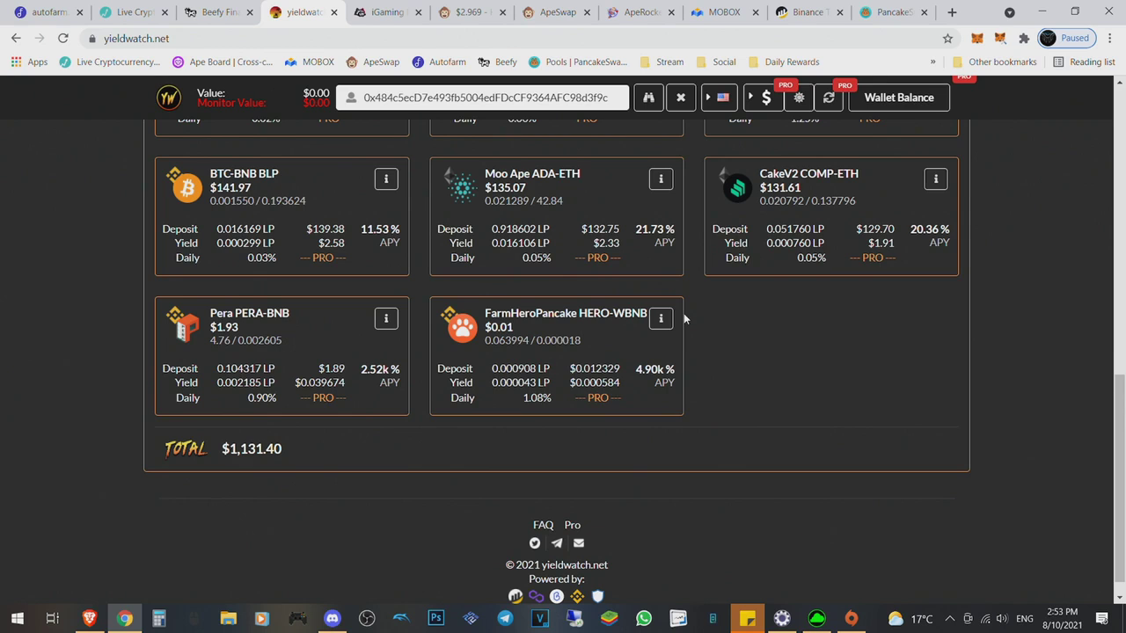
- Review the net worth summary and the Beefy.Finance single asset and LP vaults on the yieldwatch dashboard
scroll(683, 313, up, 8)
scroll(259, 263, up, 1)
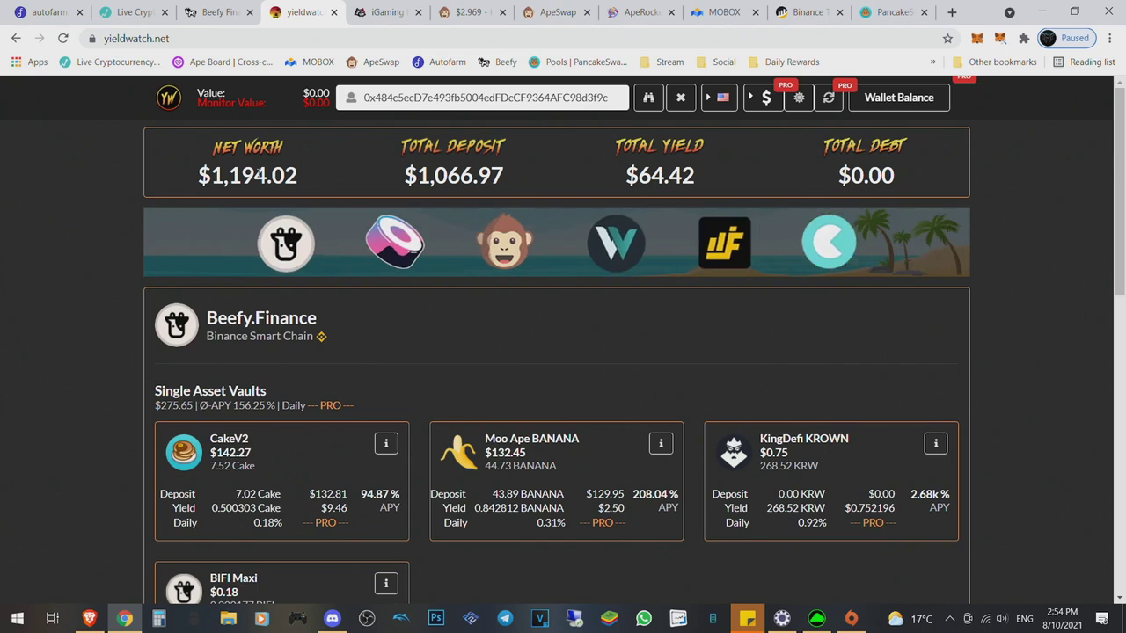
scroll(130, 362, down, 4)
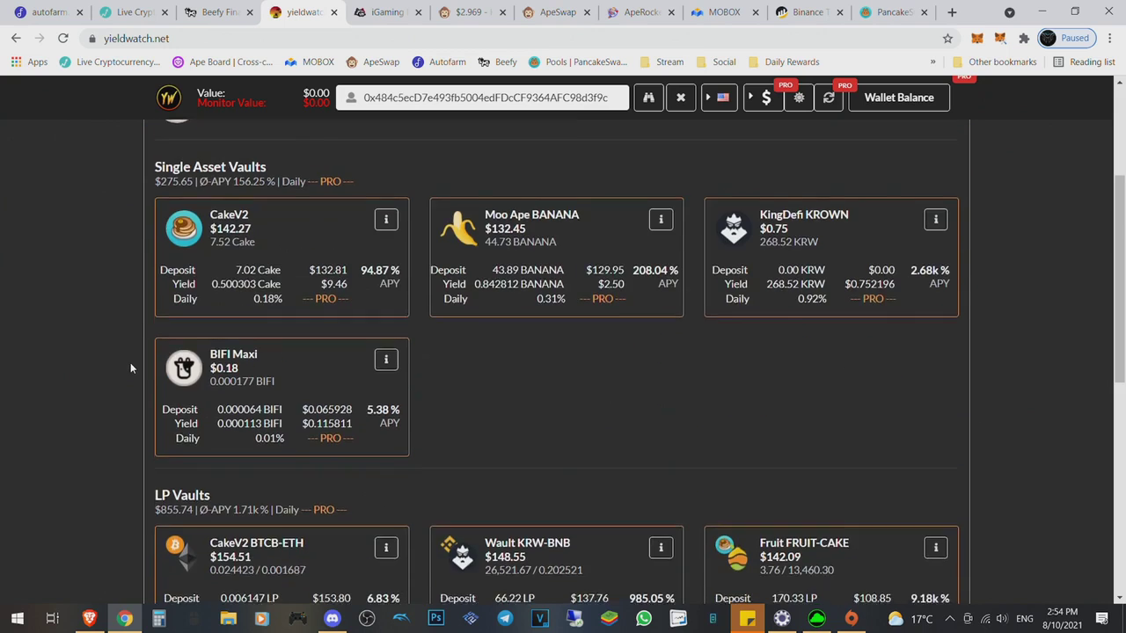
scroll(130, 368, down, 2)
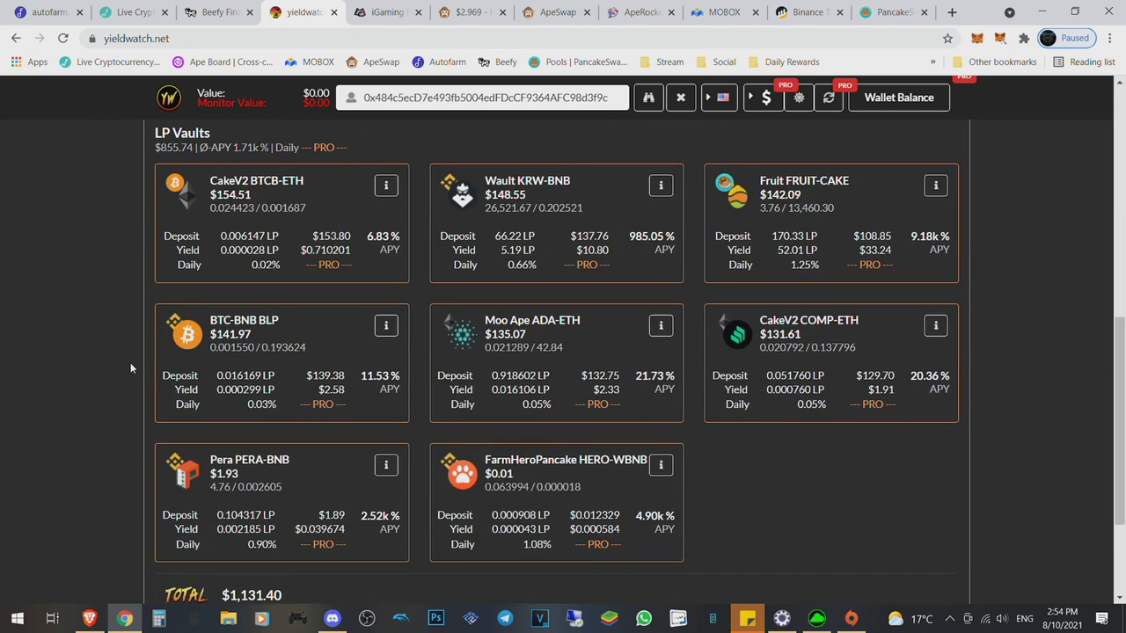
scroll(130, 369, up, 2)
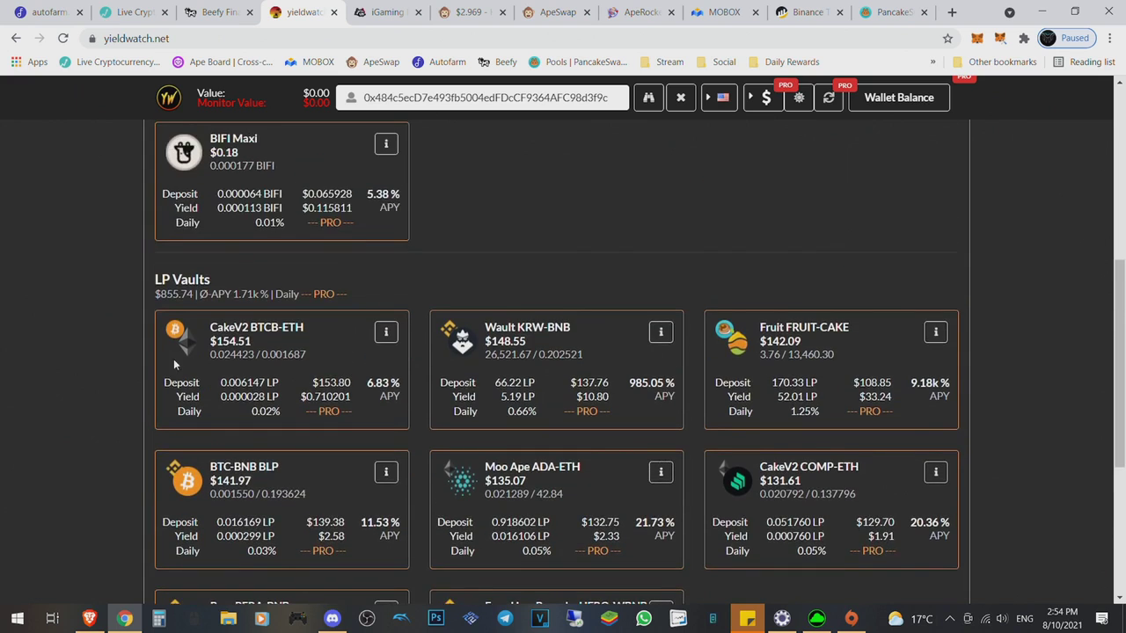
- Examine the CakeV2 BTCB-ETH vault and the remaining LP vaults down to the portfolio total
double_click(277, 343)
click(228, 336)
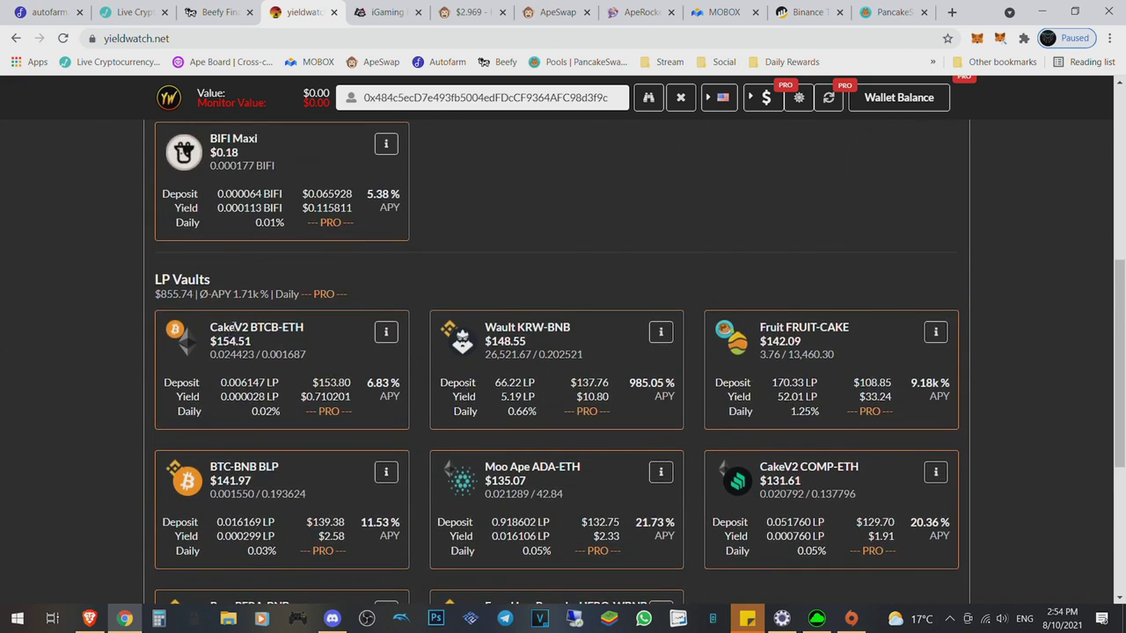
double_click(263, 327)
drag(251, 327, 304, 328)
click(283, 328)
drag(283, 327, 305, 328)
click(344, 340)
click(424, 367)
scroll(424, 367, down, 1)
scroll(424, 367, down, 3)
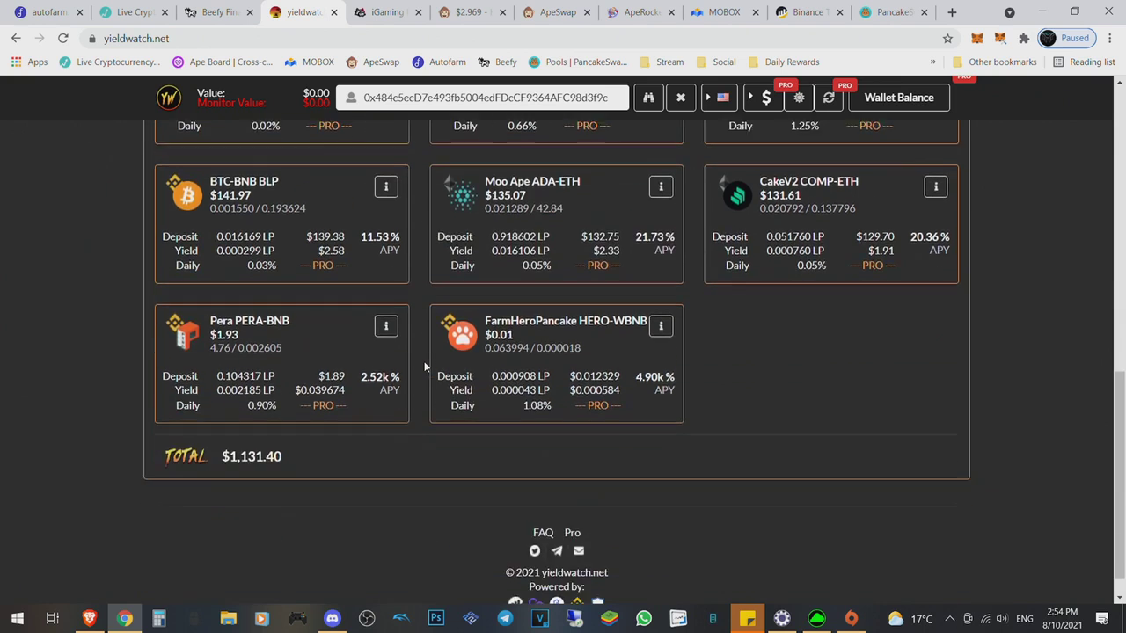
scroll(425, 367, up, 10)
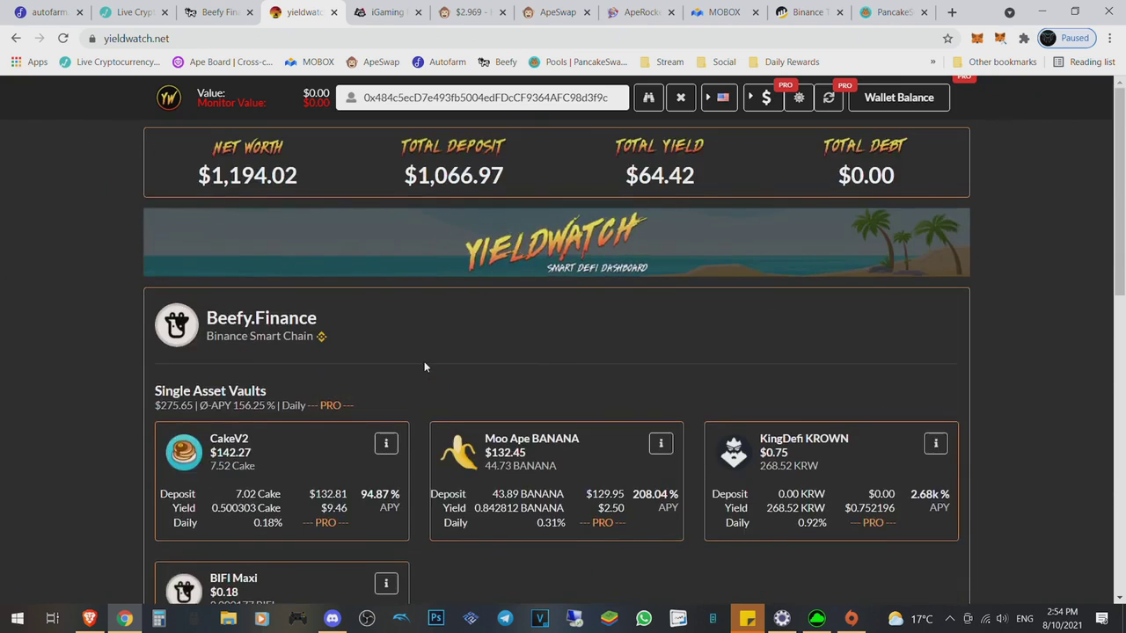
- Check August 10 and August 15, 2021 in the system calendar and close it
click(1061, 618)
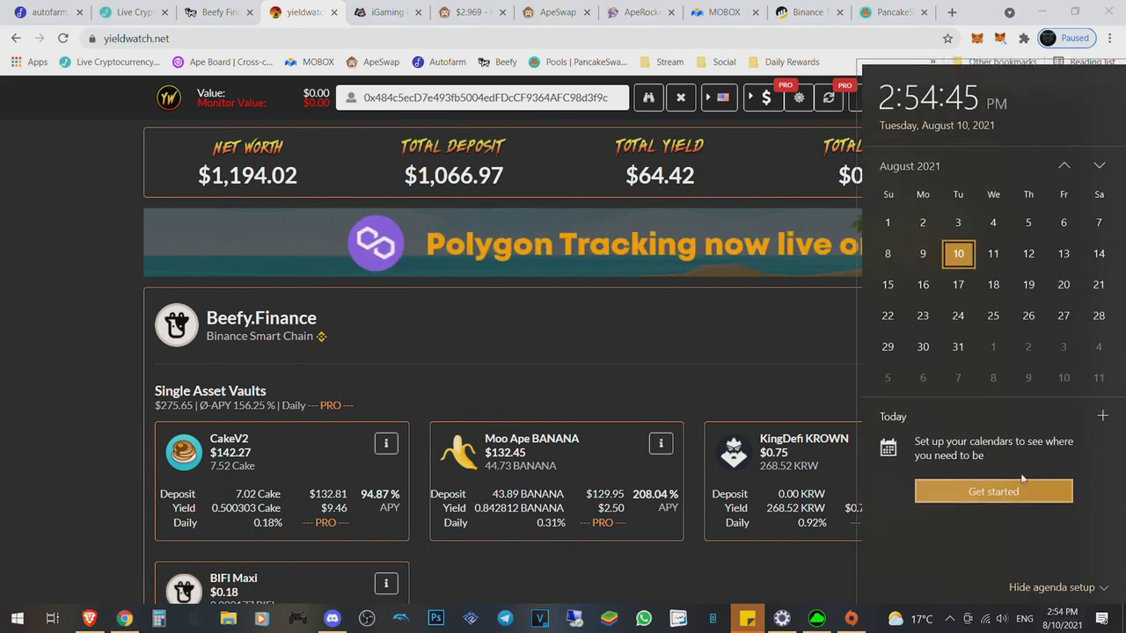
click(888, 284)
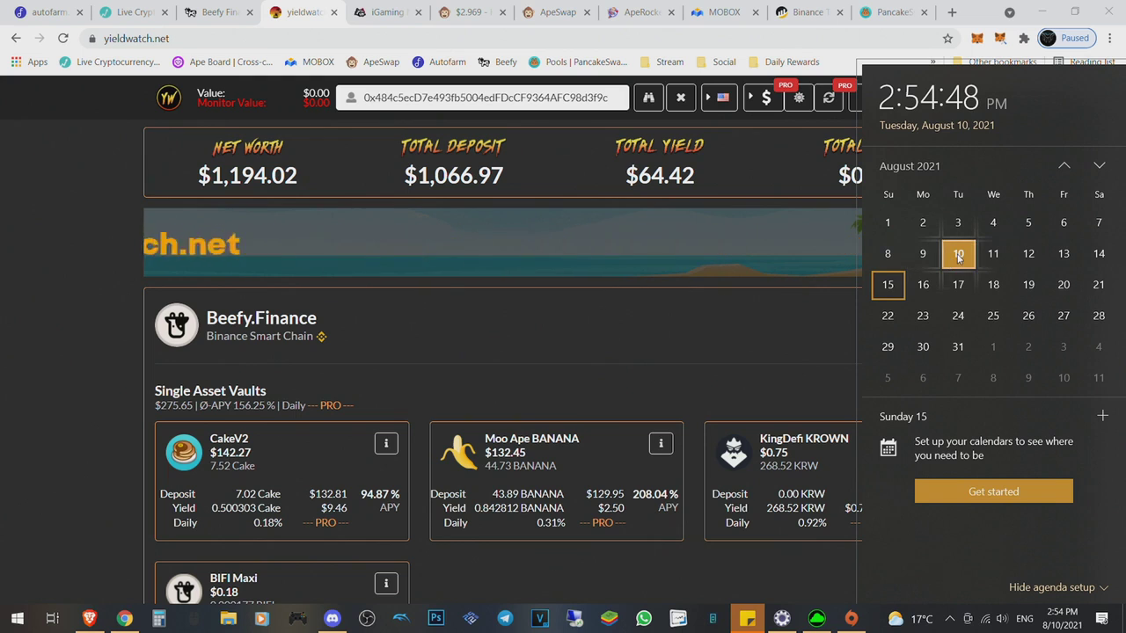
click(959, 256)
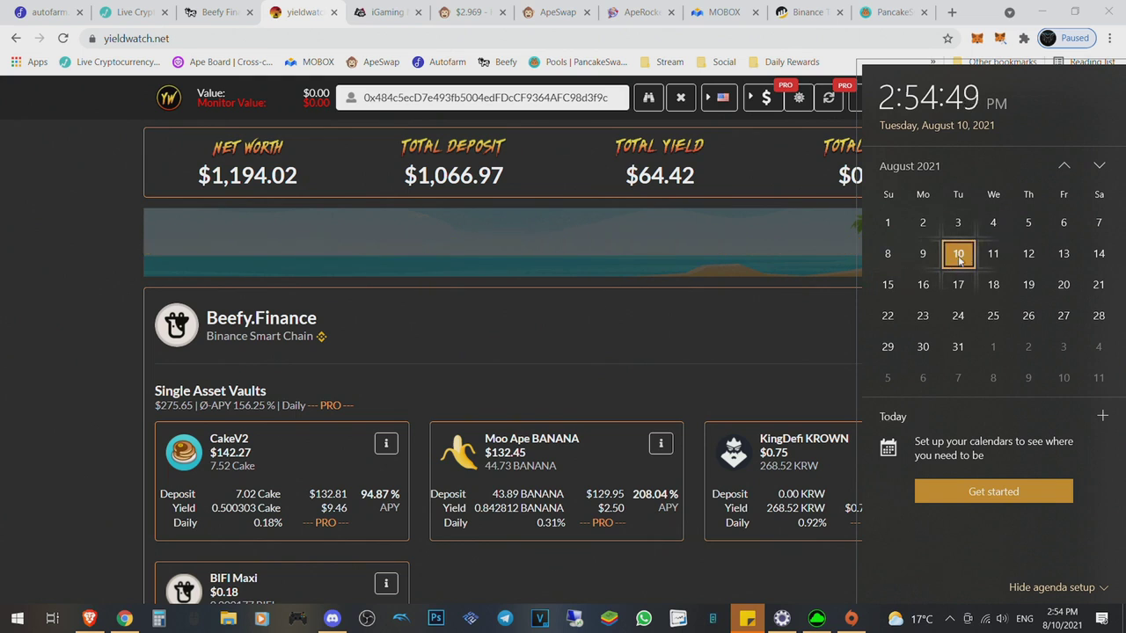
click(877, 294)
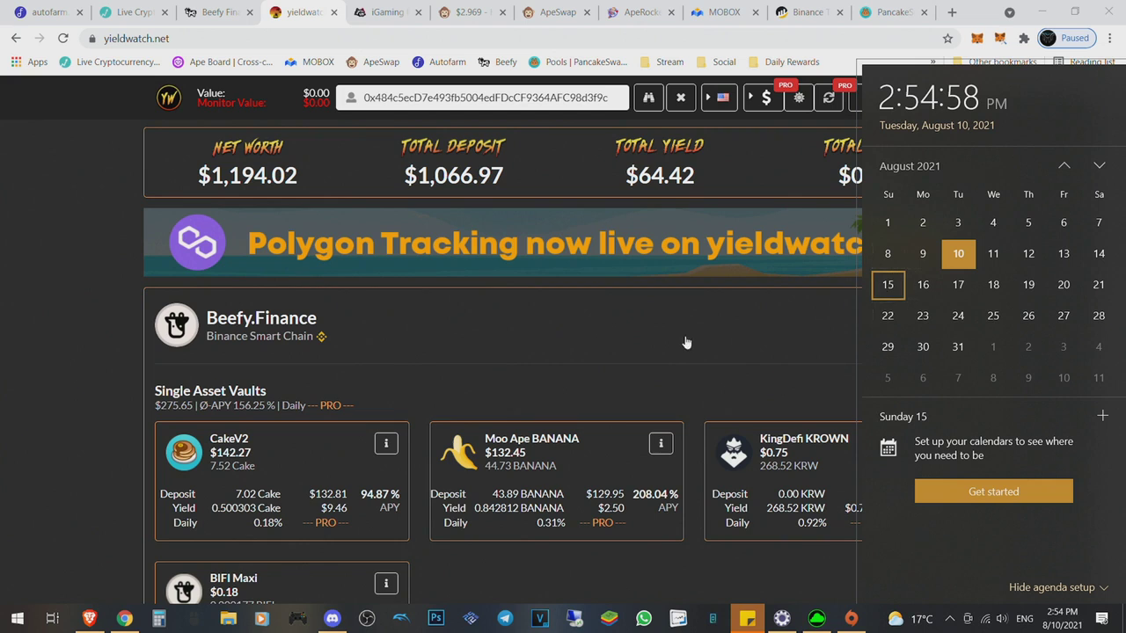
click(111, 361)
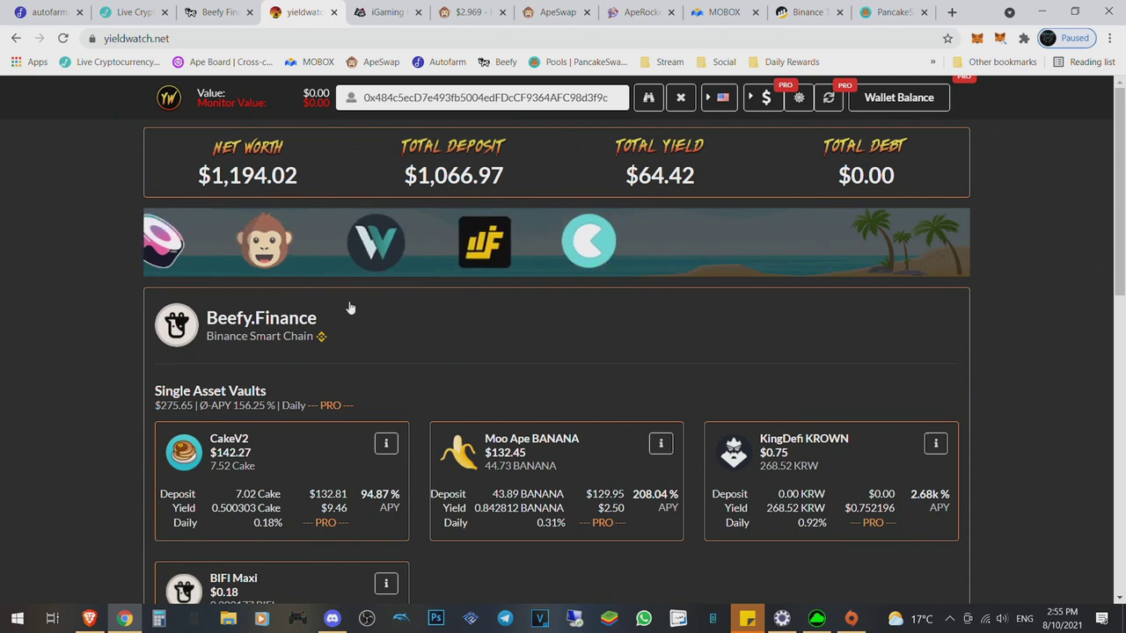
- Examine the Moo Ape BANANA vault and the Pera PERA-BNB vault among the Beefy.Finance positions
scroll(492, 303, down, 2)
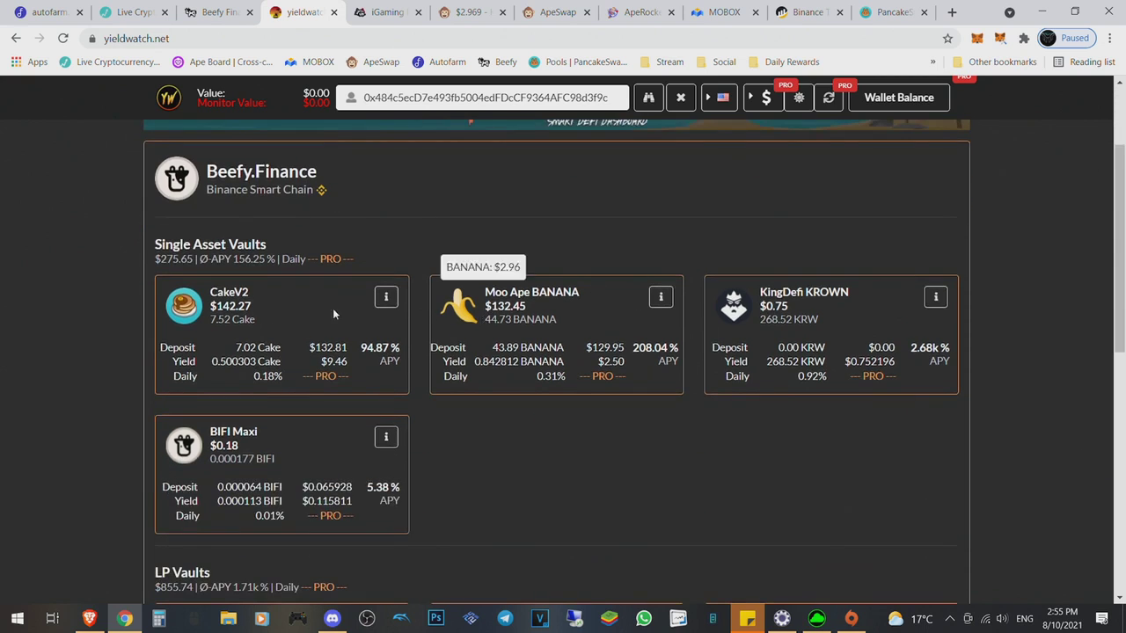
drag(486, 292, 581, 295)
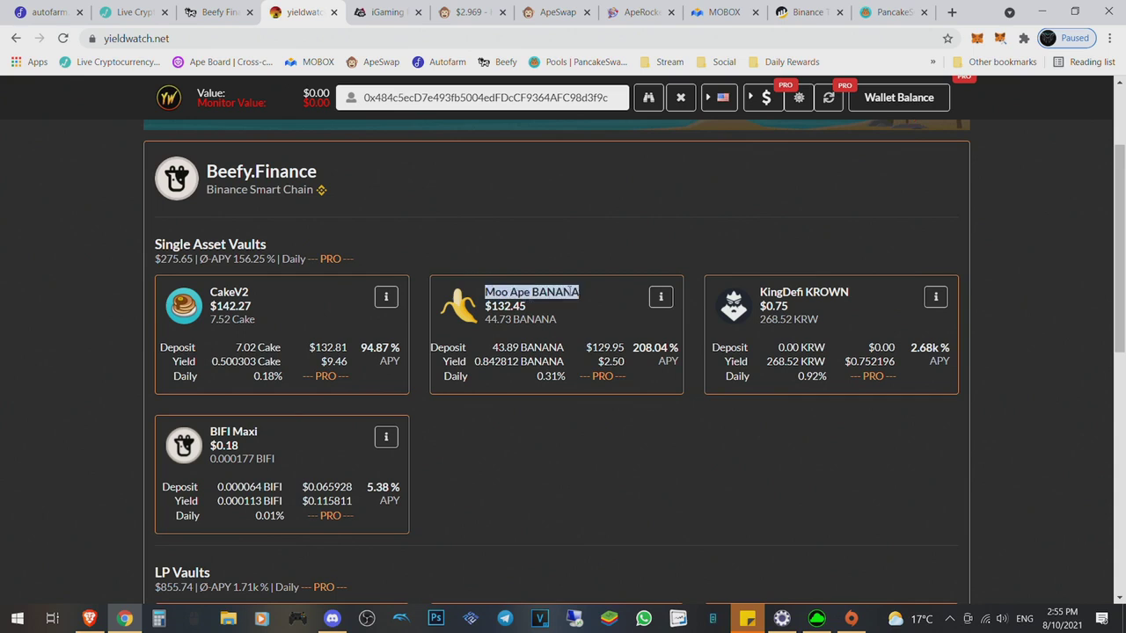
click(512, 381)
scroll(511, 380, down, 5)
scroll(514, 380, down, 2)
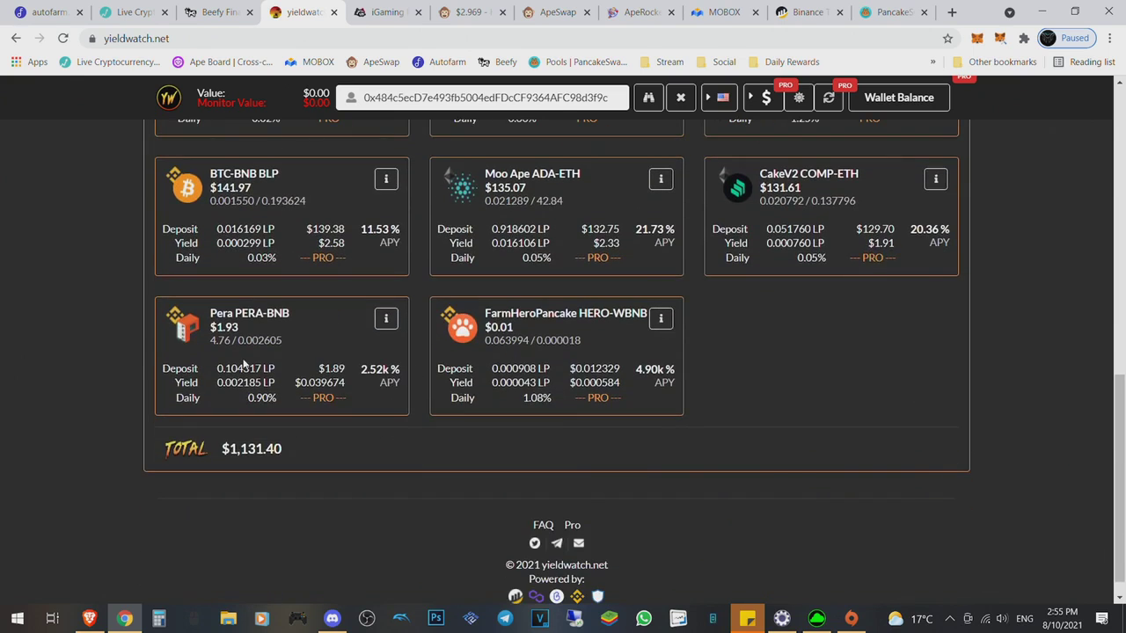
drag(234, 314, 289, 314)
click(255, 310)
drag(235, 314, 210, 327)
click(284, 315)
click(231, 327)
double_click(230, 327)
click(302, 333)
scroll(345, 355, up, 3)
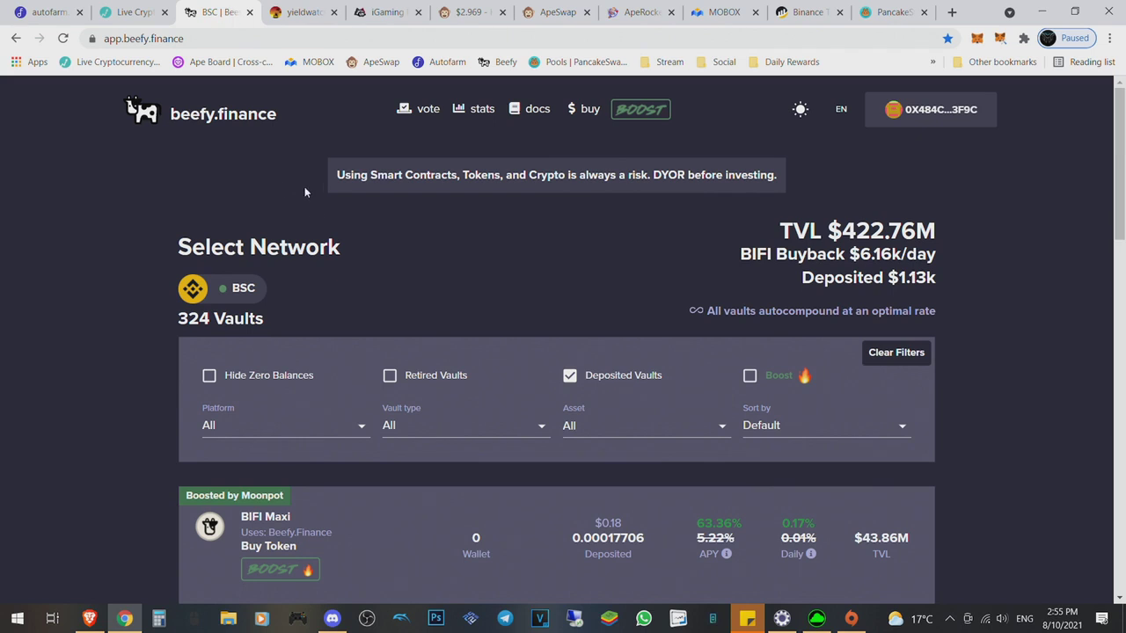
- Open Beefy's Boost launchpool and examine the time remaining and staking token for the POTS and HONEY pools
click(656, 111)
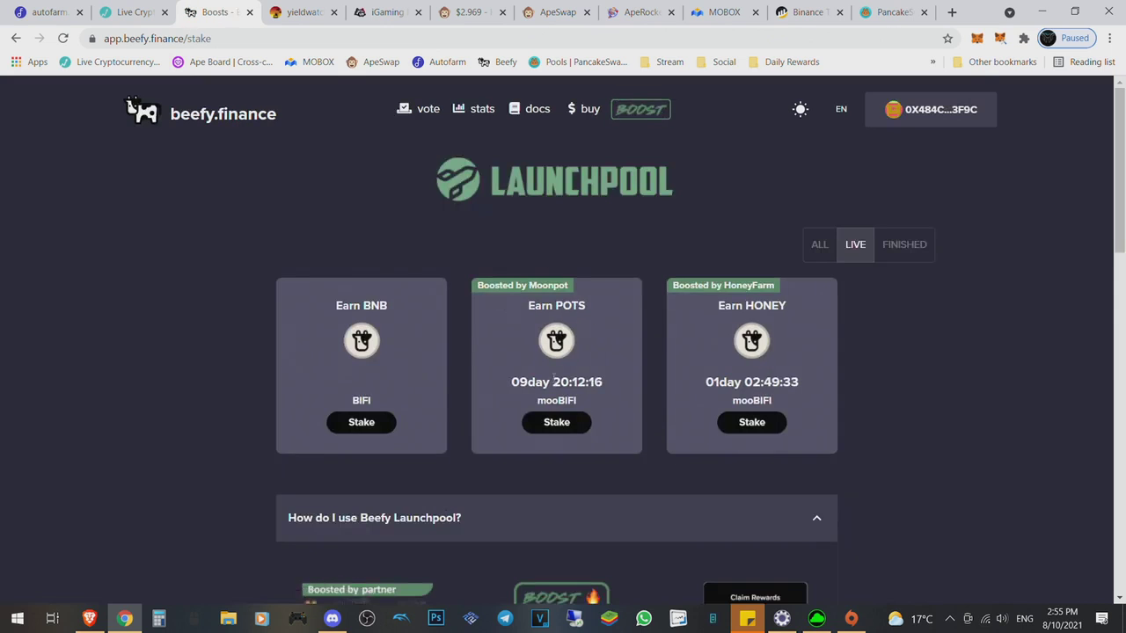
drag(605, 382, 510, 382)
click(553, 372)
double_click(554, 380)
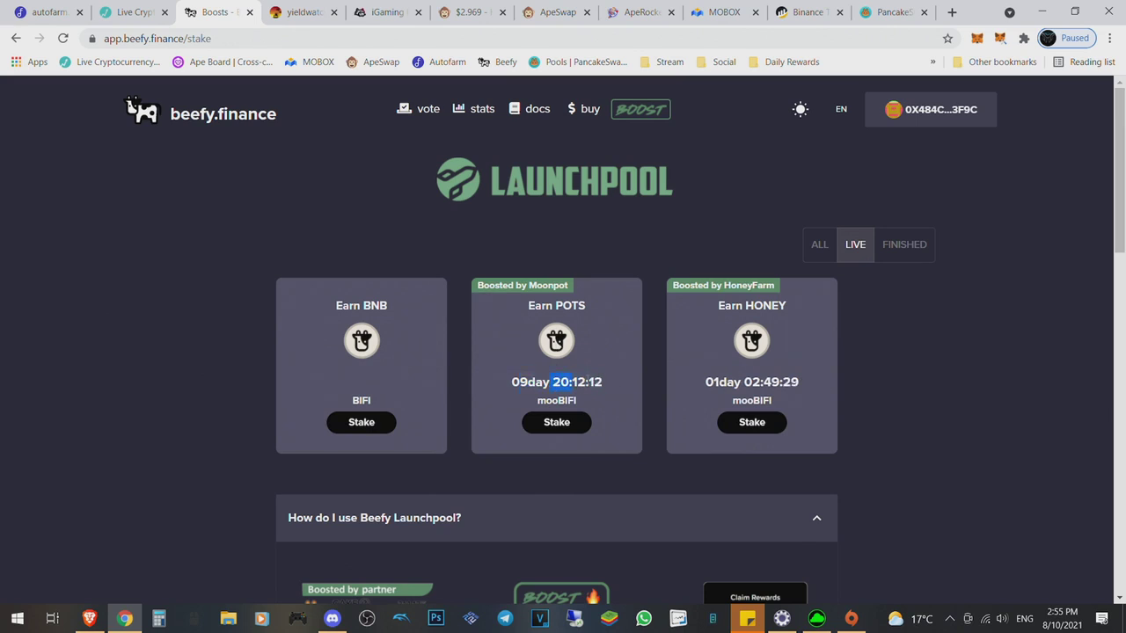
double_click(567, 306)
double_click(765, 305)
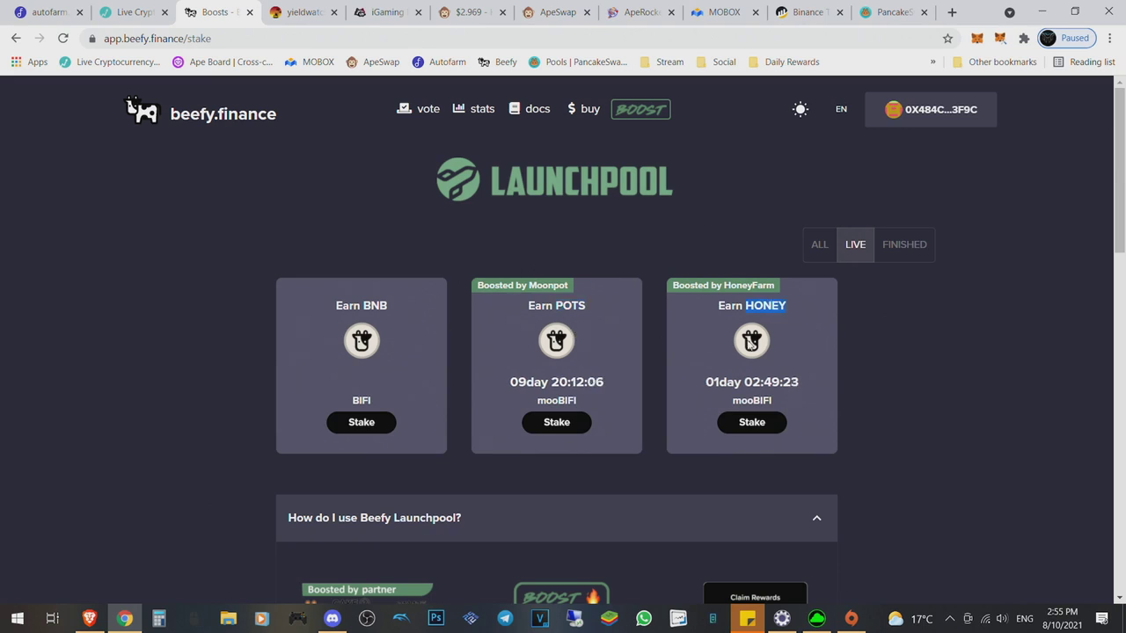
double_click(754, 382)
drag(797, 381, 709, 381)
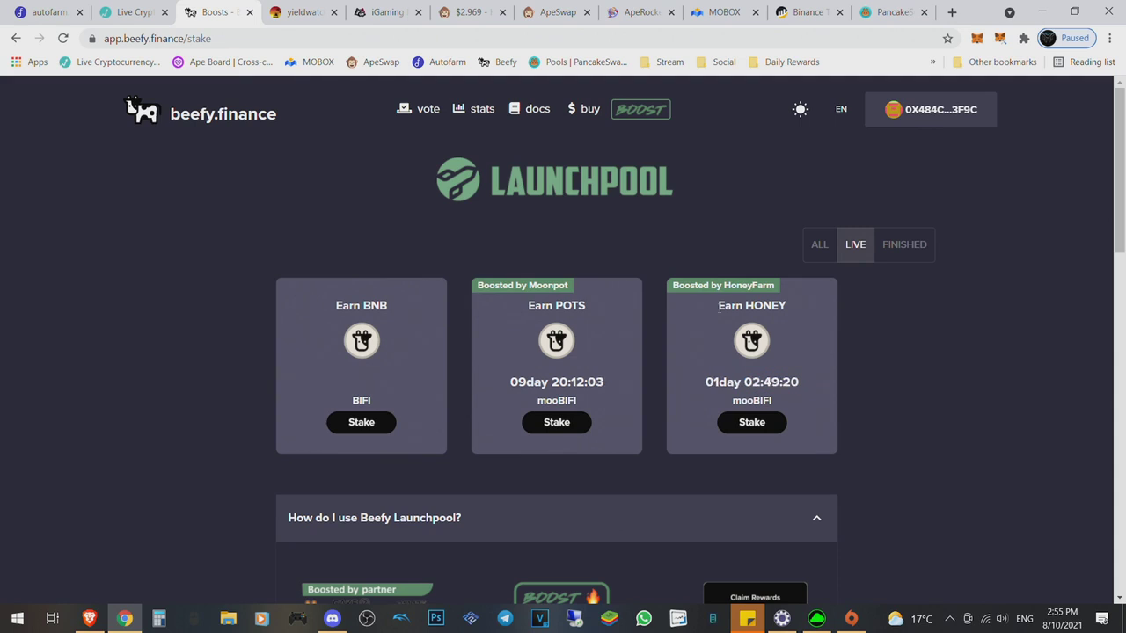
click(709, 382)
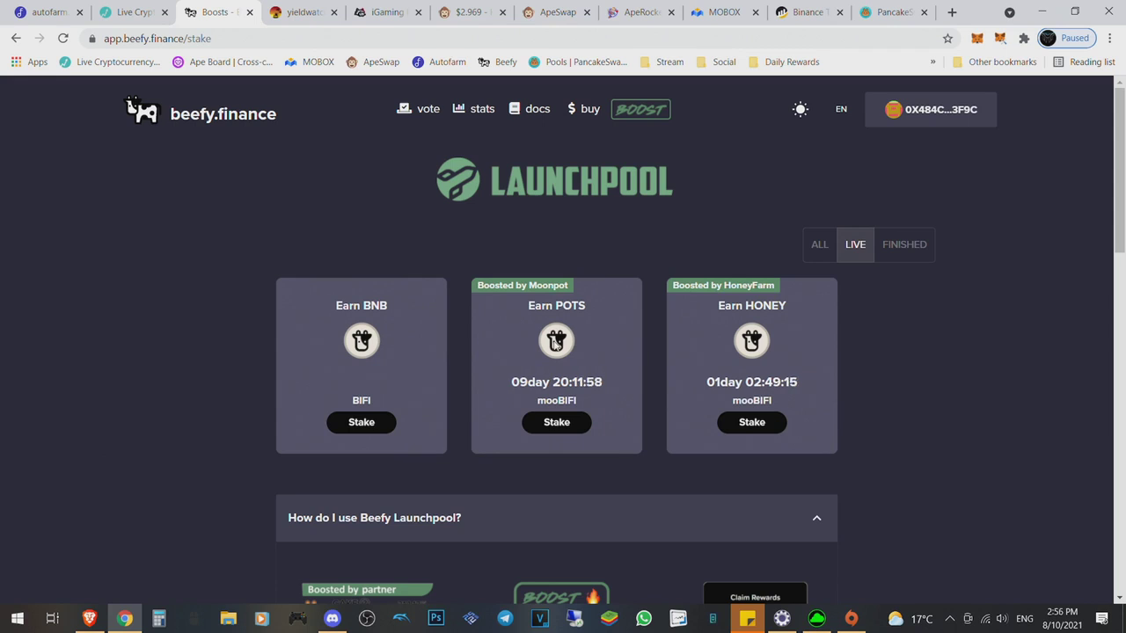
double_click(567, 400)
click(870, 448)
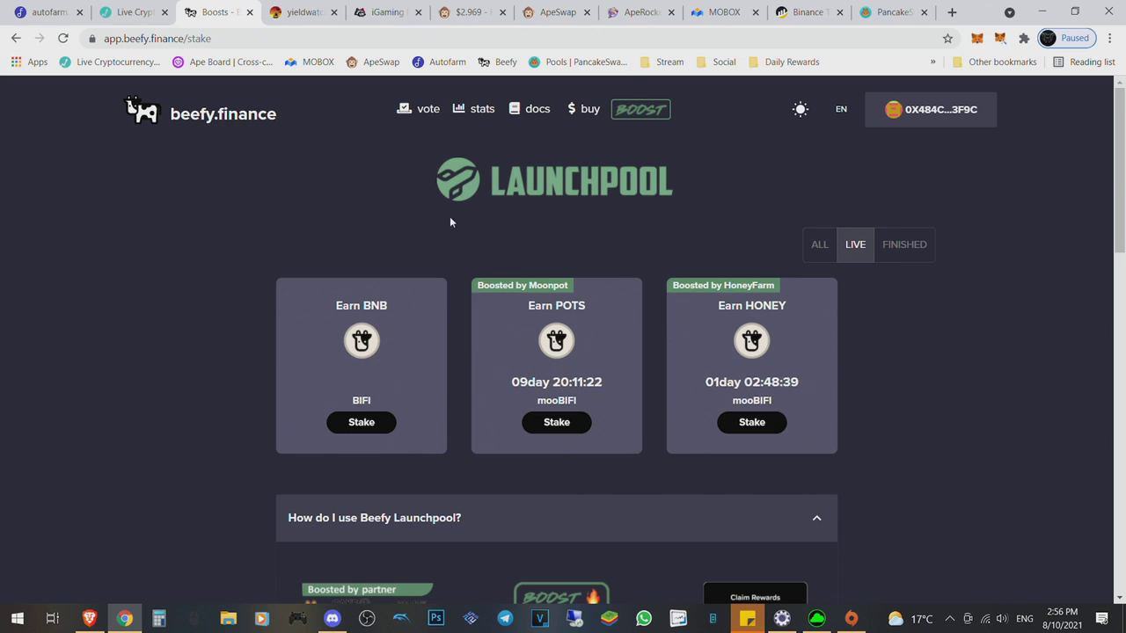
- Harvest all BANANA rewards from the ApeSwap farms, approve the transaction in MetaMask and check the harvest amounts
click(467, 16)
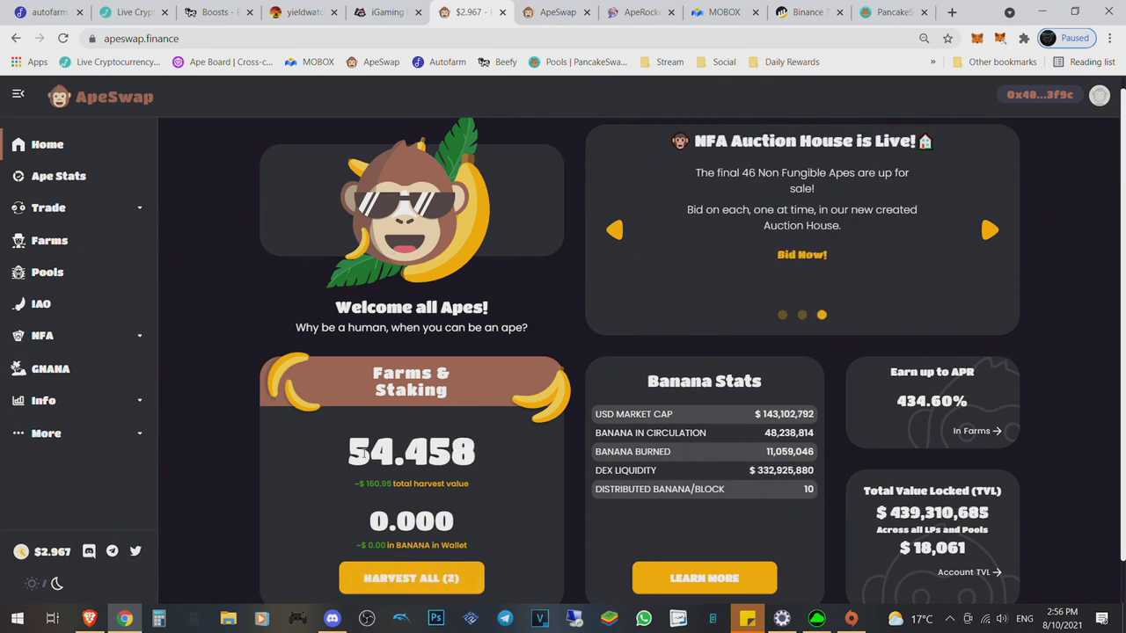
click(425, 582)
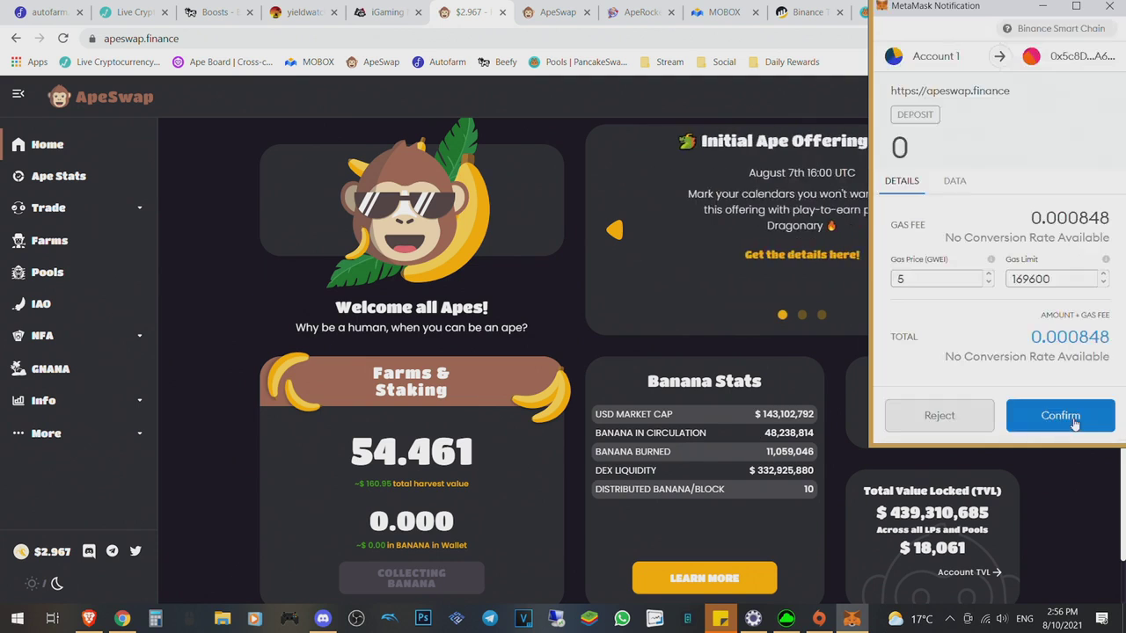
click(1072, 421)
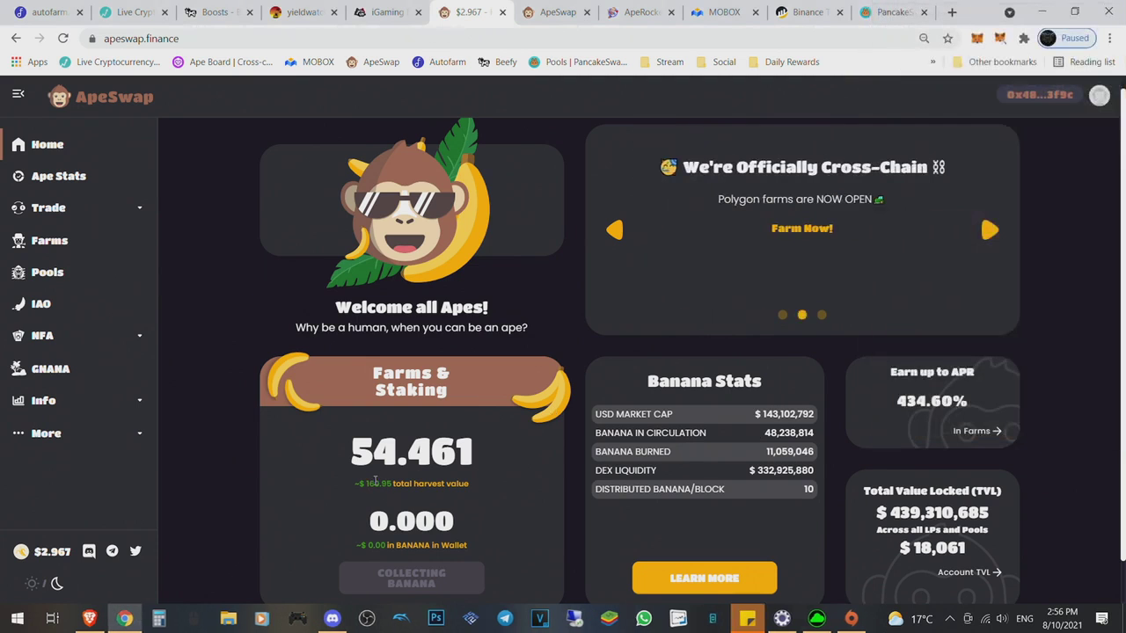
drag(374, 482, 387, 482)
click(375, 484)
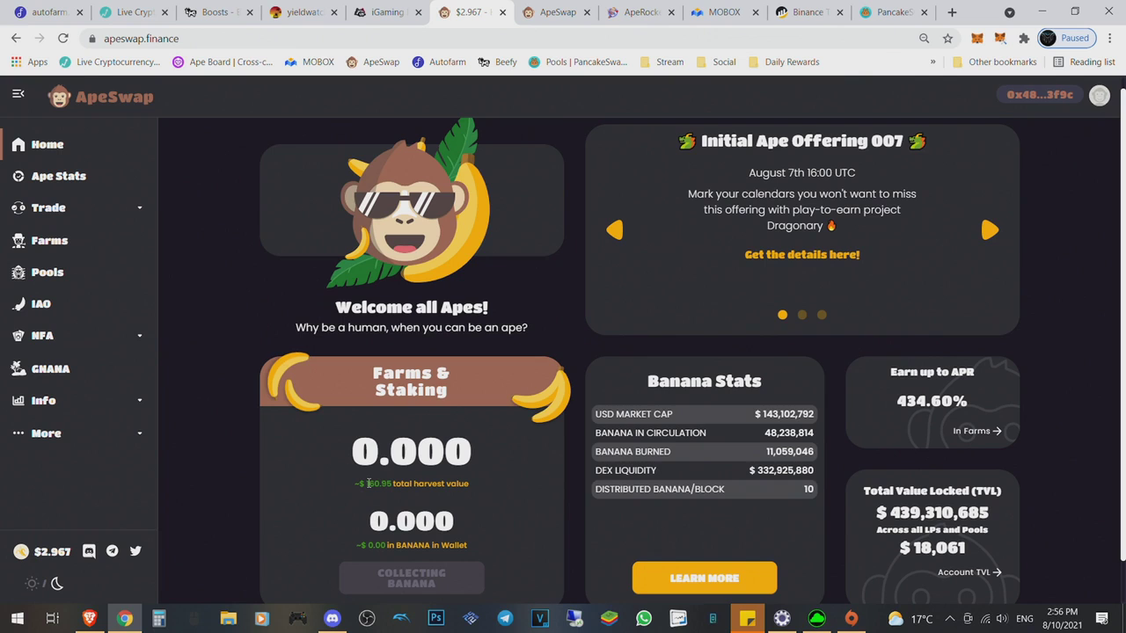
drag(471, 452, 387, 452)
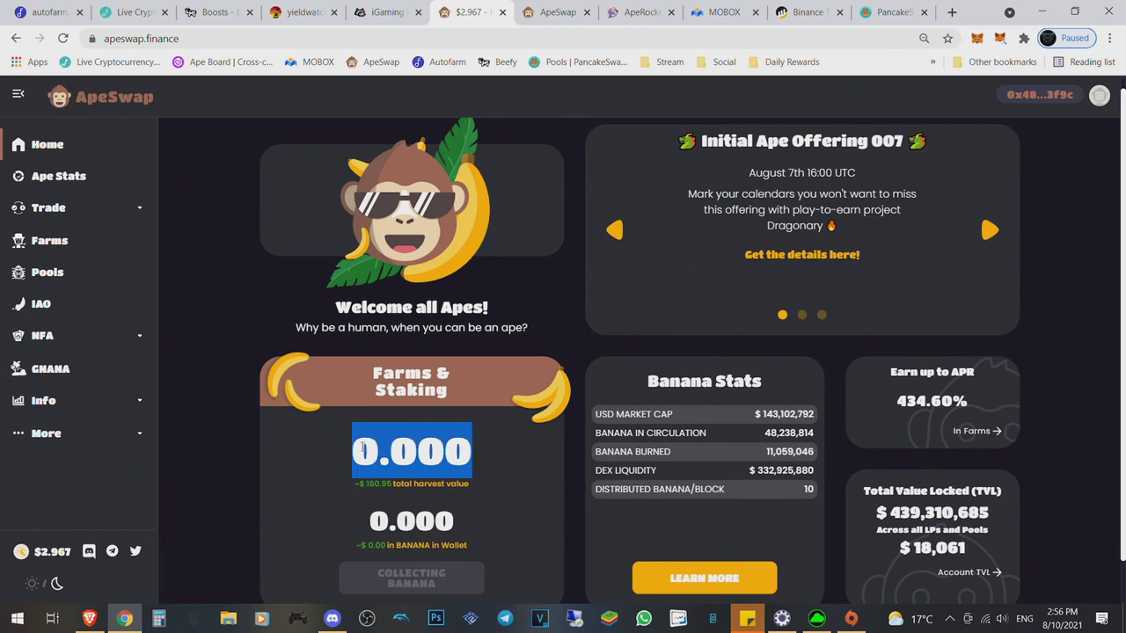
click(387, 452)
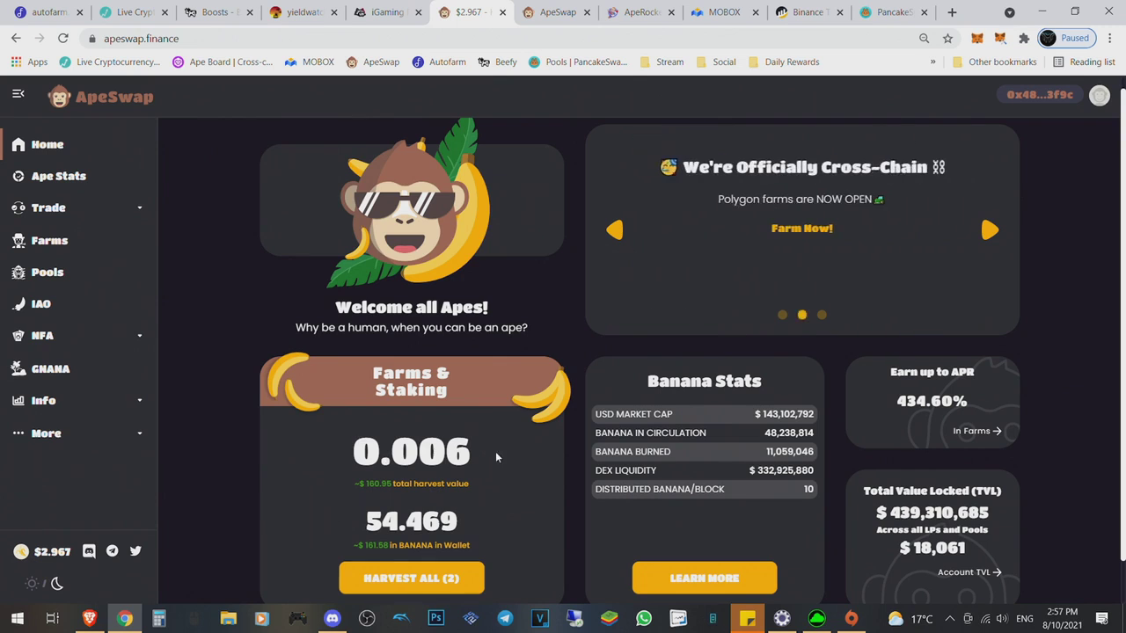
- Open the ApeSwap exchange page and choose BUSD as the token to swap to
click(561, 13)
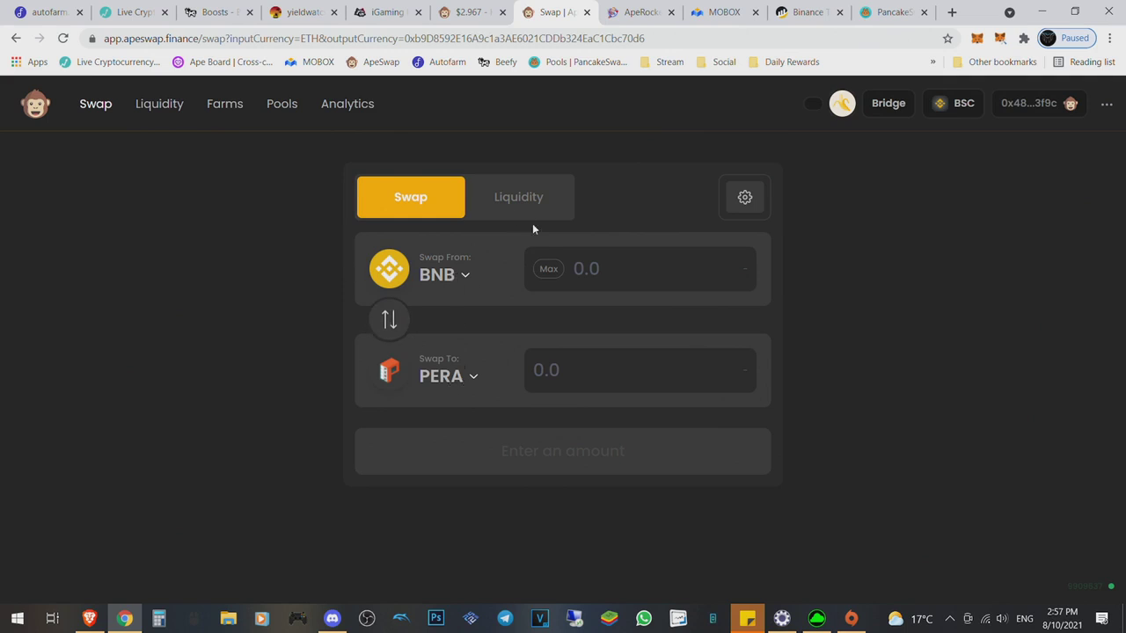
click(466, 376)
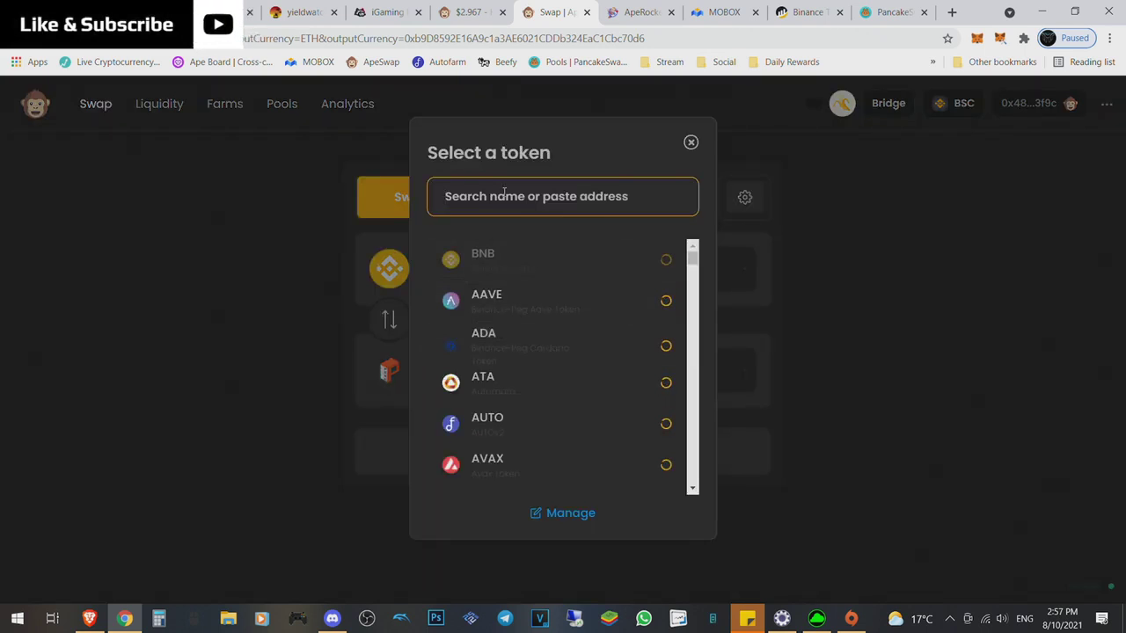
text(bu)
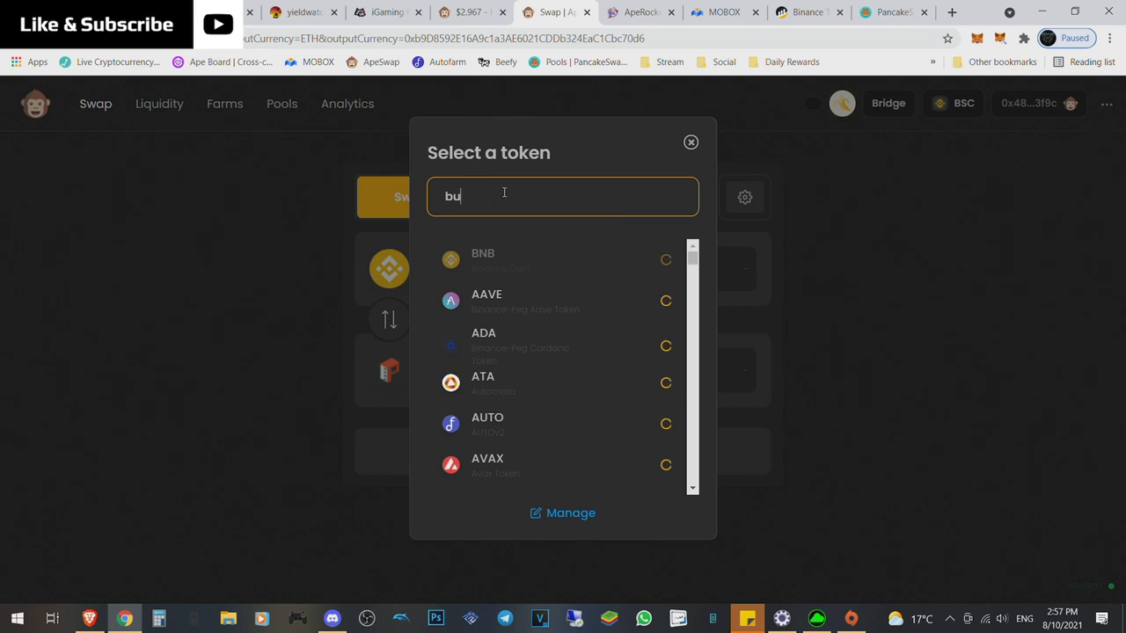
text(sd)
click(621, 276)
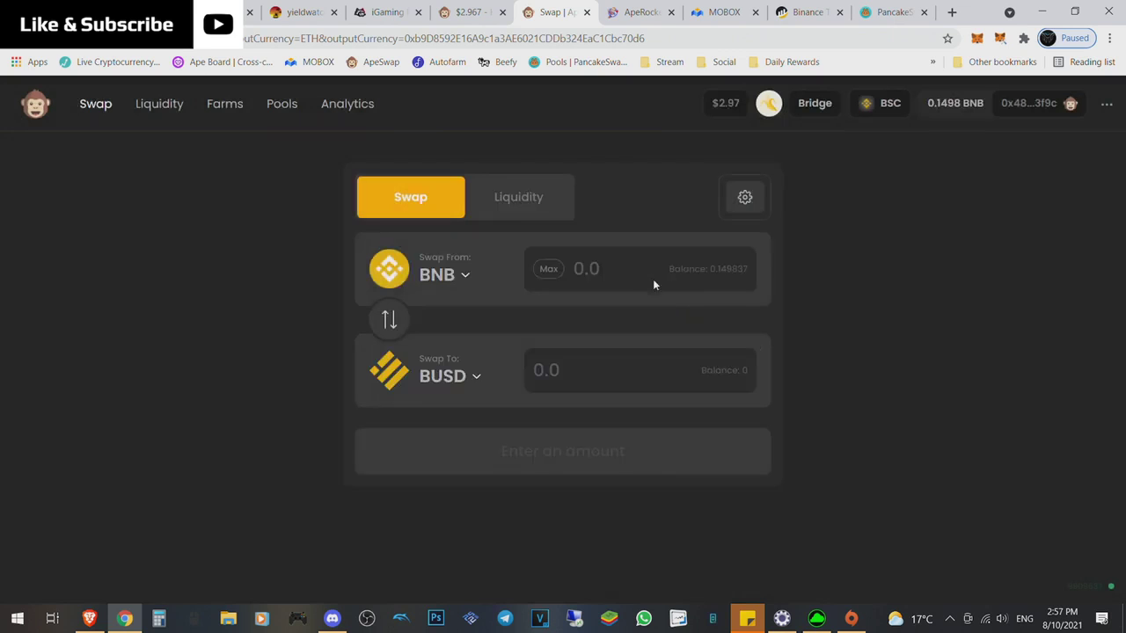
- Choose BANANA as the token to swap from and set the amount to receive to 100 BUSD
click(452, 281)
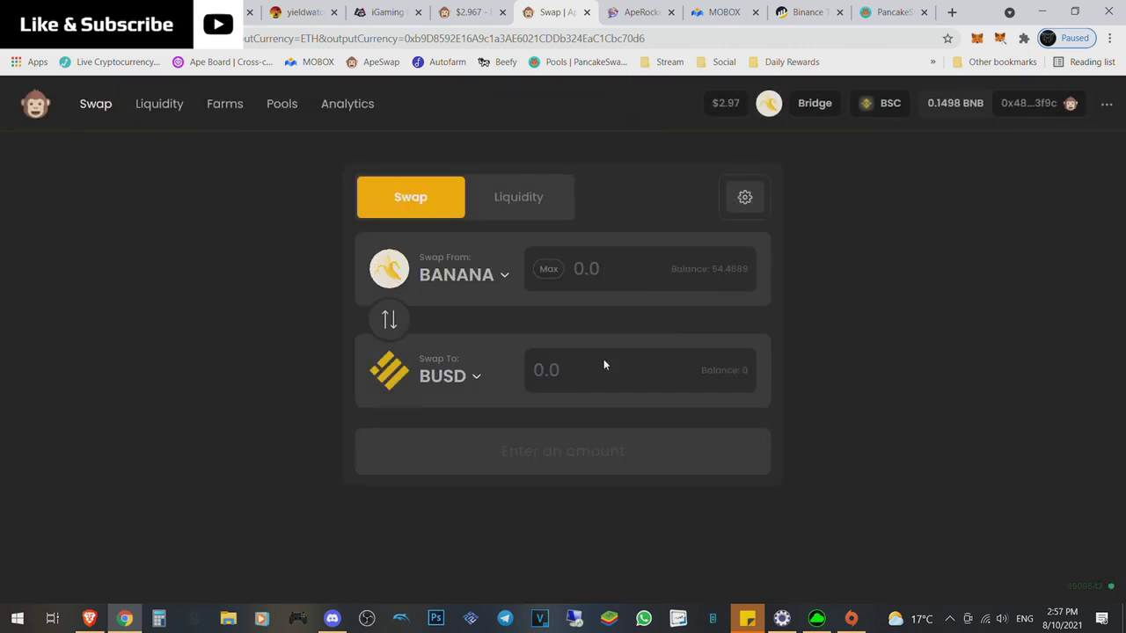
click(607, 367)
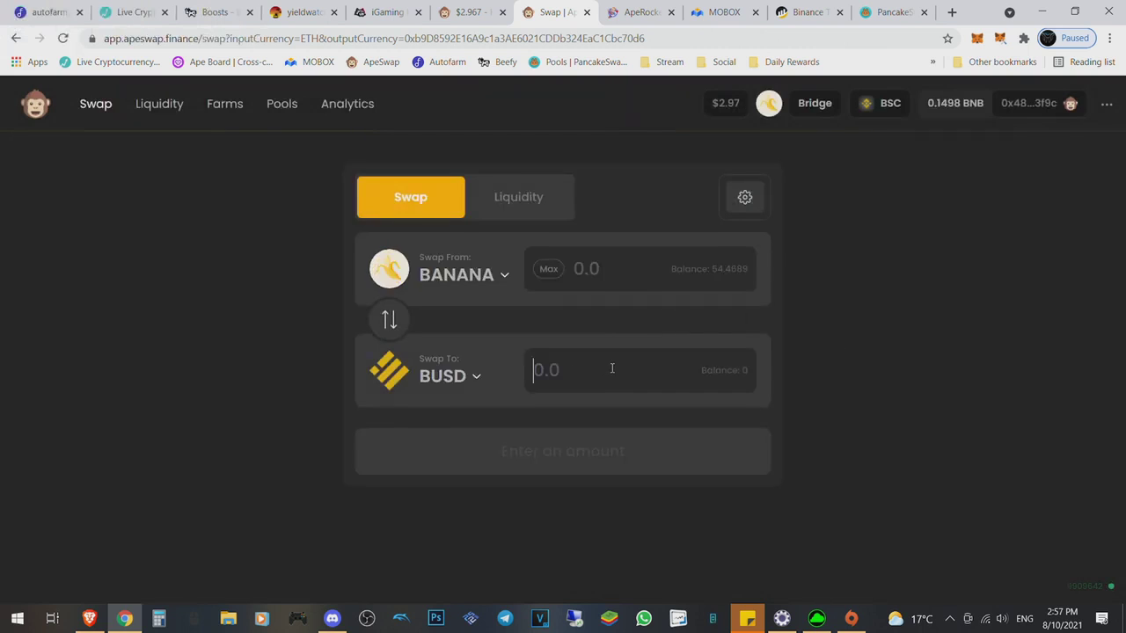
text(100)
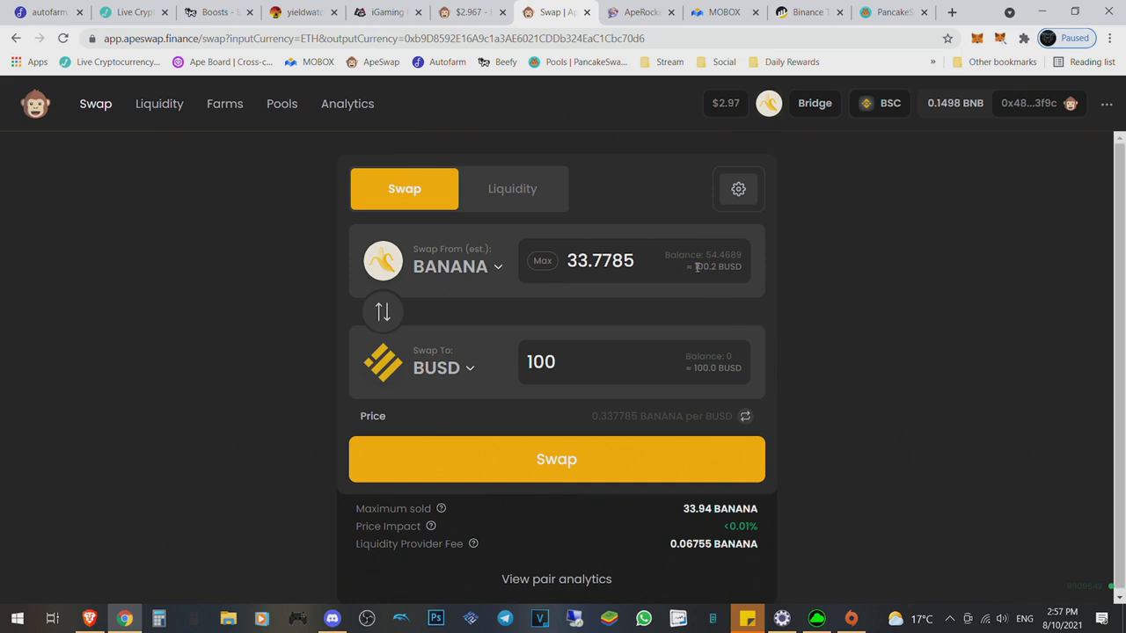
drag(695, 266, 565, 261)
click(725, 266)
click(711, 287)
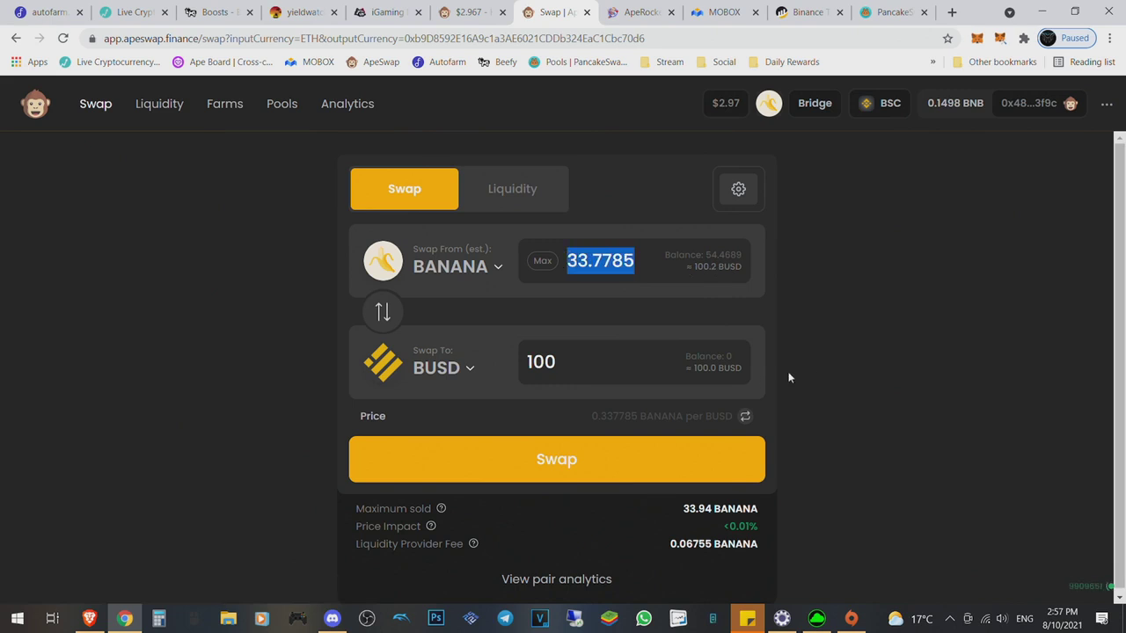
click(464, 368)
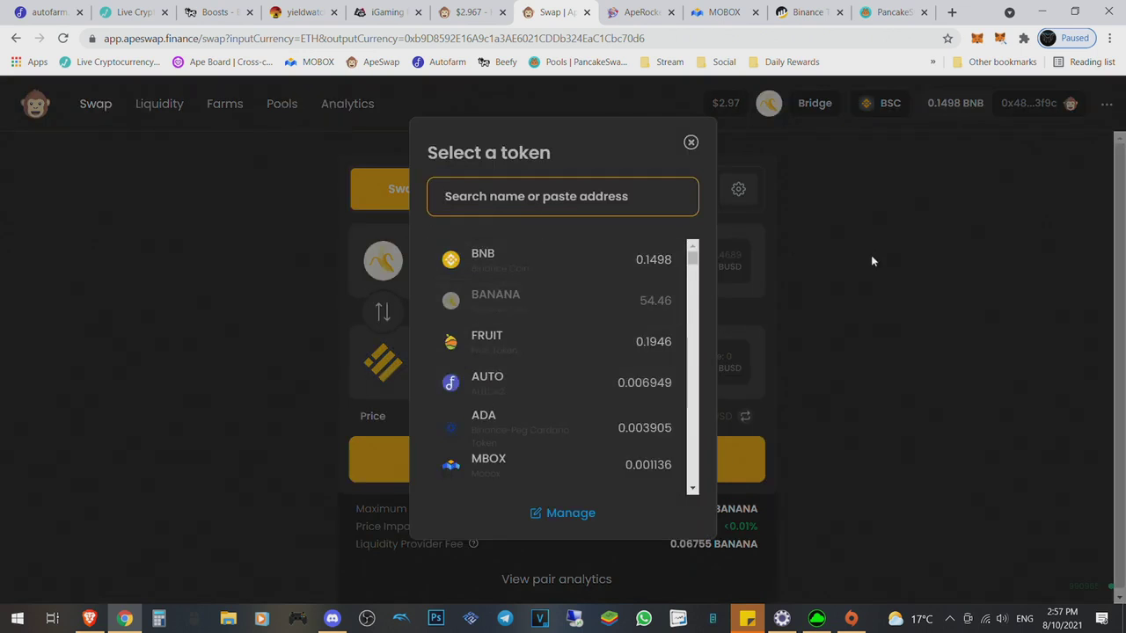
click(873, 261)
- Set the swap's slippage tolerance to 0.1% in the transaction settings
click(738, 188)
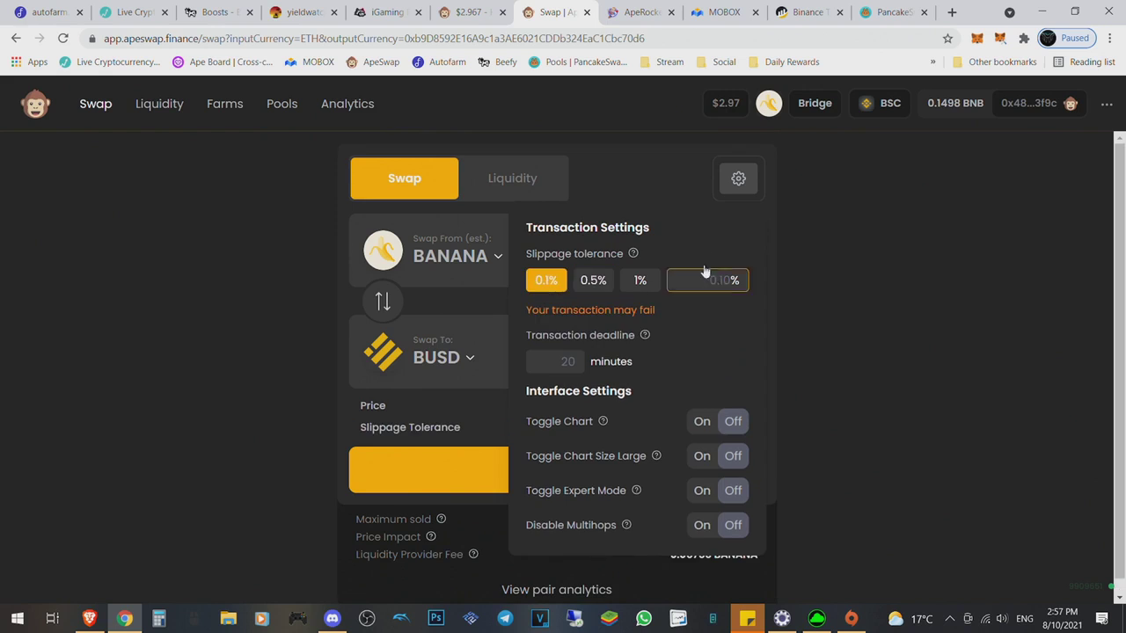
click(788, 202)
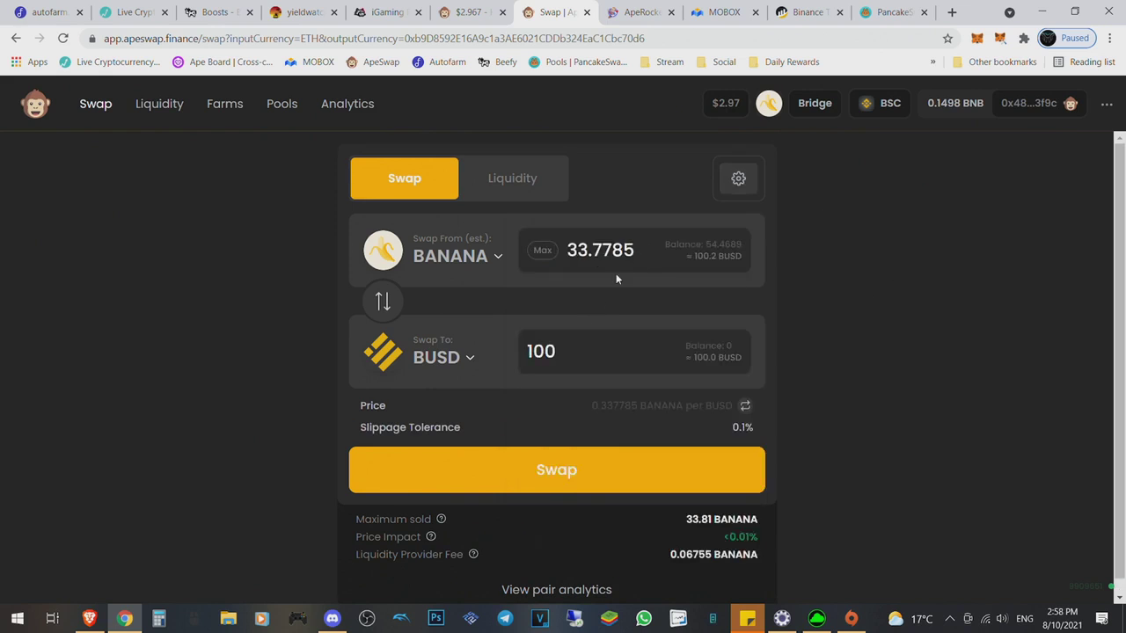
- Copy the BANANA amount, choose BIFI as the token to swap to and set the amount to swap to 33.7785 BANANA
drag(636, 252, 564, 252)
key(ctrl+c)
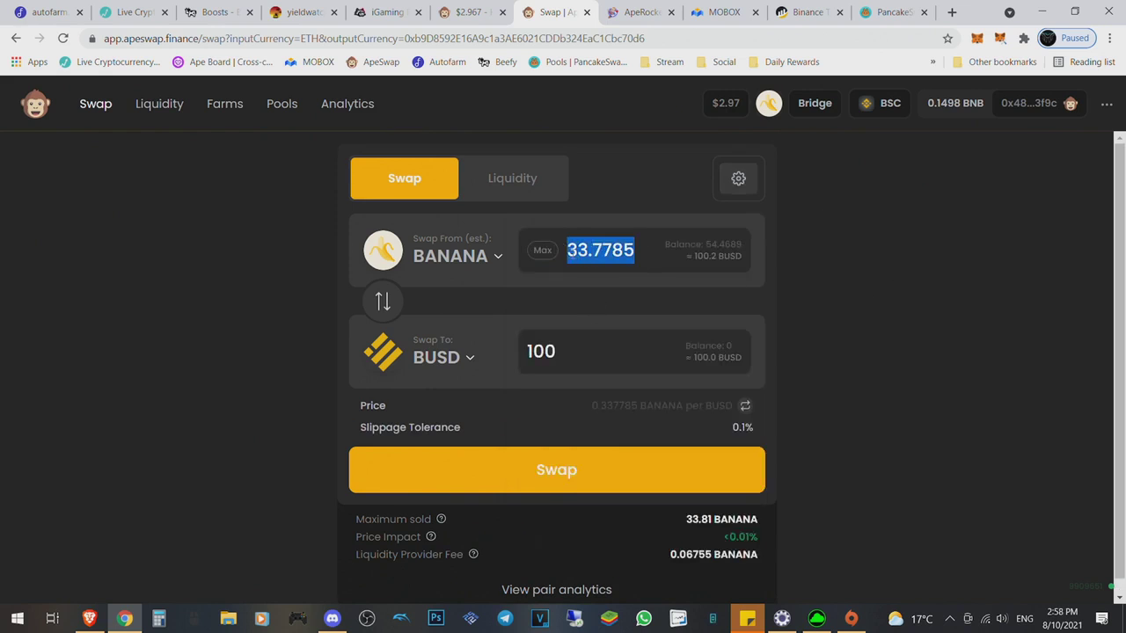
click(482, 357)
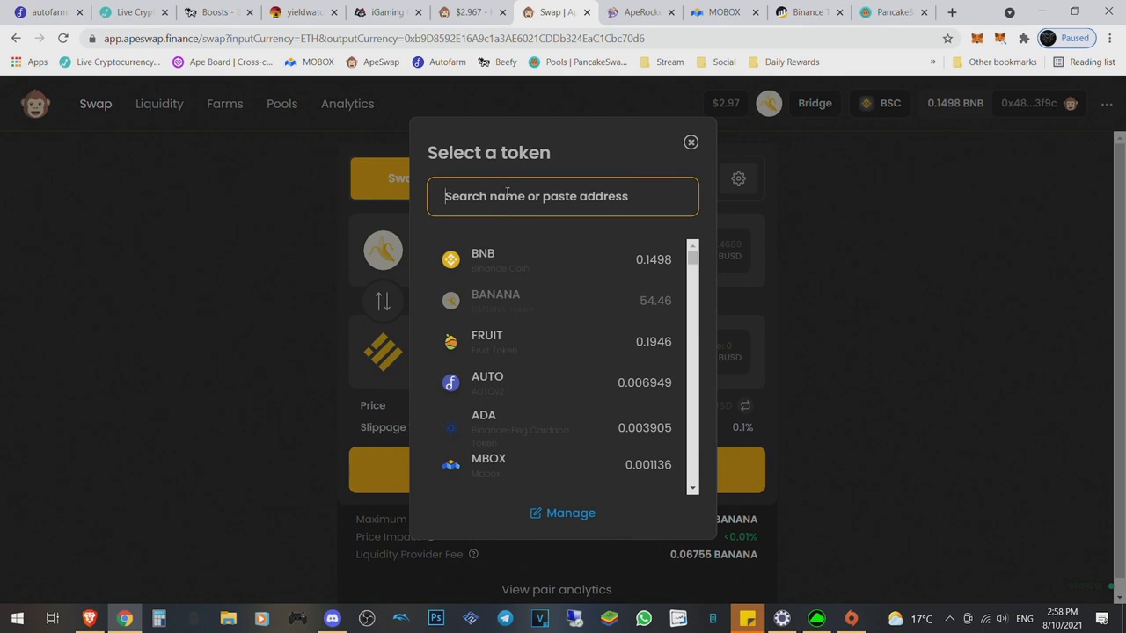
text(bif)
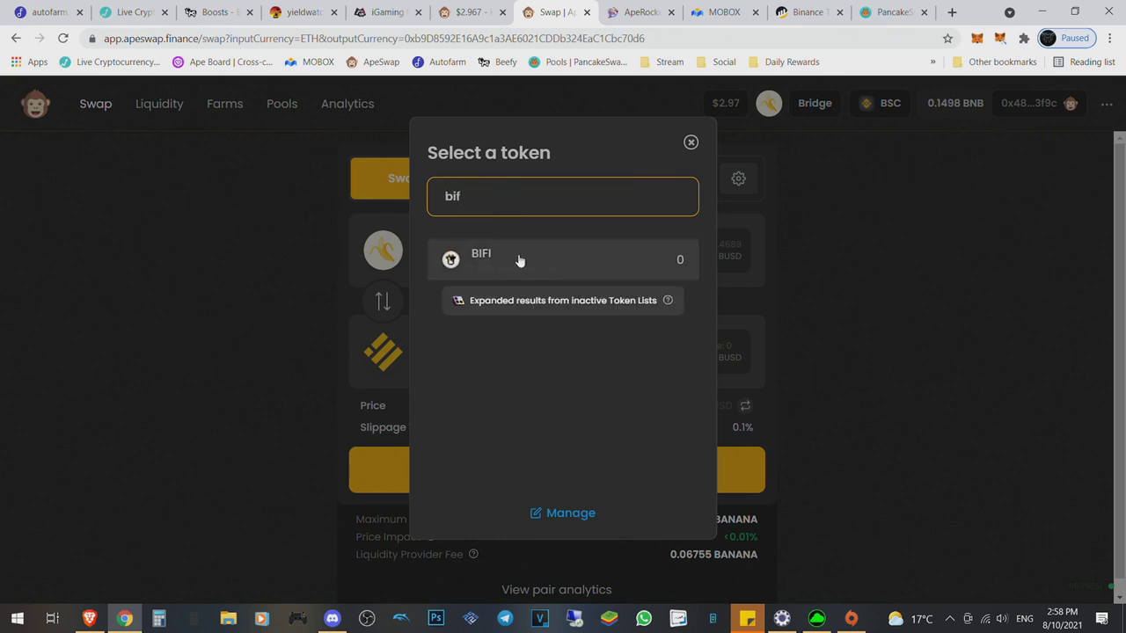
click(518, 261)
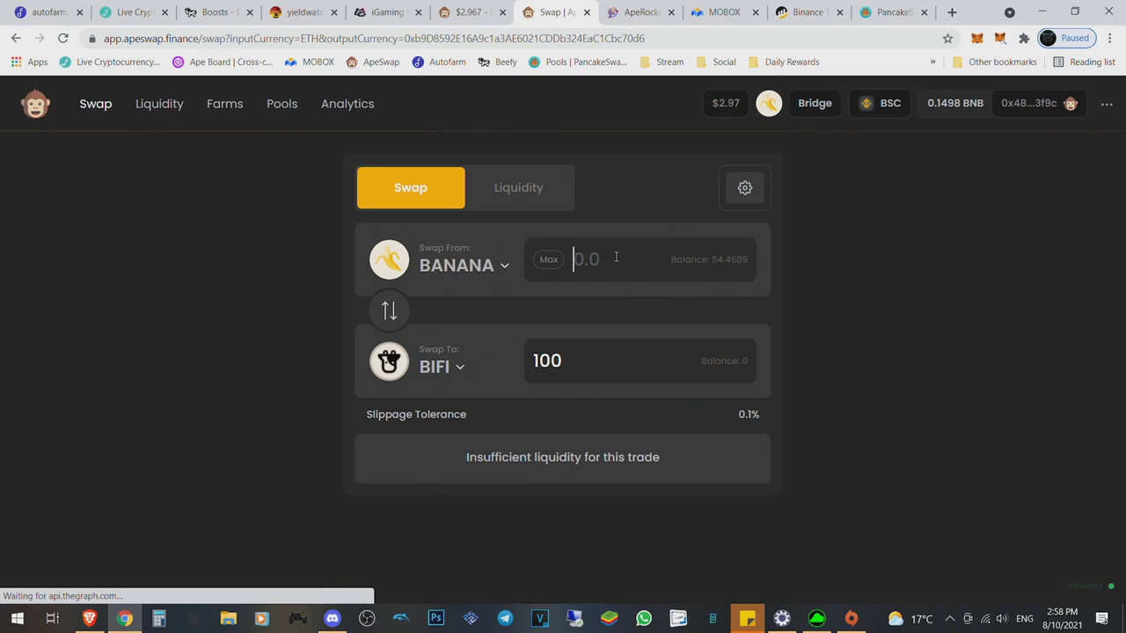
key(ctrl+v)
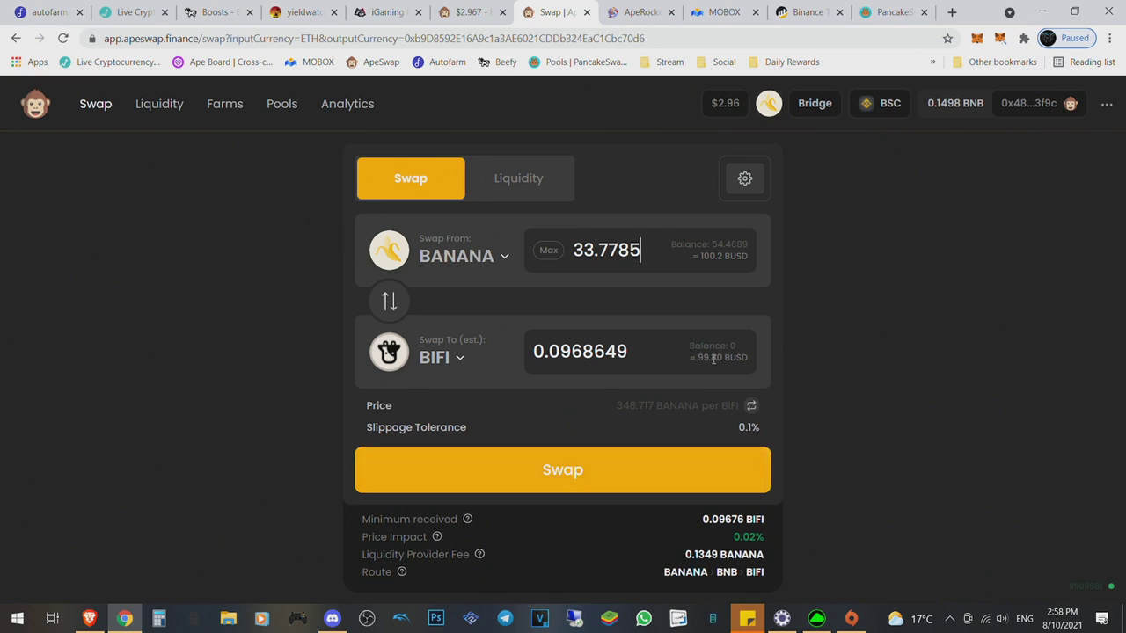
- Confirm the swap of 33.7785 BANANA for BIFI, approve the transaction in MetaMask and dismiss the confirmation
click(645, 471)
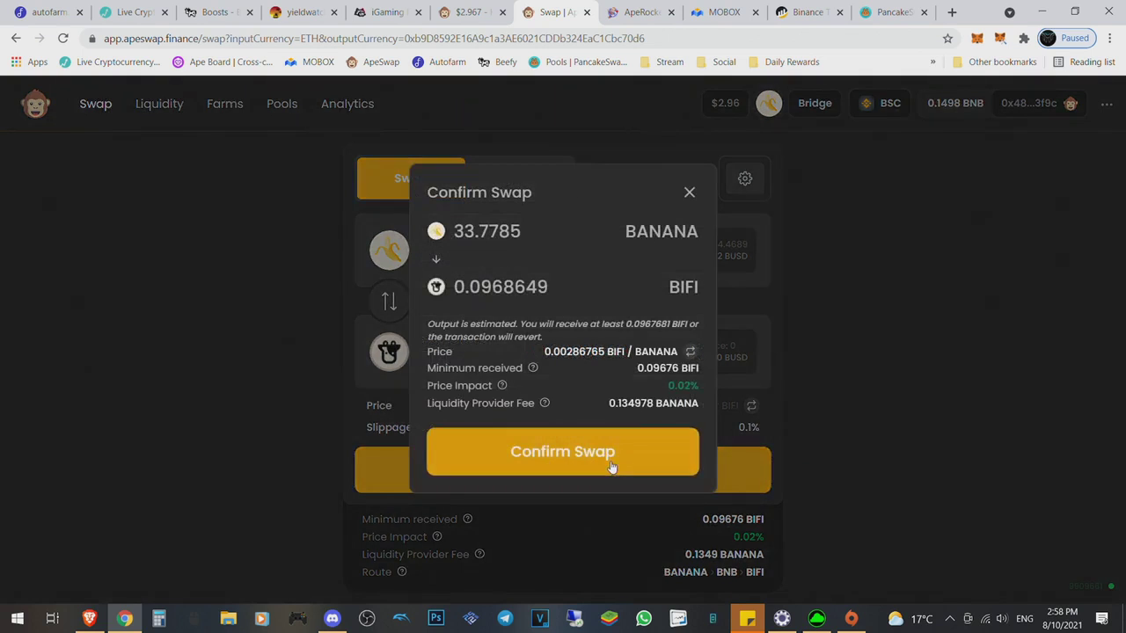
click(612, 464)
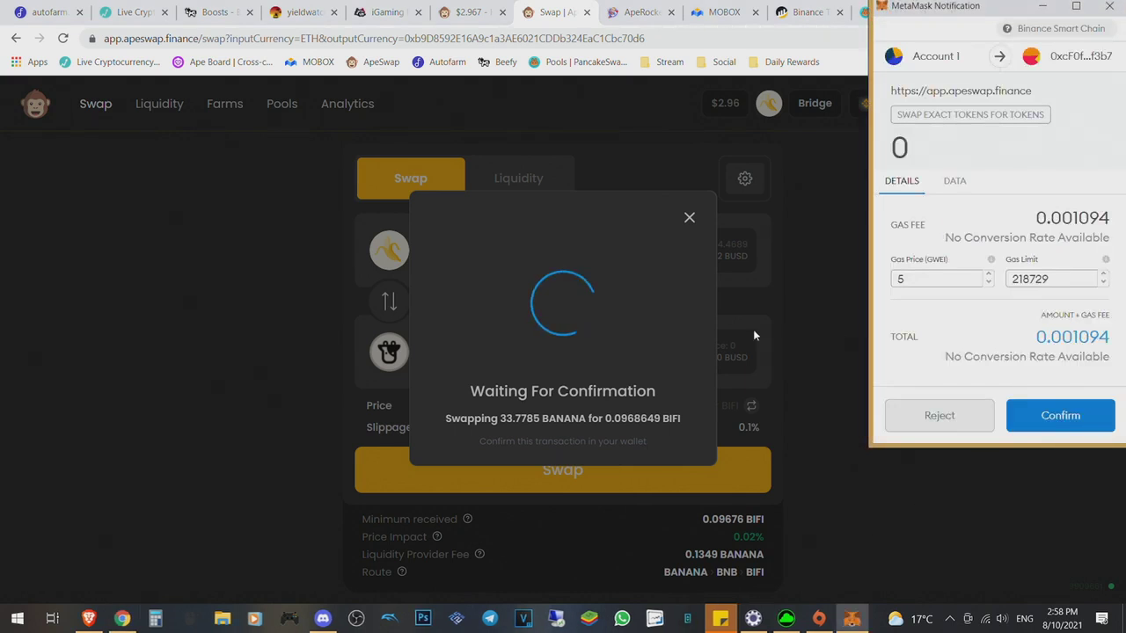
click(1067, 421)
click(617, 431)
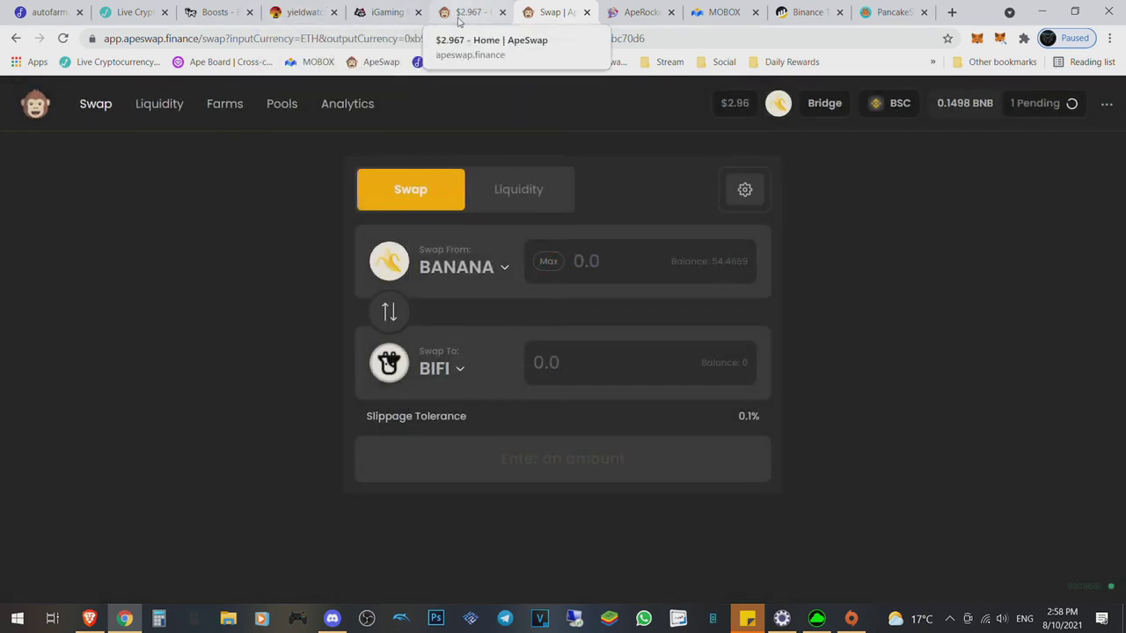
- Open Beefy's vault list to check the BIFI Maxi and BANANA wallet balances, and check the portfolio's net worth on yieldwatch
click(216, 12)
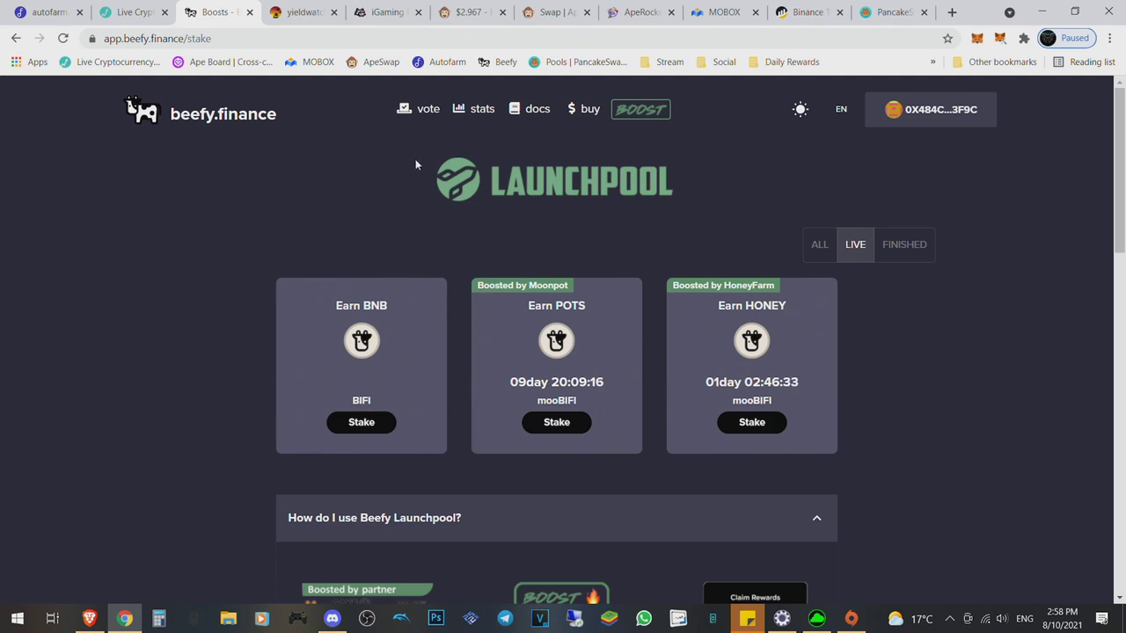
click(259, 128)
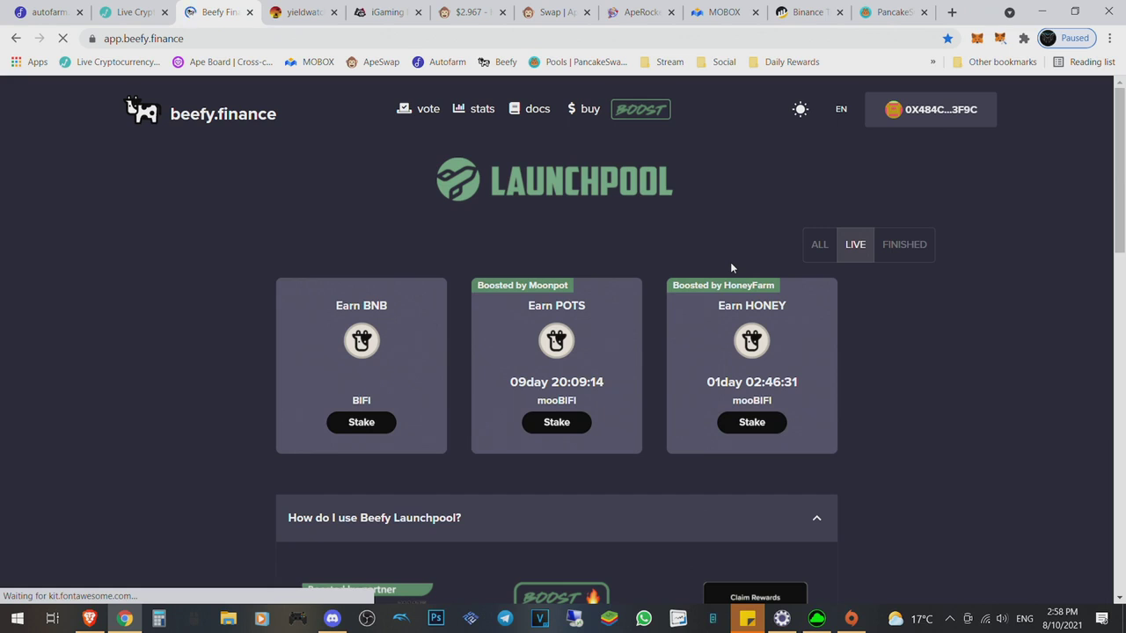
scroll(252, 238, down, 3)
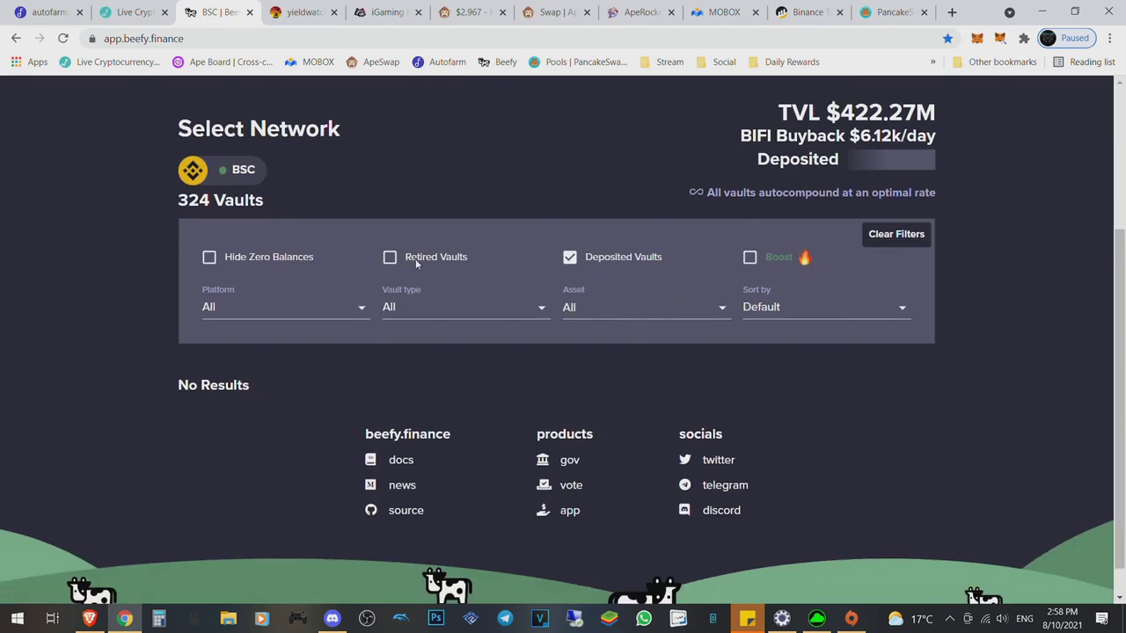
scroll(369, 256, down, 1)
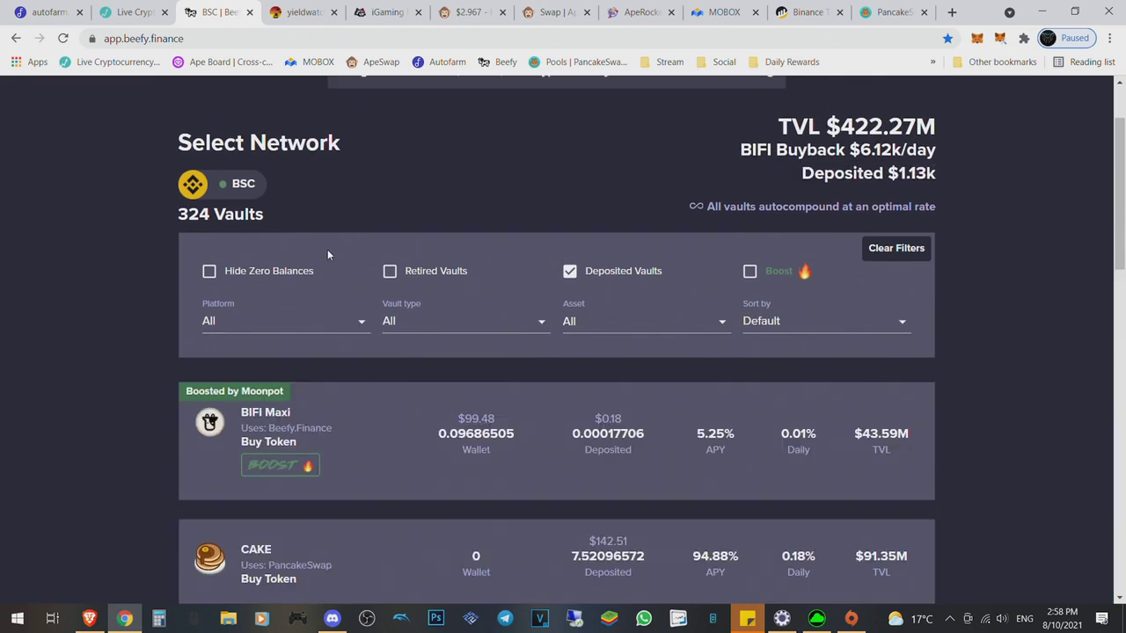
scroll(114, 279, down, 2)
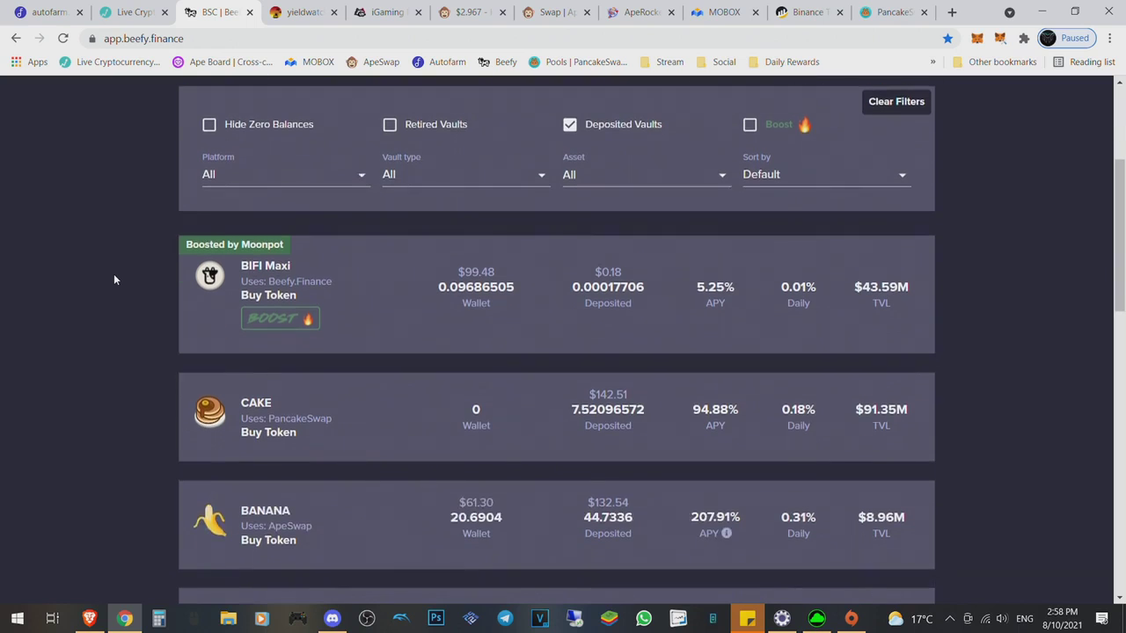
scroll(114, 279, down, 1)
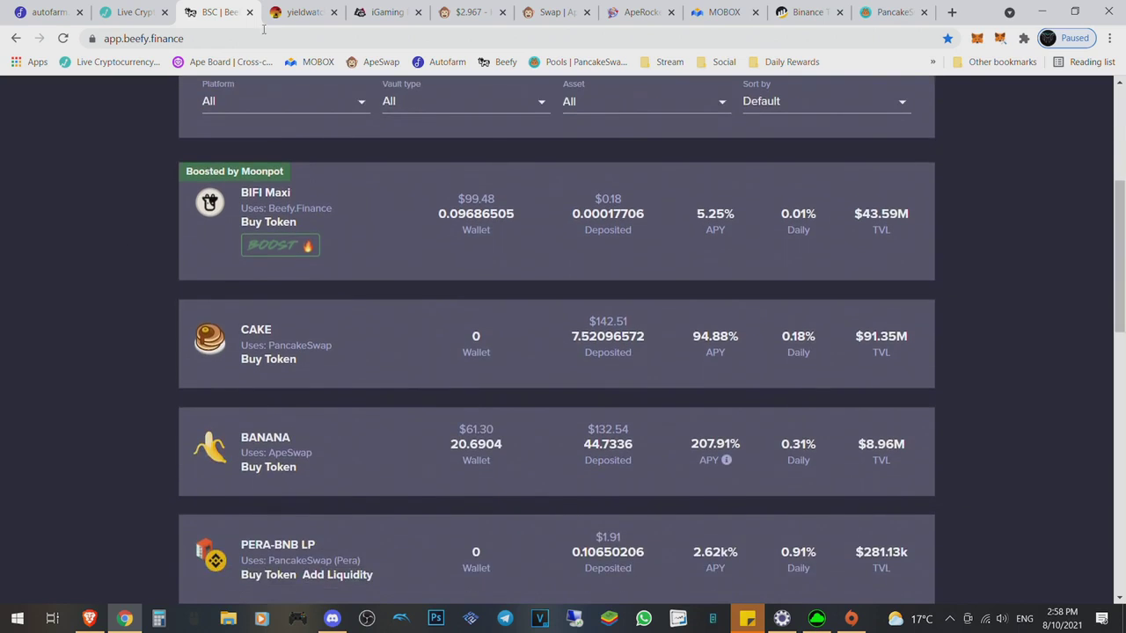
click(292, 12)
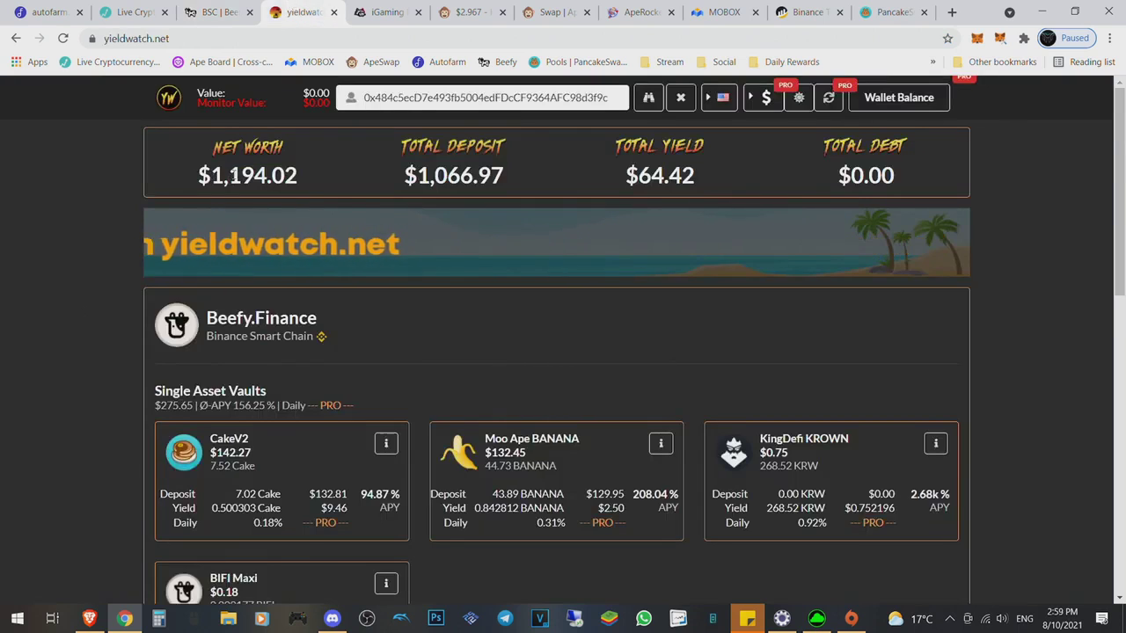
drag(211, 176, 269, 176)
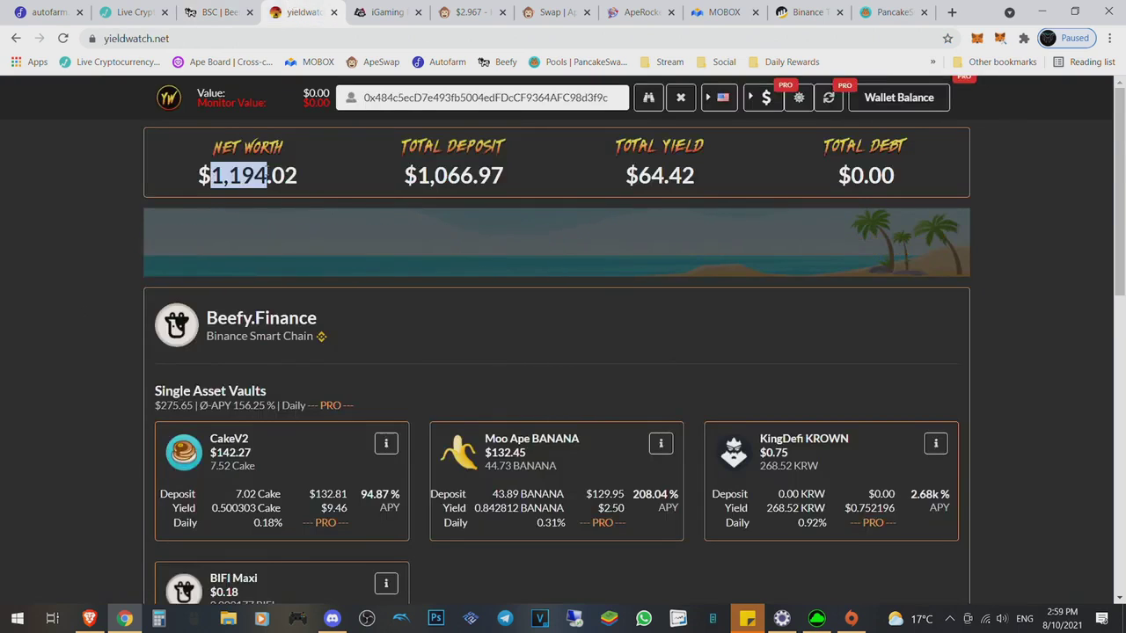
- Deposit the entire BIFI balance into Beefy's BIFI Maxi vault, approve the transaction in MetaMask and check the deposited amount
click(211, 12)
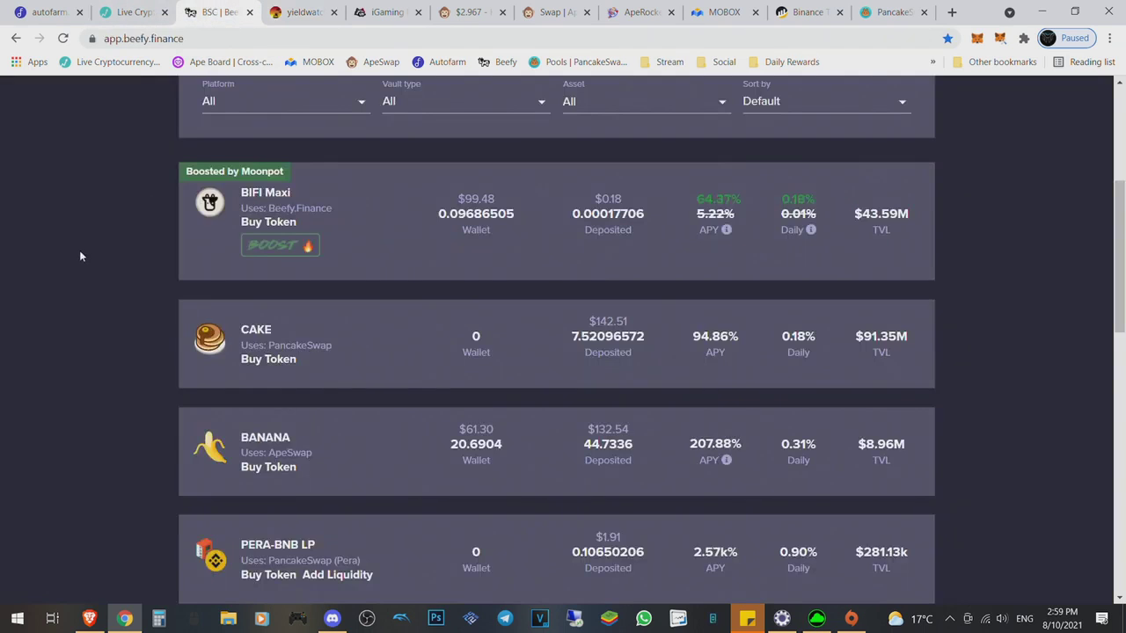
click(560, 257)
click(467, 444)
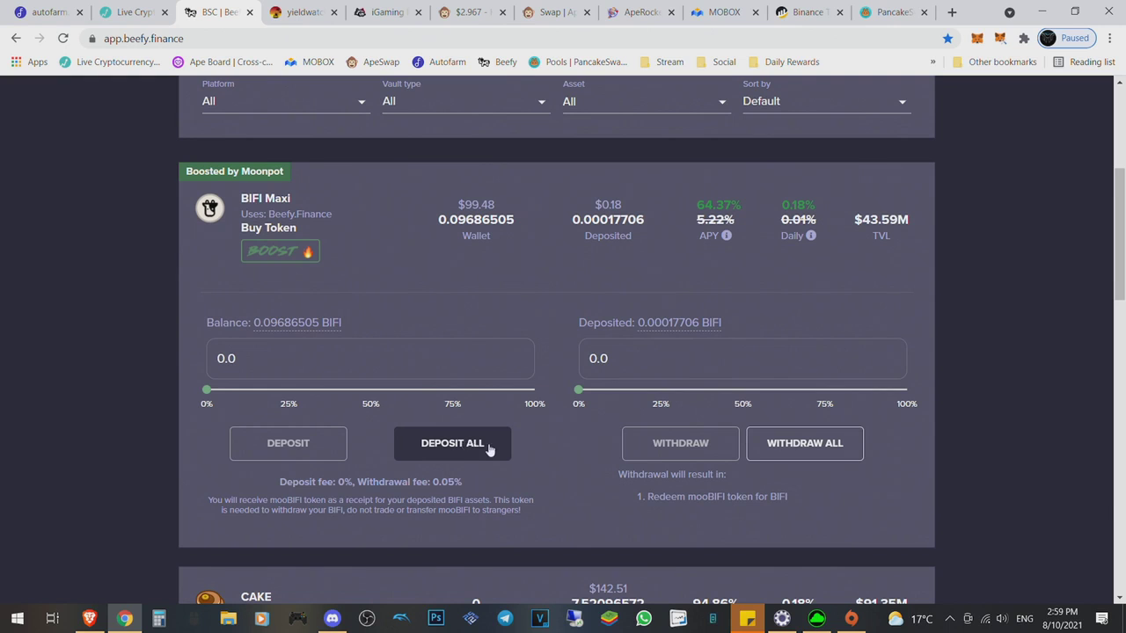
click(489, 449)
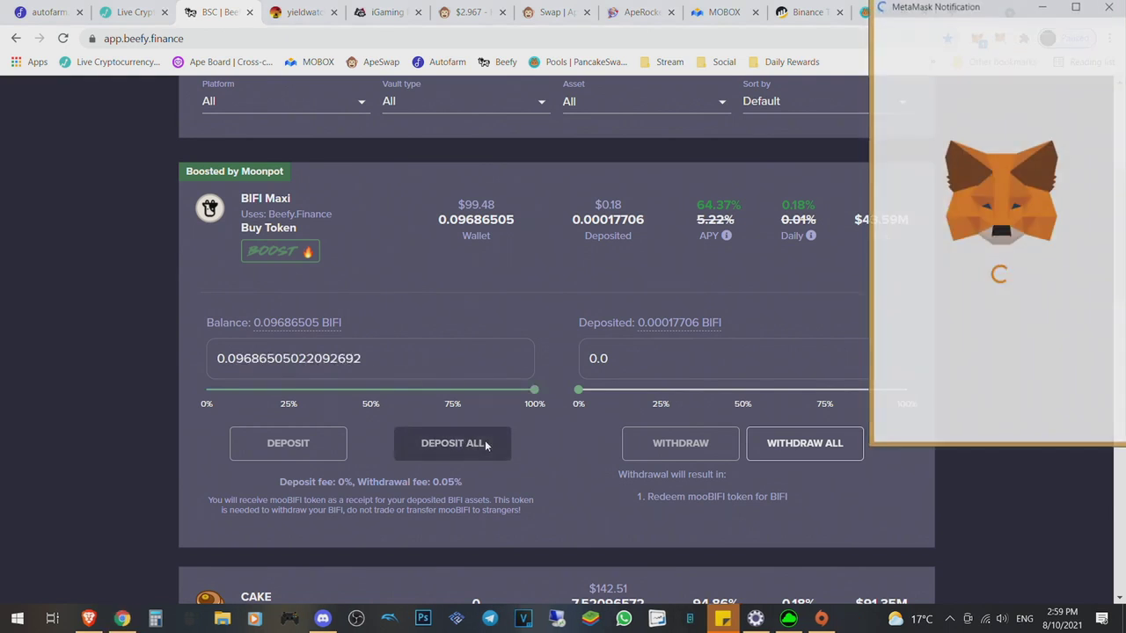
click(1064, 427)
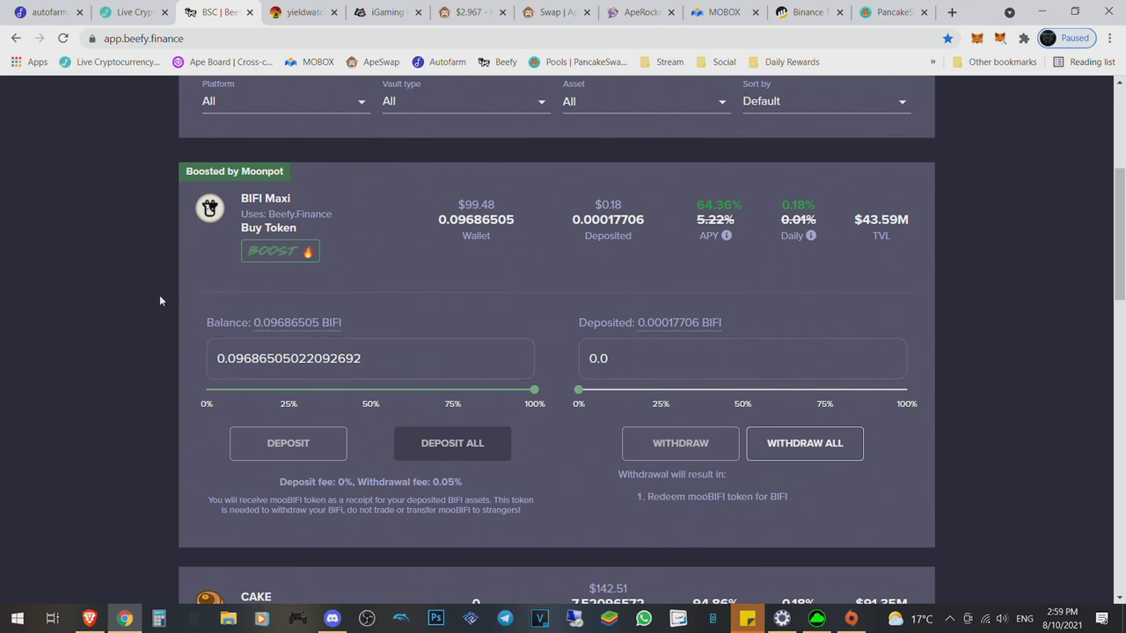
scroll(159, 301, up, 3)
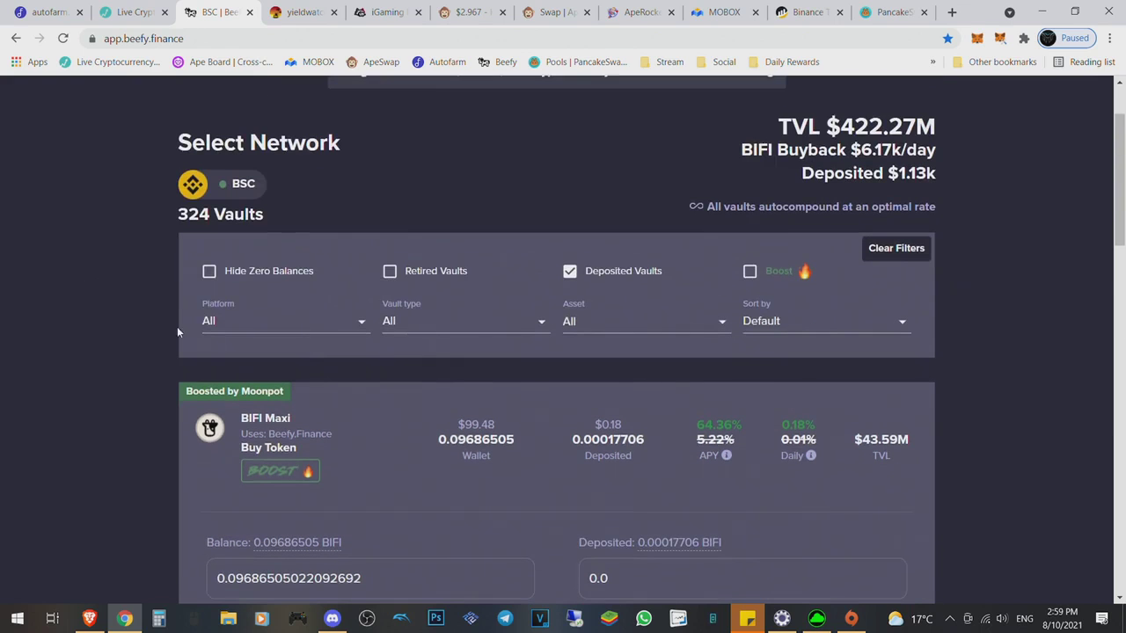
scroll(142, 333, down, 5)
scroll(142, 333, up, 4)
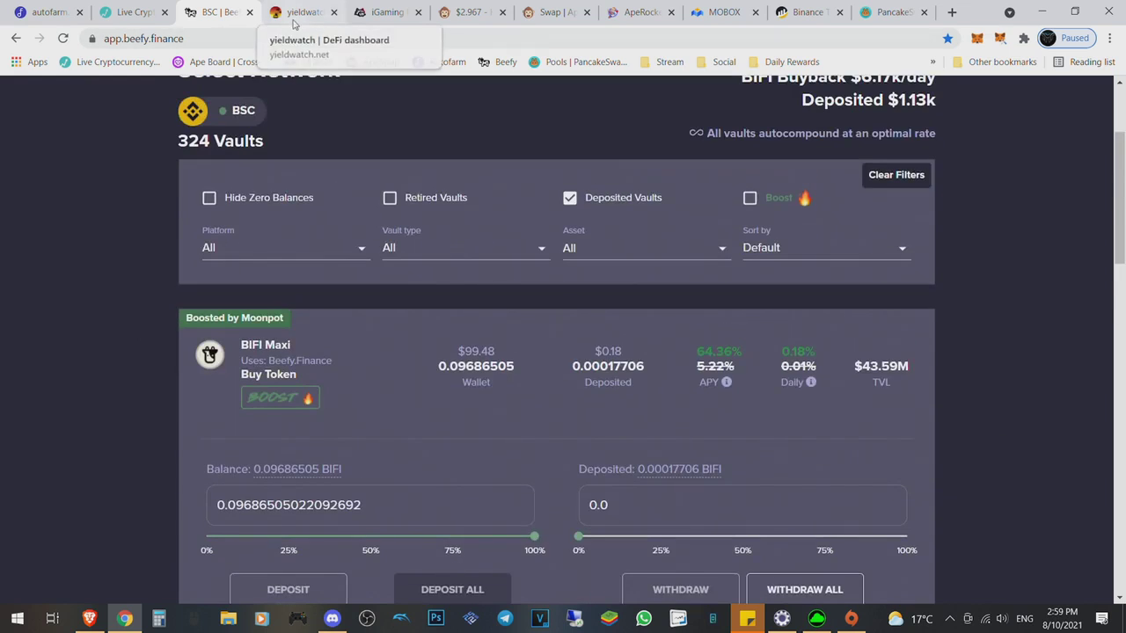
mouse_move(707, 372)
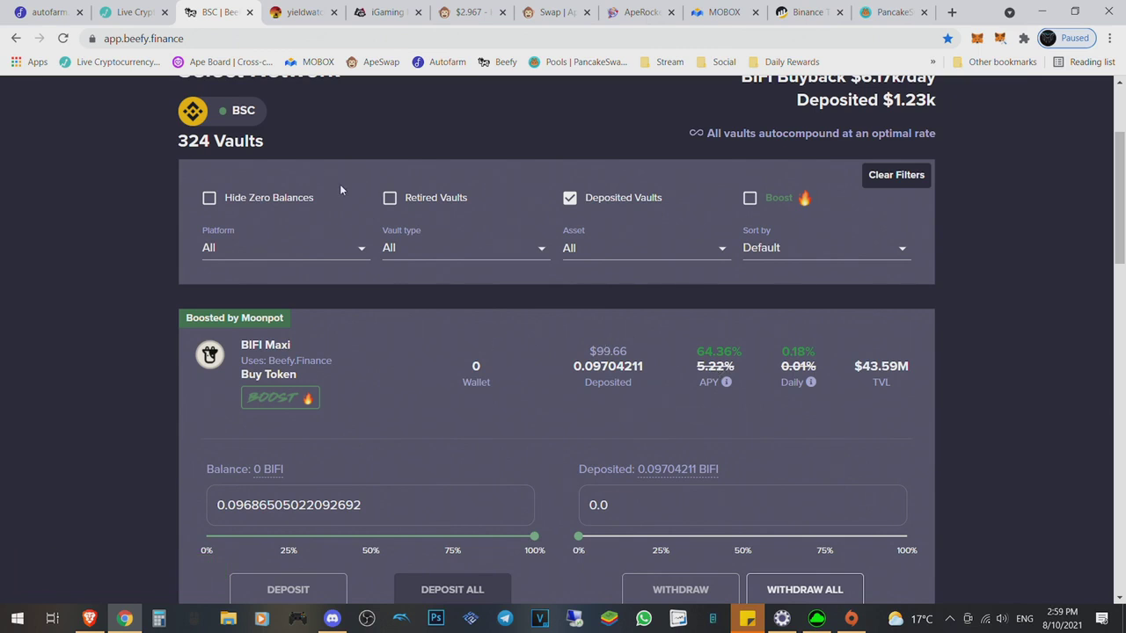
- Switch to yieldwatch and reload the wallet's portfolio to update the BIFI Maxi entry under Beefy.Finance
click(295, 14)
scroll(97, 253, down, 3)
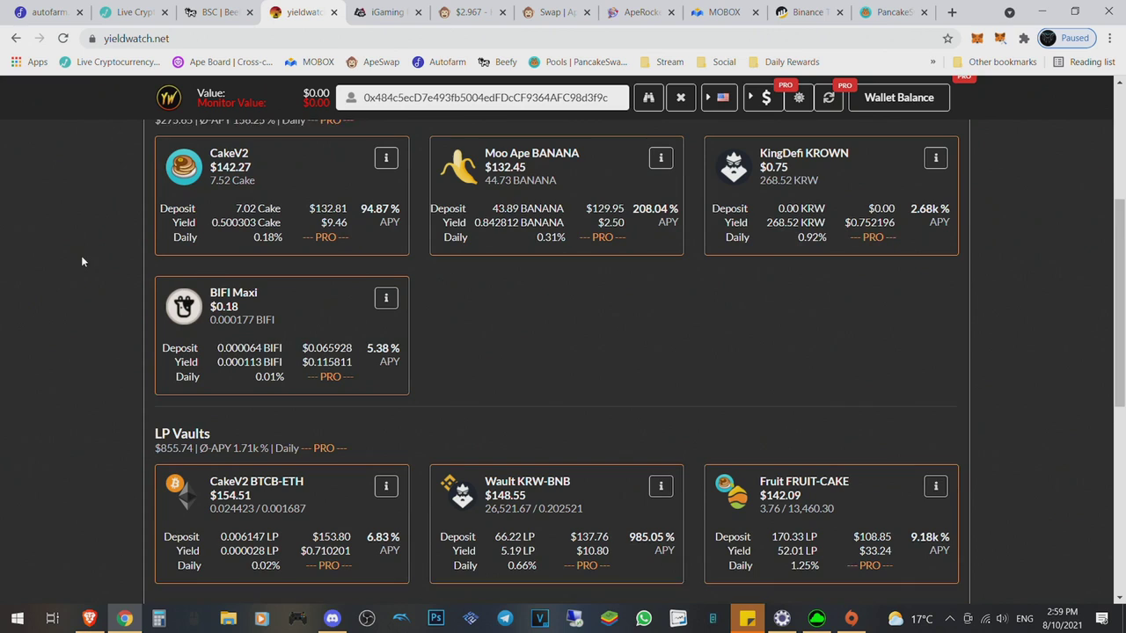
drag(239, 305, 215, 301)
click(243, 304)
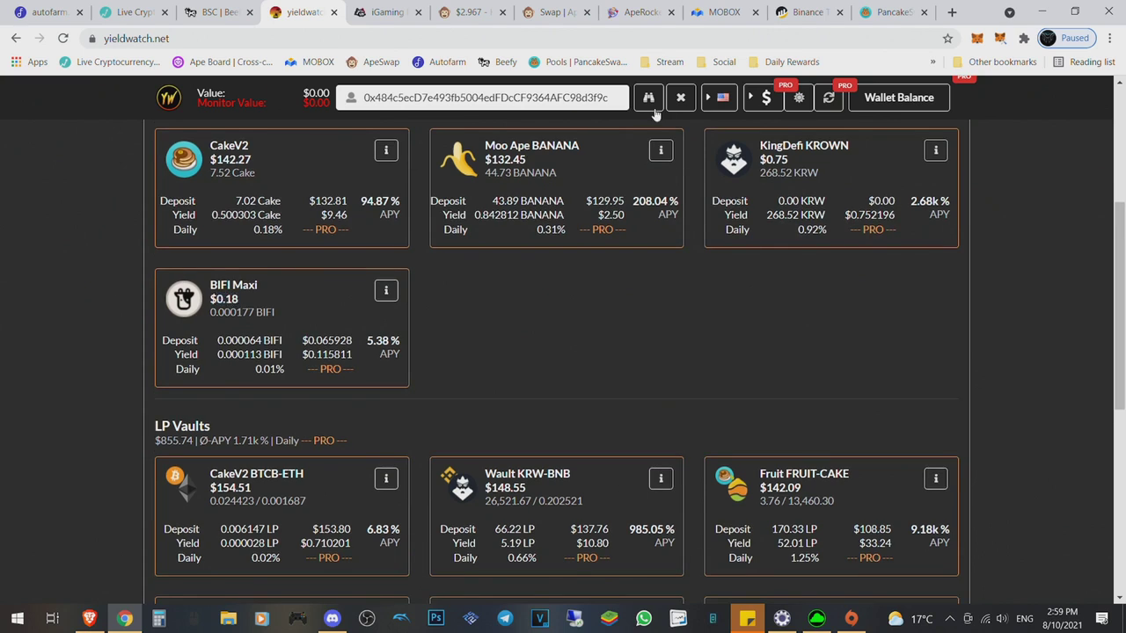
click(659, 103)
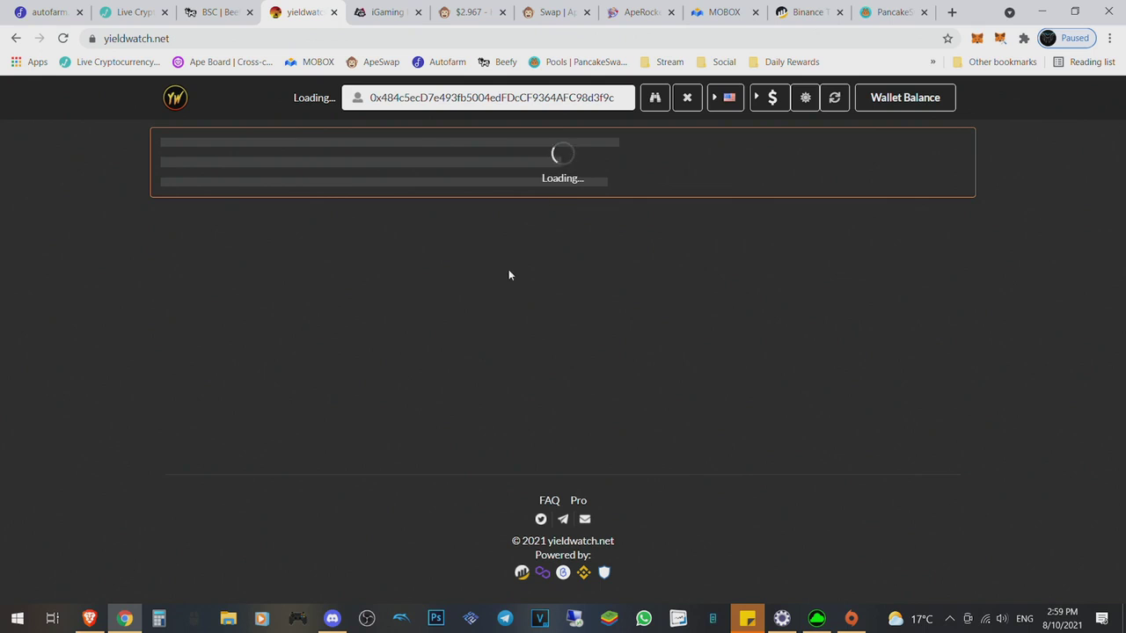
scroll(365, 400, down, 3)
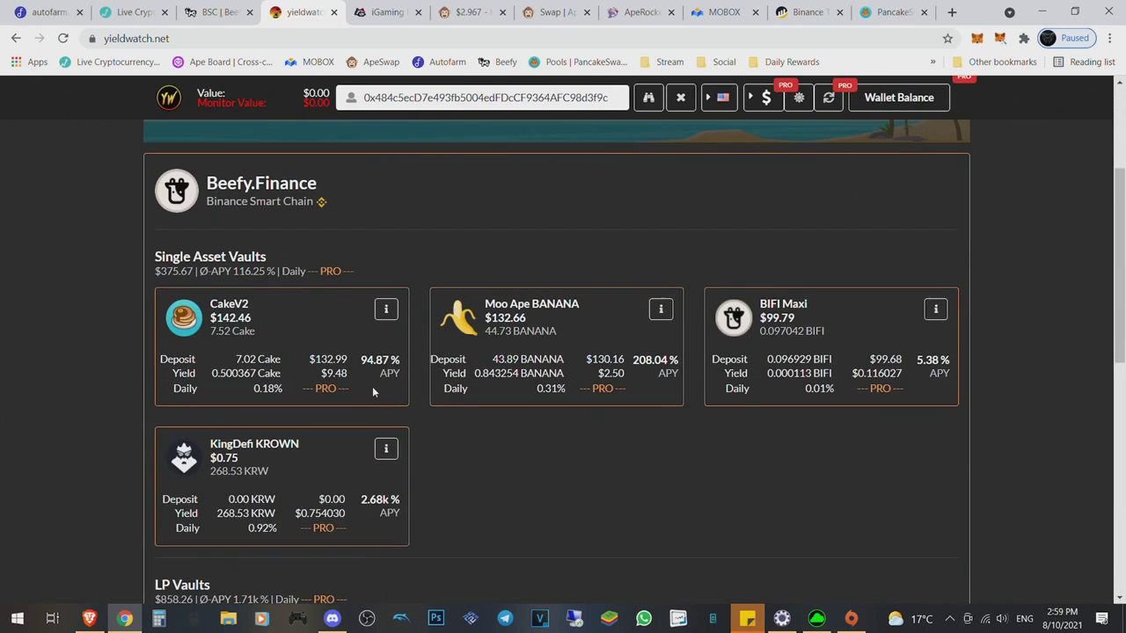
- Examine the total value, deposit, yield and APY of the BIFI Maxi vault
double_click(781, 318)
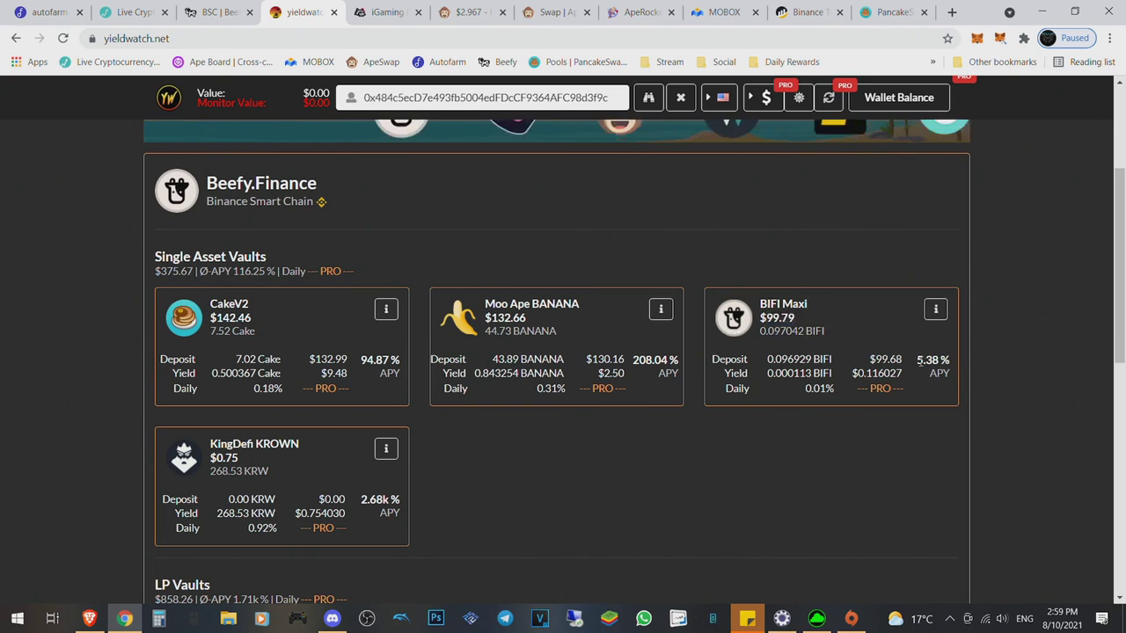
double_click(925, 360)
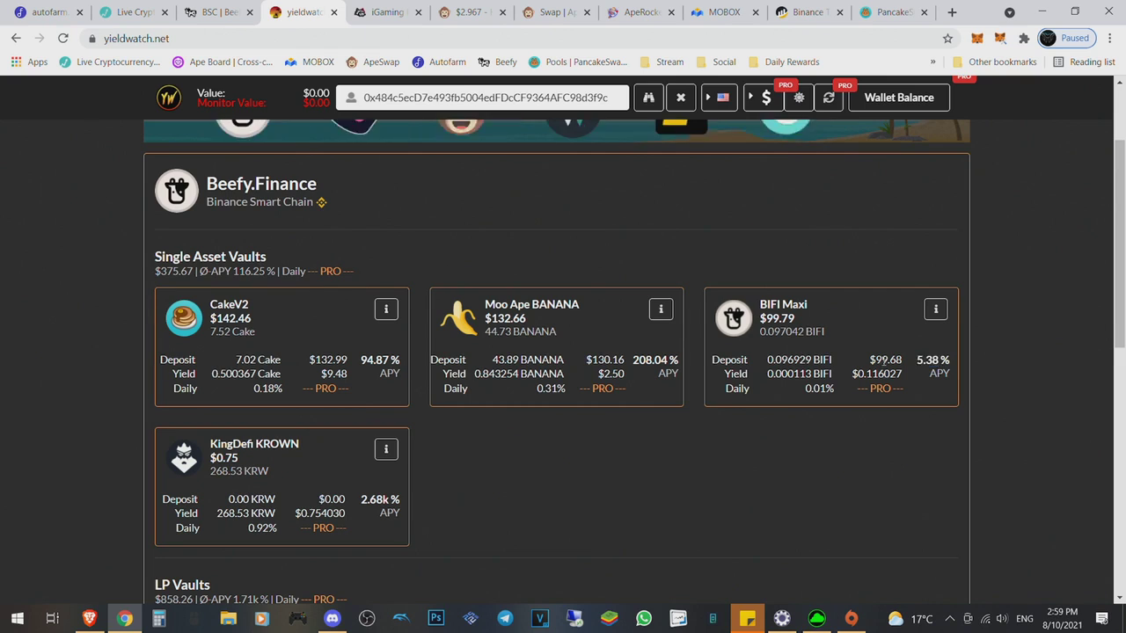
drag(888, 373, 851, 356)
click(916, 368)
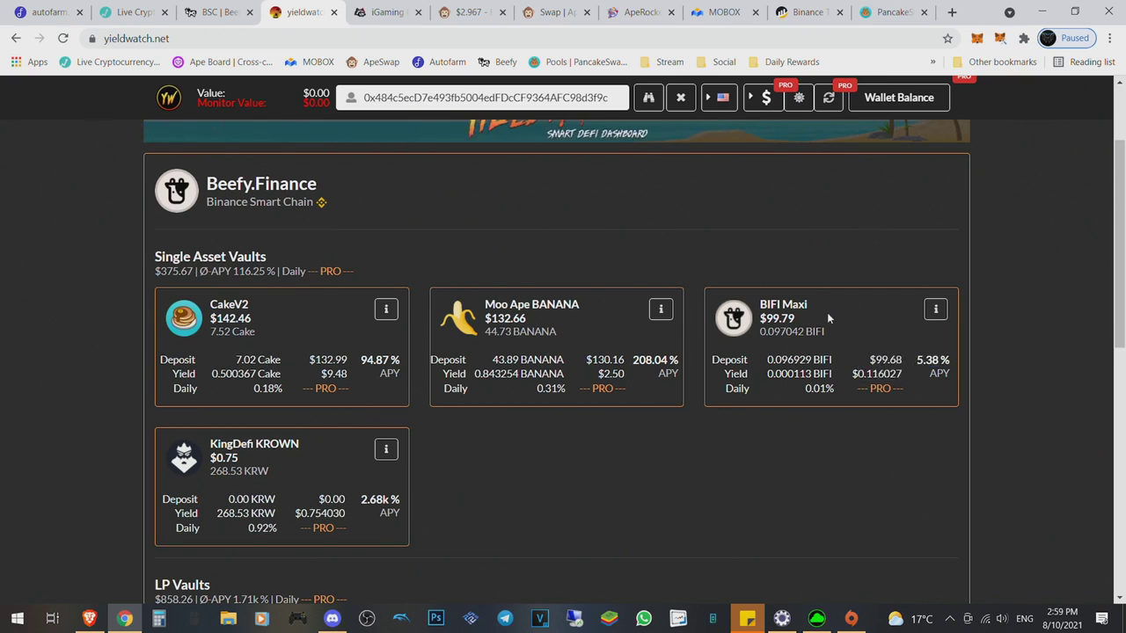
double_click(925, 359)
click(487, 172)
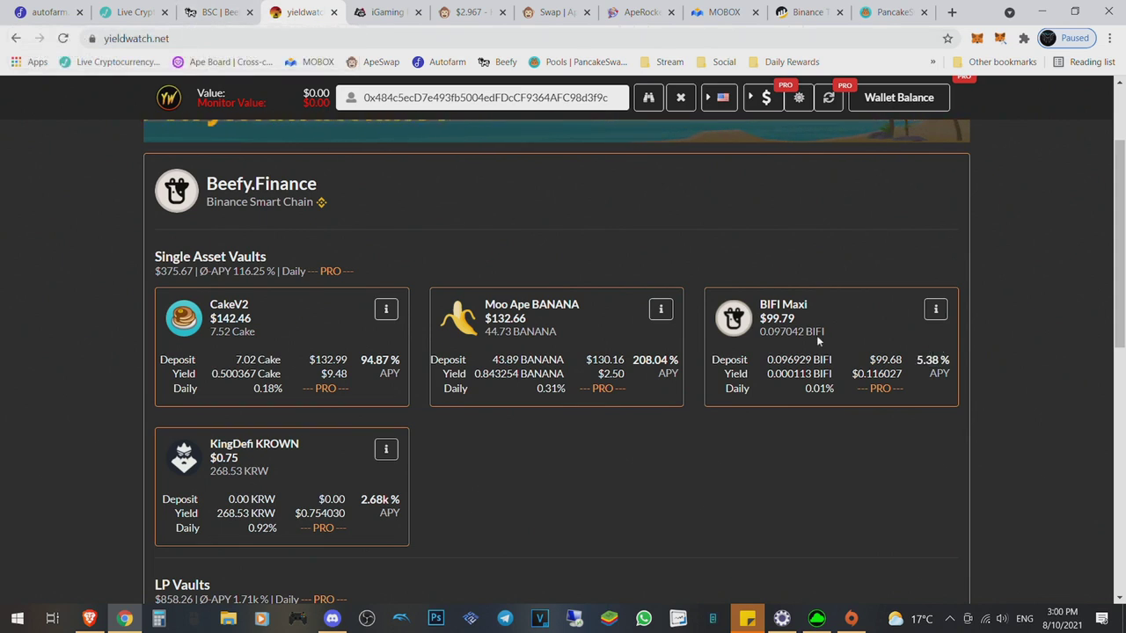
- Finish viewing the Beefy vaults on yieldwatch, switch to Beefy and open its Boost launchpool
scroll(861, 385, down, 2)
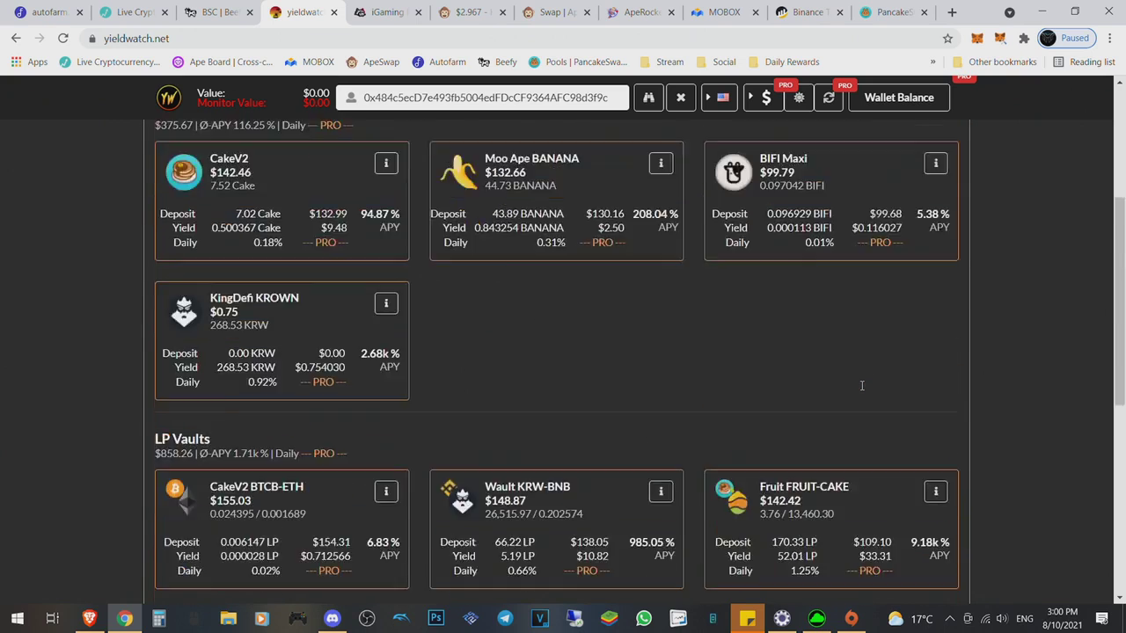
scroll(862, 386, up, 2)
key(ctrl+shift+Tab)
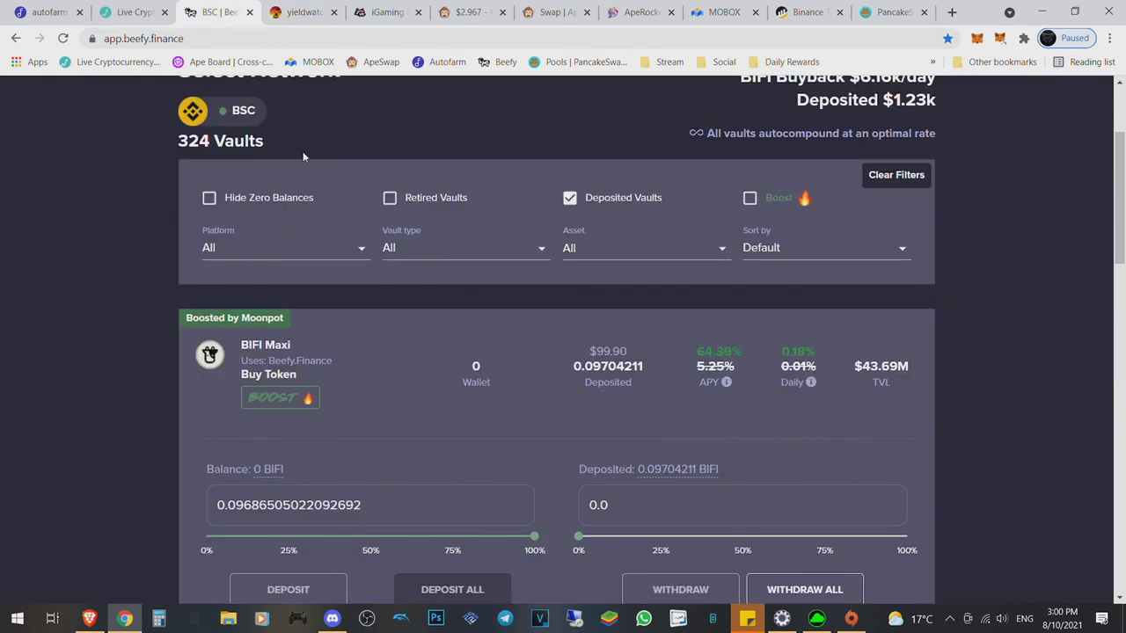
scroll(439, 293, up, 2)
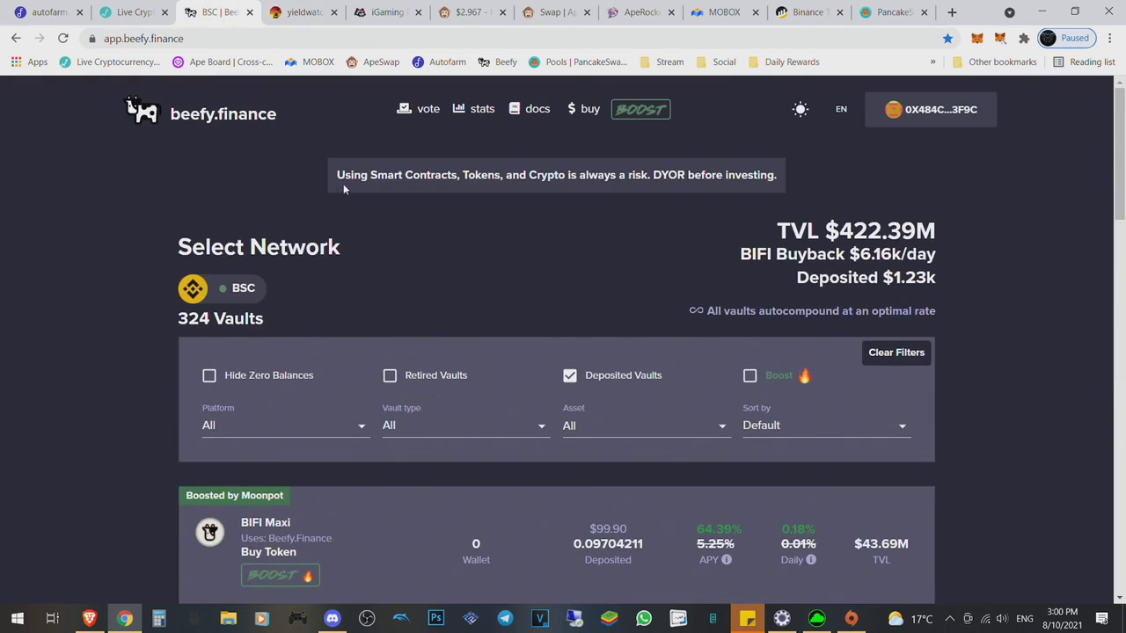
click(640, 112)
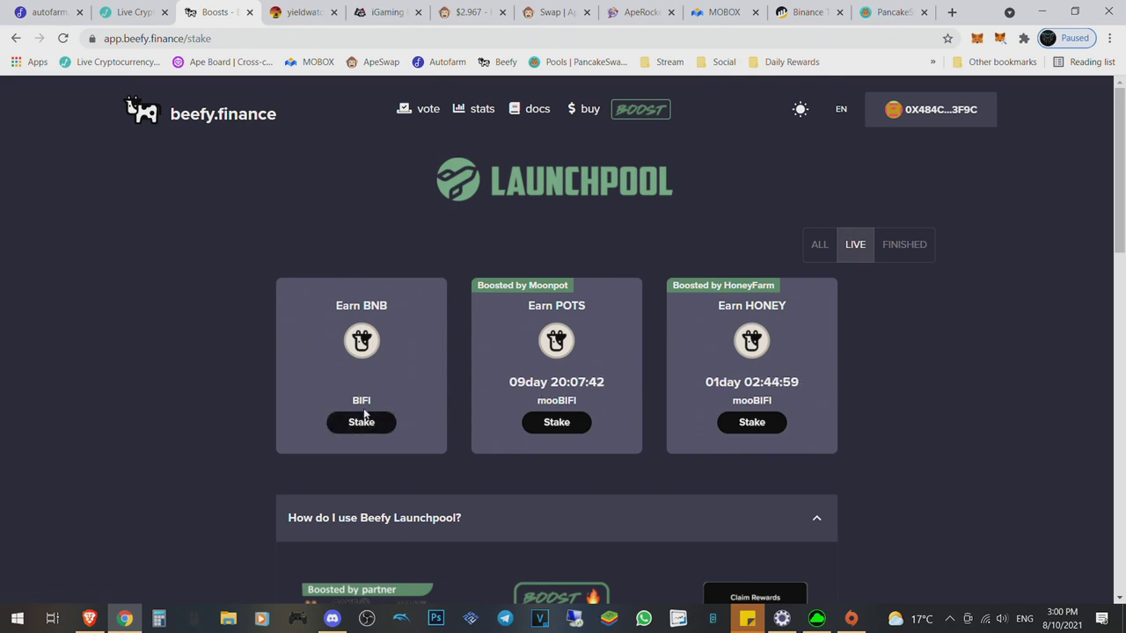
- Check which token the POTS boost requires and open the Moonpot-boosted pool that stakes mooBIFI to earn POTS
click(559, 402)
click(560, 400)
click(396, 393)
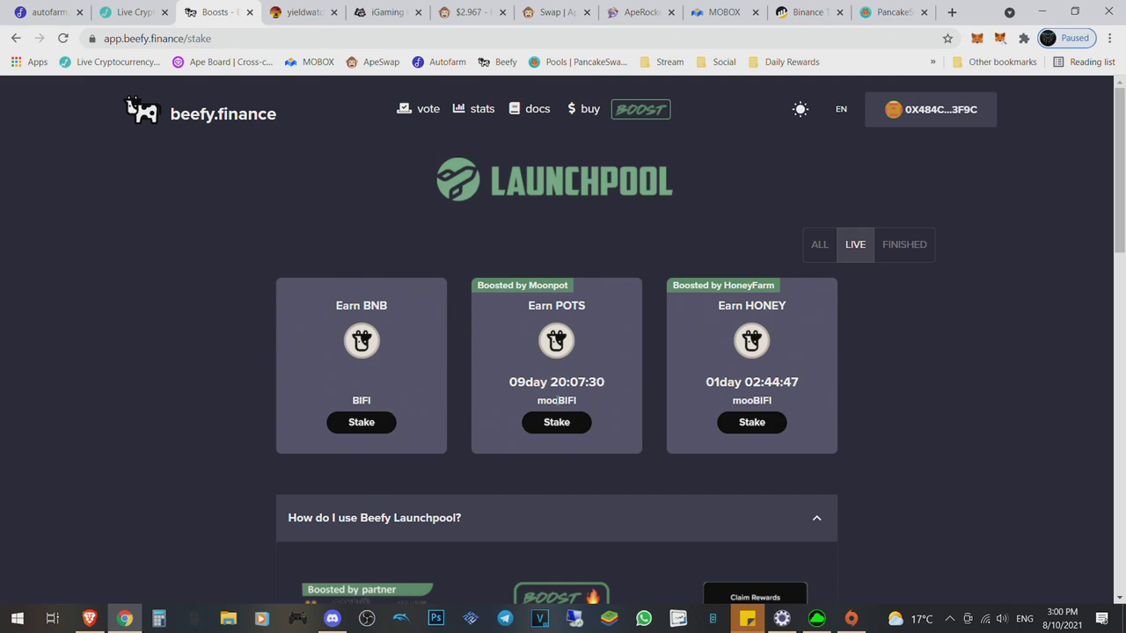
double_click(556, 400)
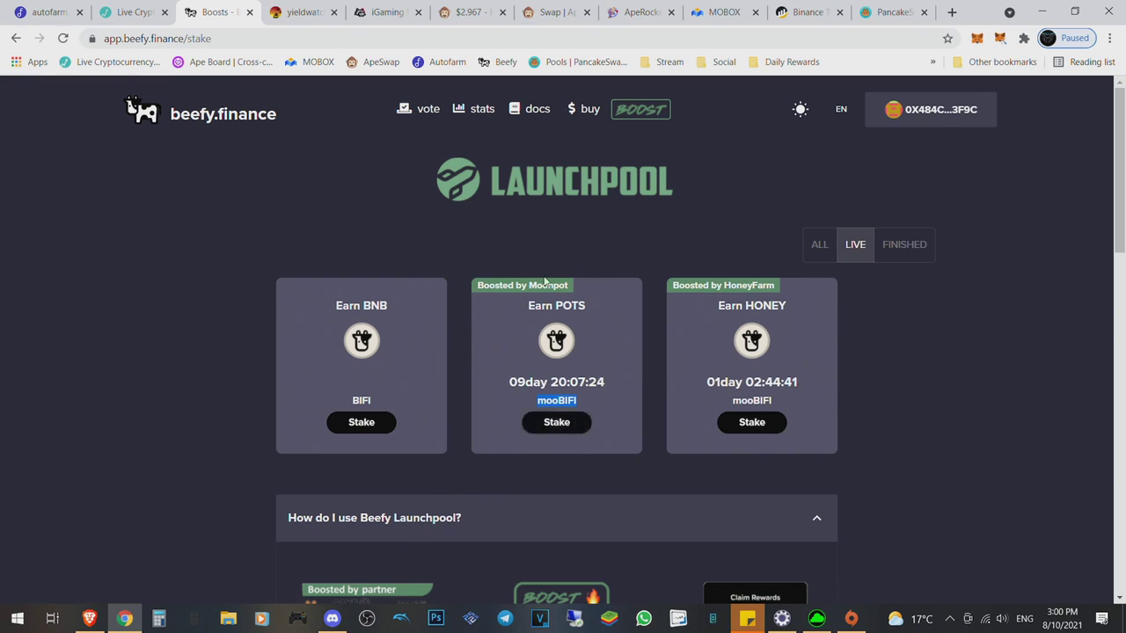
click(576, 427)
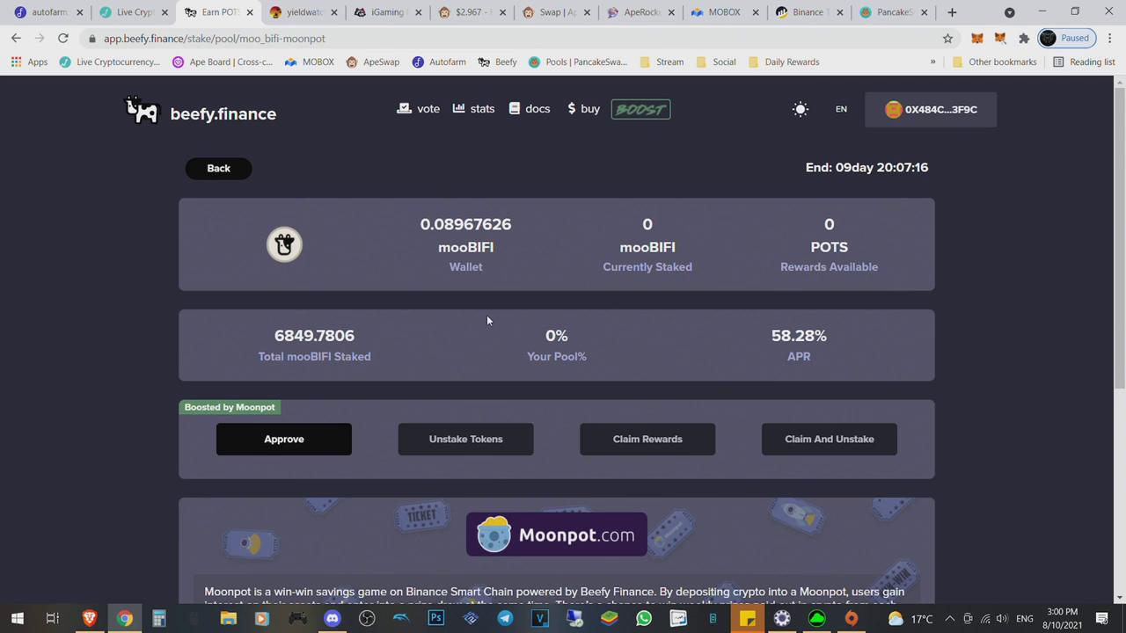
- Approve mooBIFI for the Moonpot boost pool, confirm the transaction in MetaMask and check the pool's APR
click(339, 440)
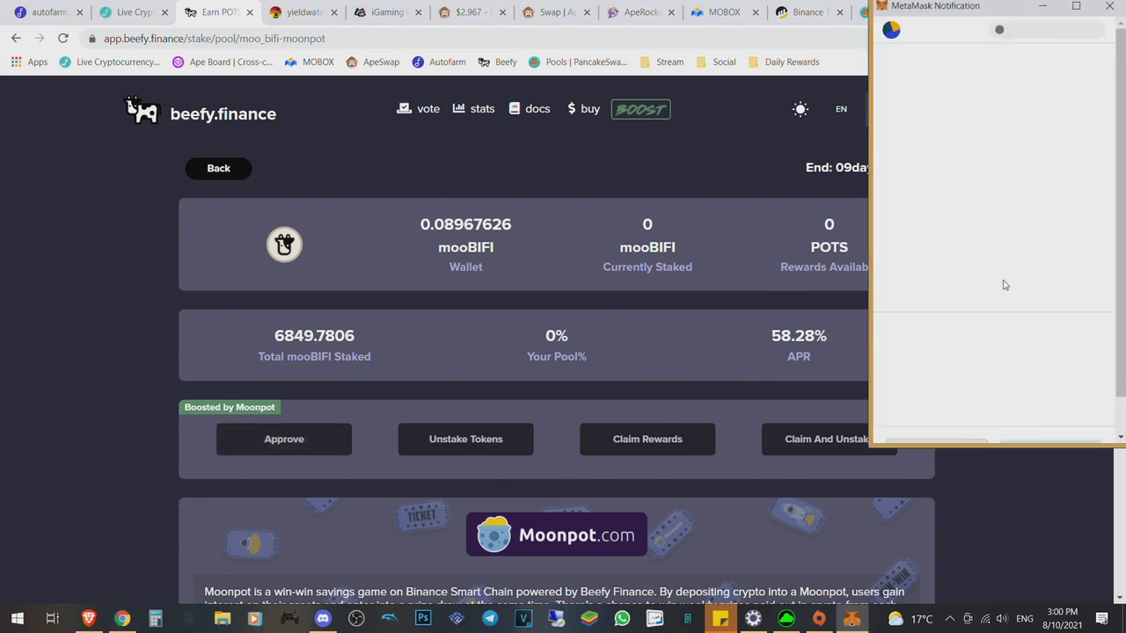
scroll(1046, 370, down, 1)
click(1020, 412)
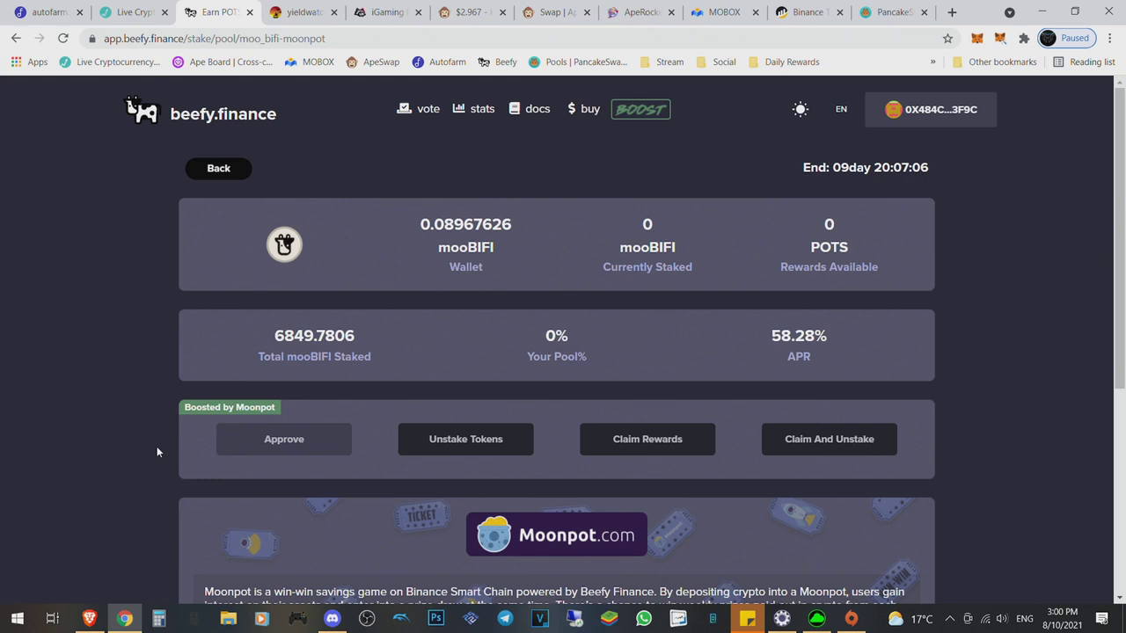
scroll(159, 437, down, 1)
scroll(159, 436, up, 1)
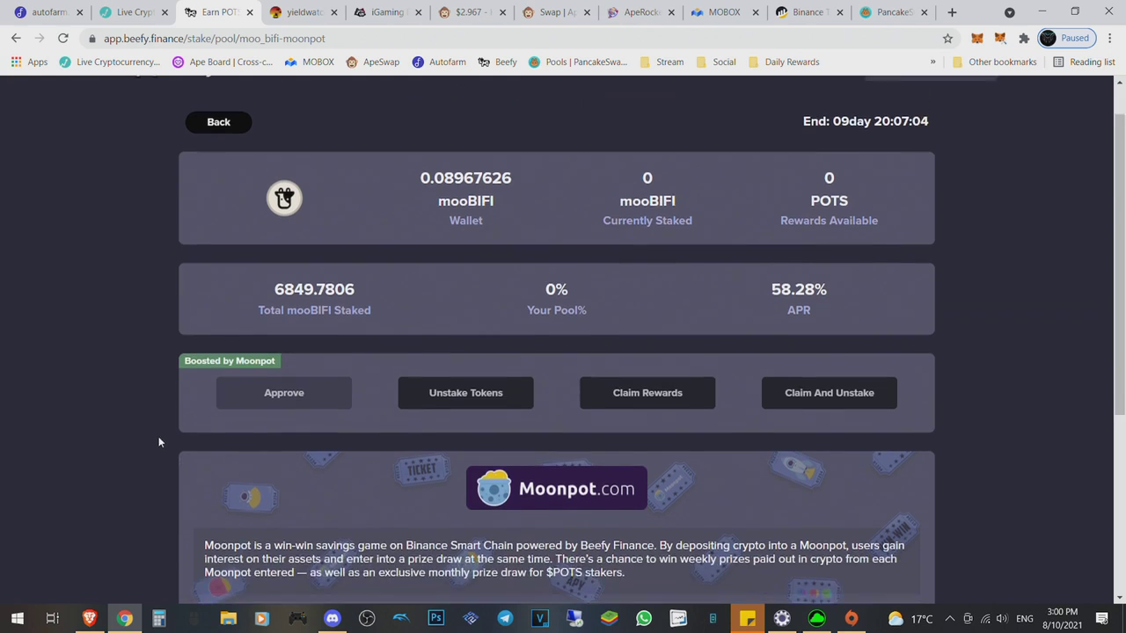
scroll(527, 352, down, 2)
drag(799, 190, 774, 190)
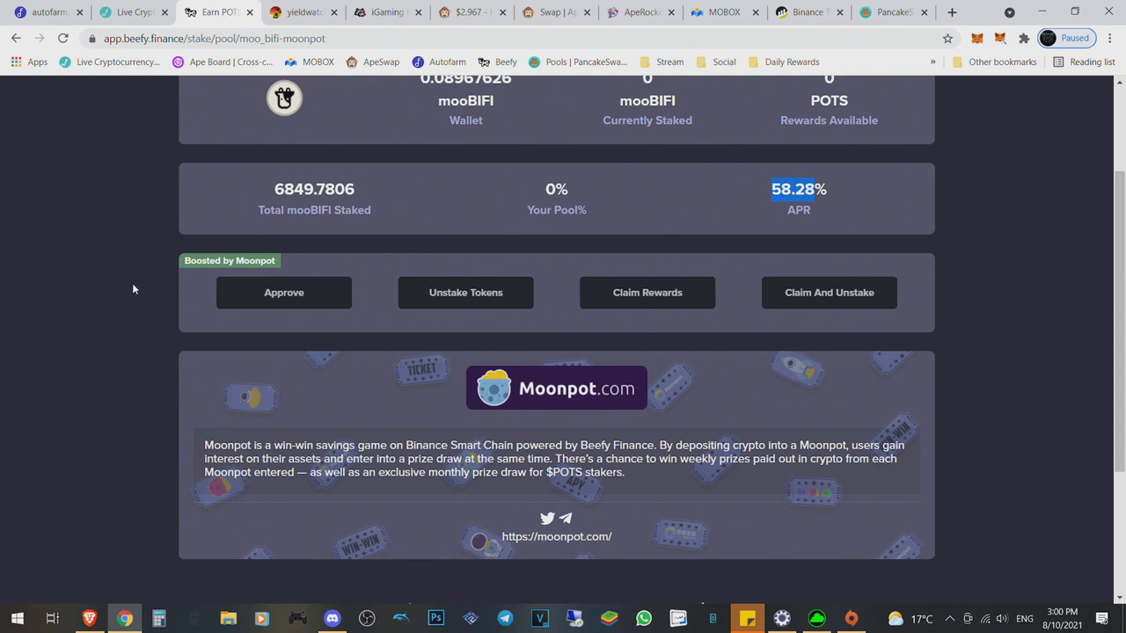
scroll(132, 283, up, 2)
click(126, 327)
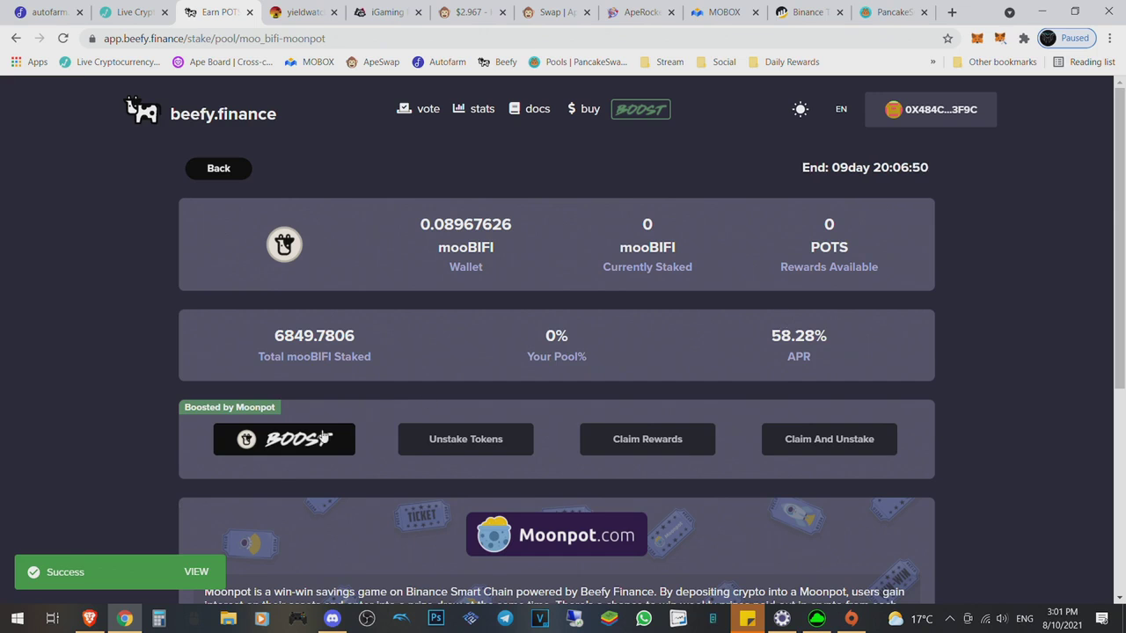
- Stake the entire mooBIFI balance of 0.089676258732166826 in the Moonpot boost pool and confirm the transaction in MetaMask
click(283, 439)
click(637, 309)
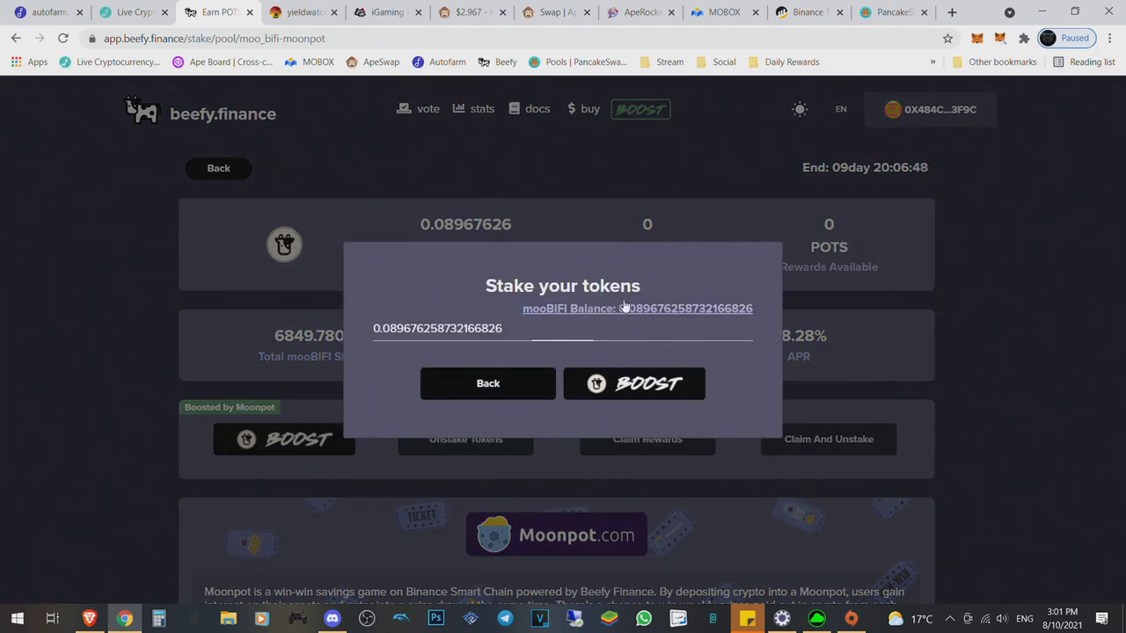
click(633, 383)
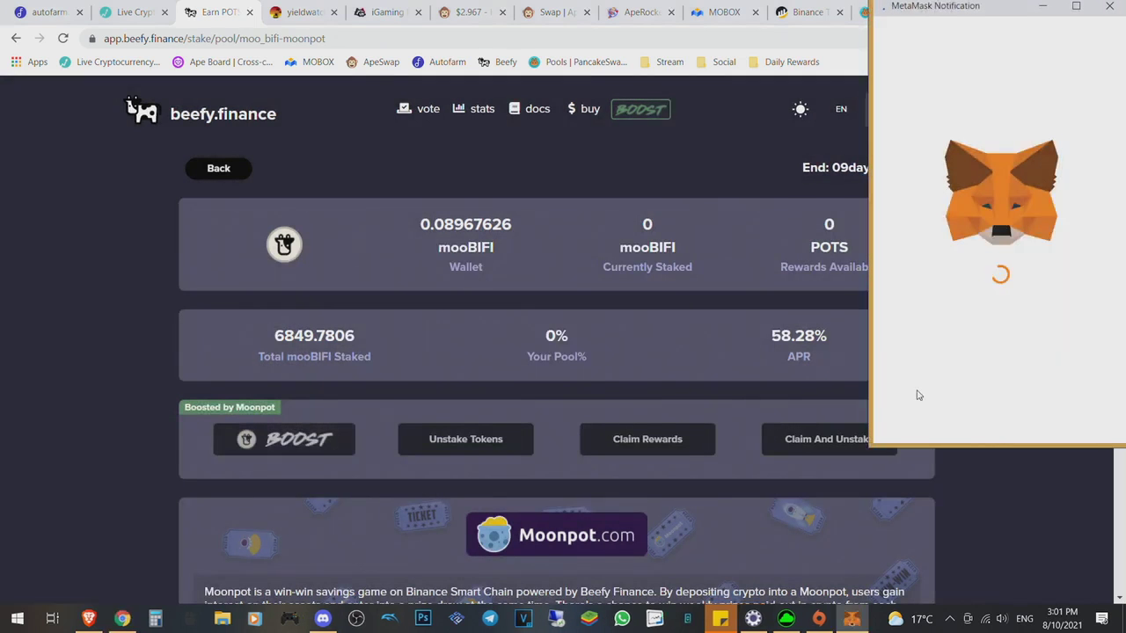
click(1060, 416)
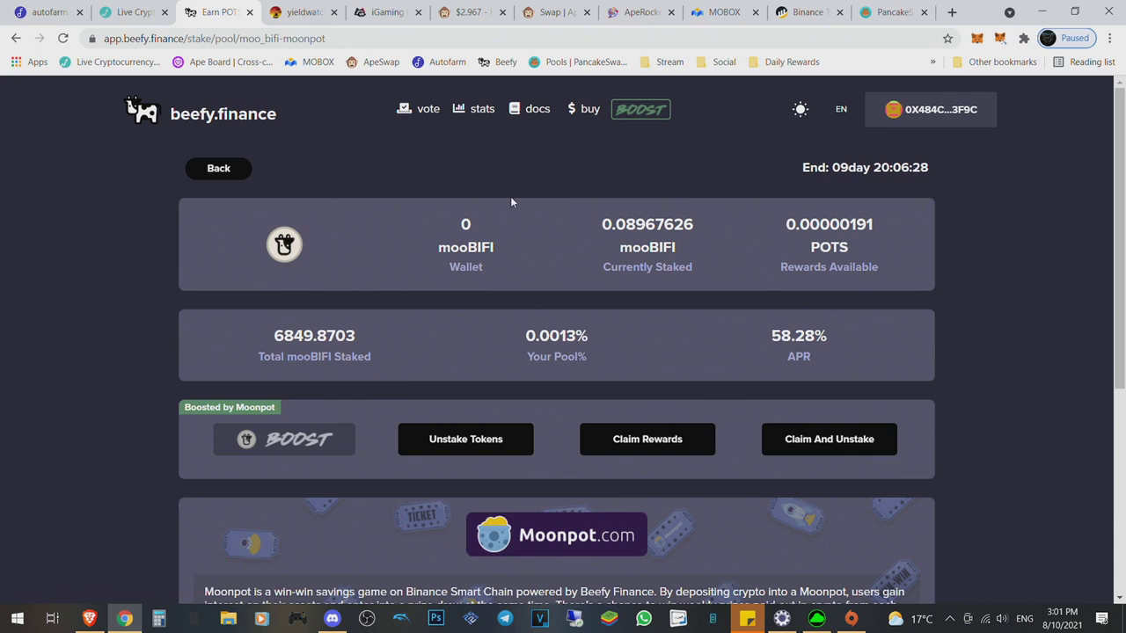
- Return to Beefy's vault list and check the BIFI Maxi entry's deposit and boost status
click(252, 123)
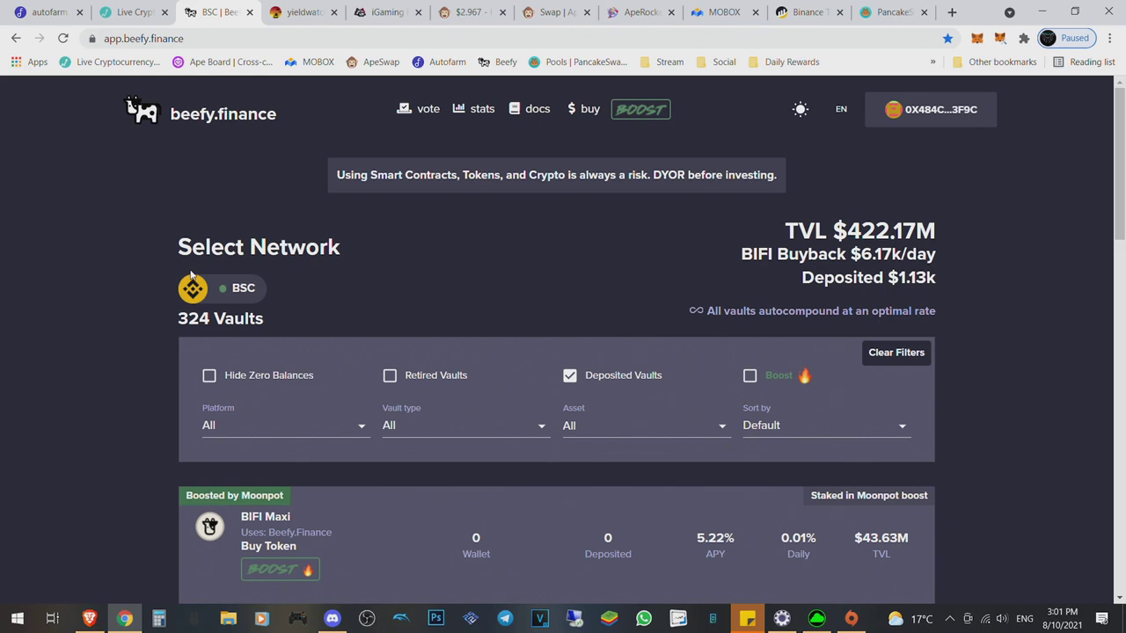
scroll(75, 370, down, 3)
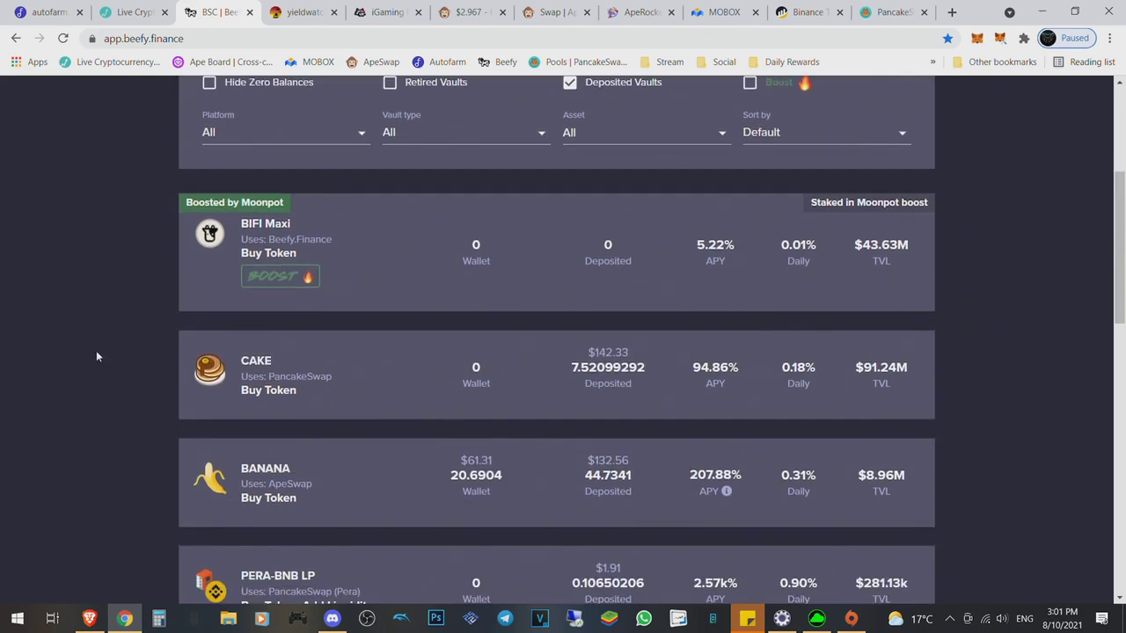
scroll(96, 350, up, 3)
- Switch to yieldwatch, check the net worth and reload the wallet's portfolio after staking the mooBIFI
click(299, 12)
scroll(194, 339, up, 3)
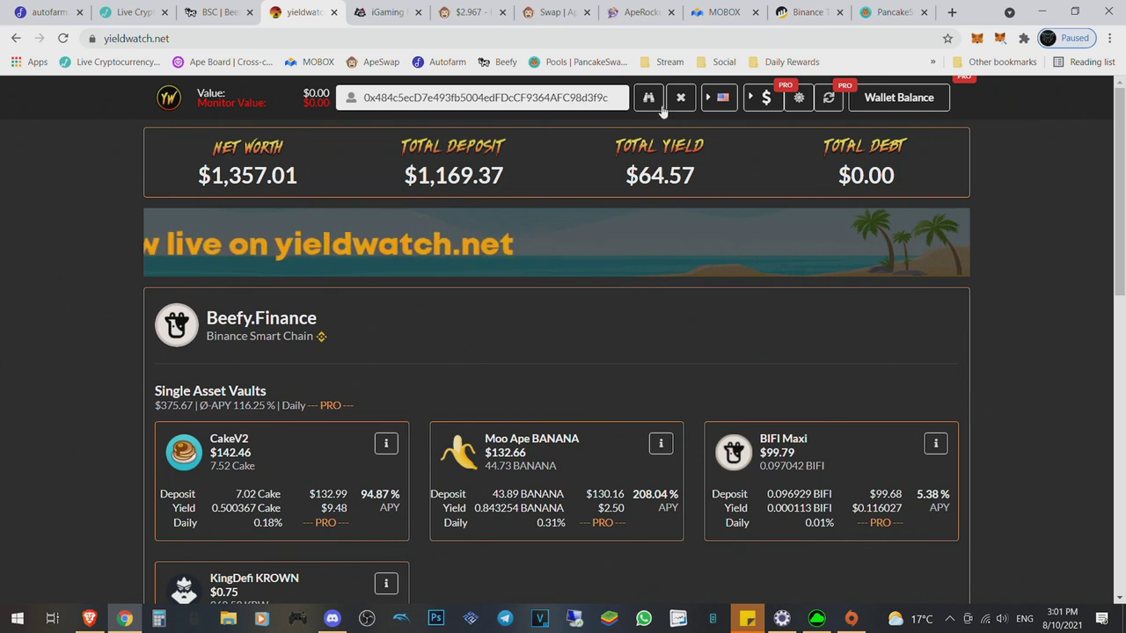
drag(241, 176, 268, 175)
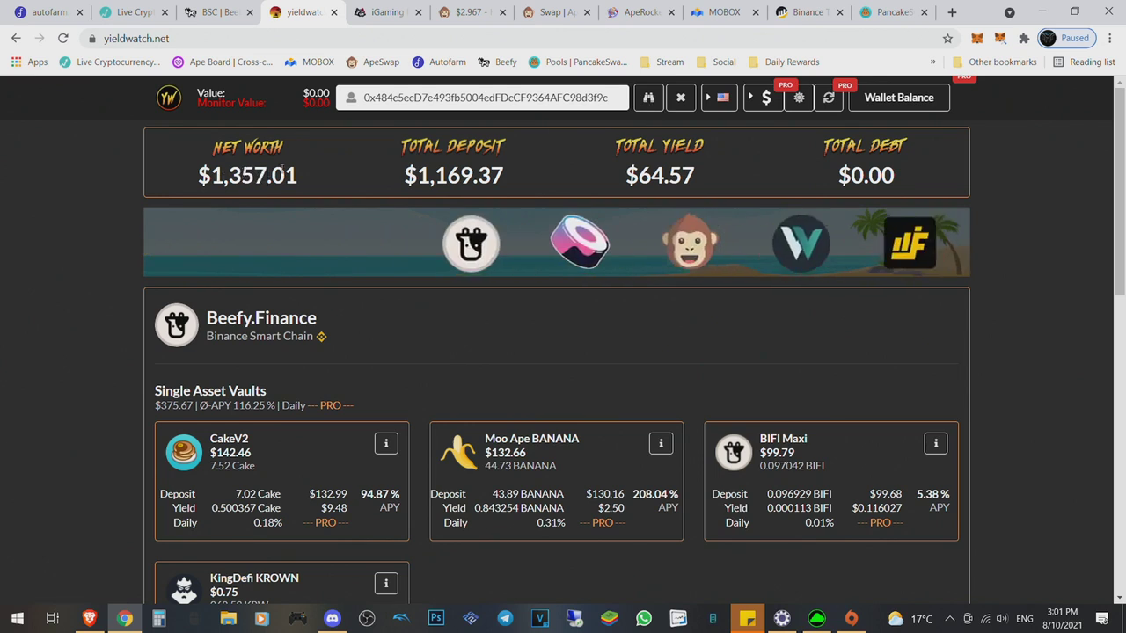
click(651, 99)
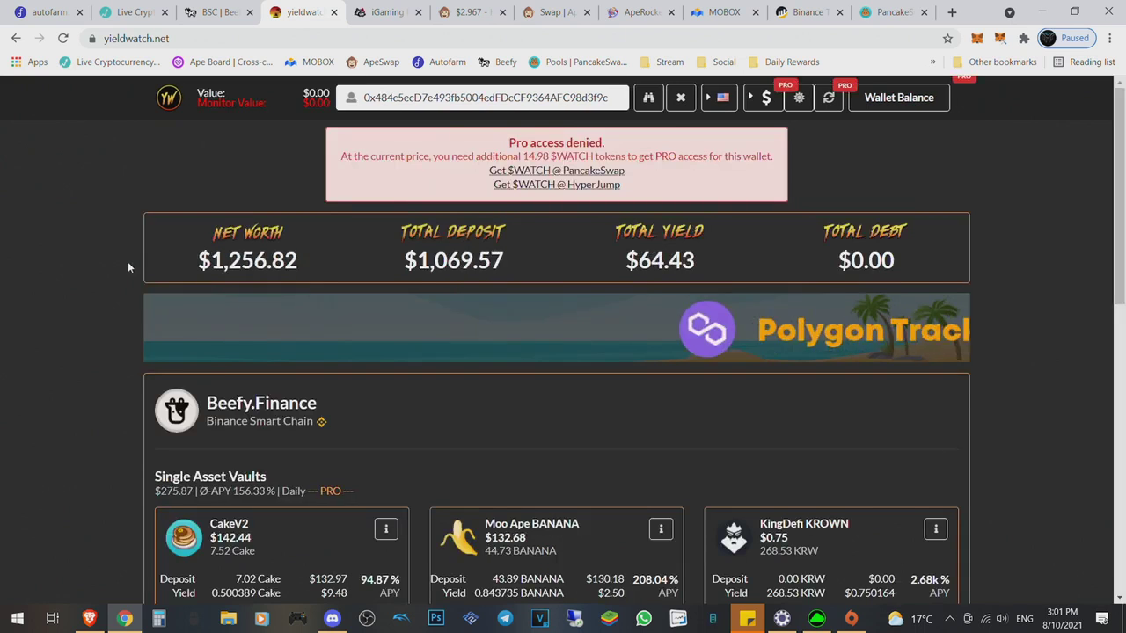
- Look through the single asset and LP vaults under Beefy.Finance for the staked BIFI Maxi position, and check the portfolio totals
scroll(128, 261, down, 5)
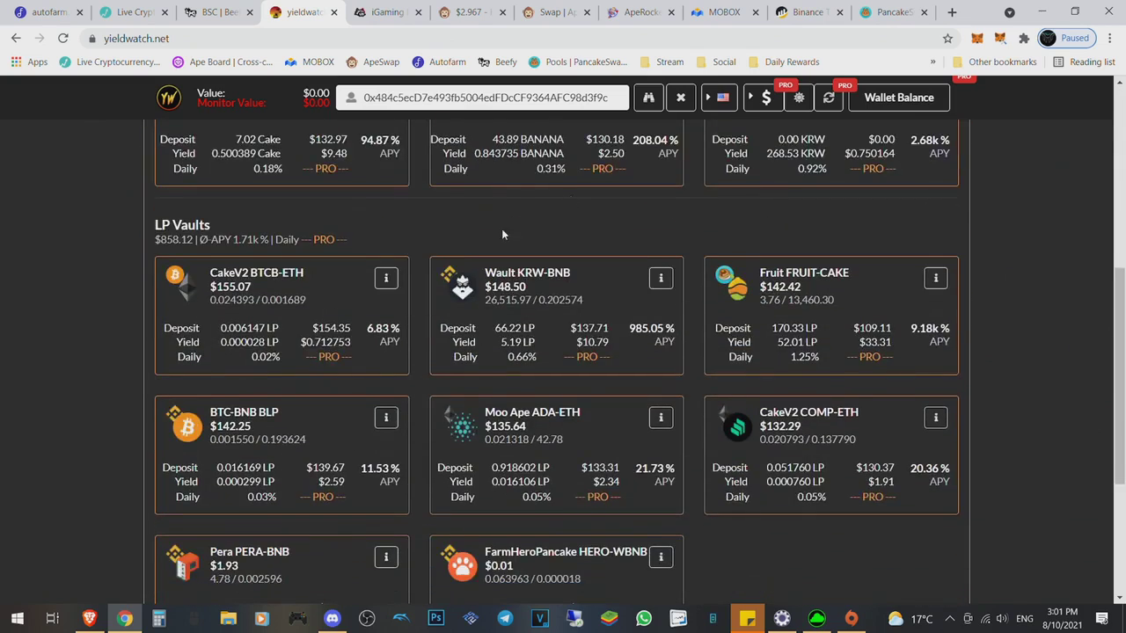
scroll(568, 342, down, 2)
scroll(485, 401, up, 6)
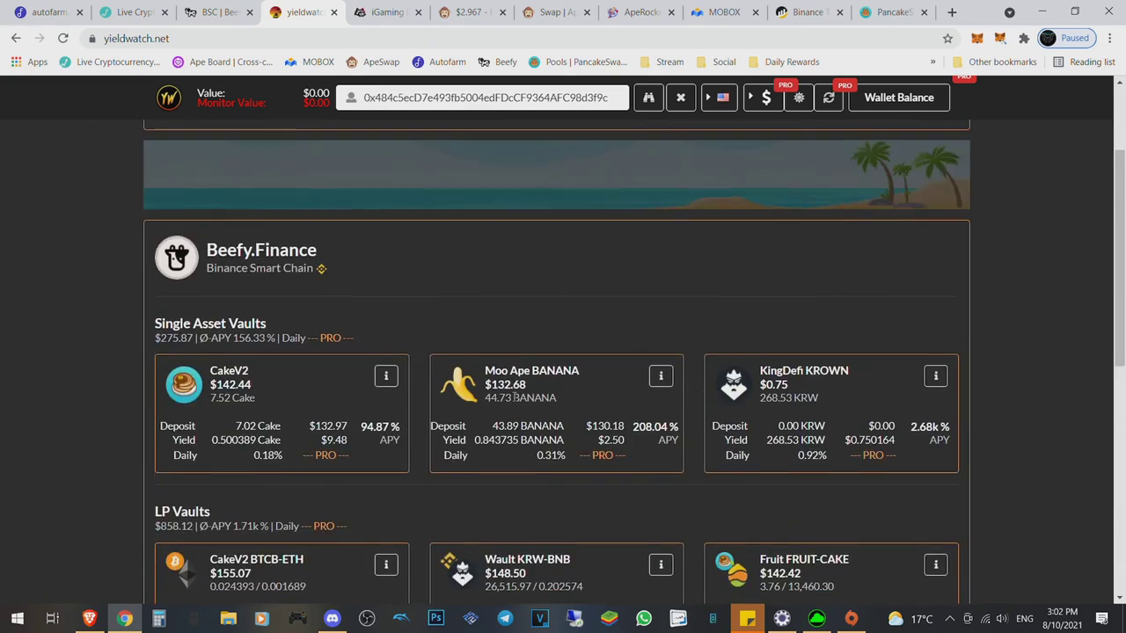
scroll(371, 388, up, 2)
scroll(371, 388, down, 2)
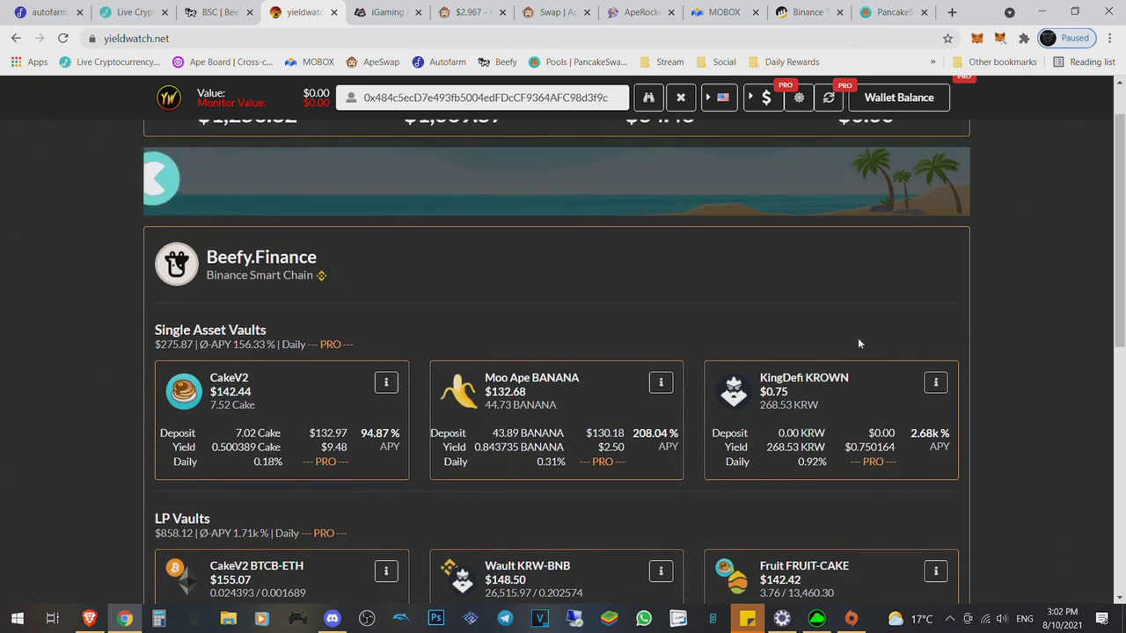
scroll(859, 344, up, 1)
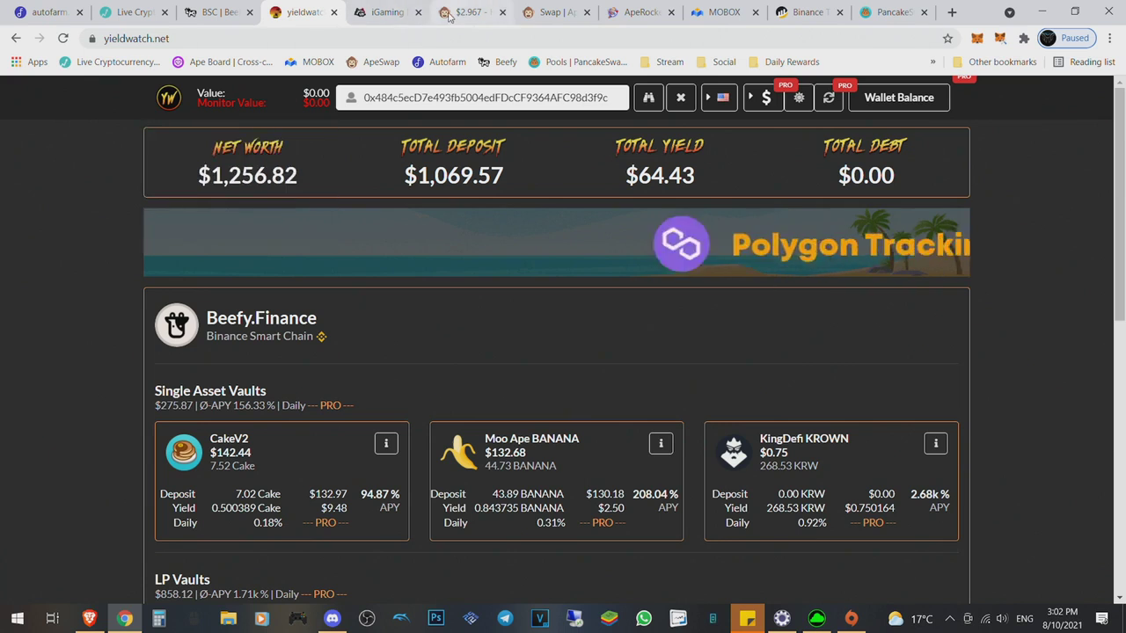
- Switch back to Beefy and reopen the Moonpot-boosted POTS pool from the Boost launchpool
click(222, 14)
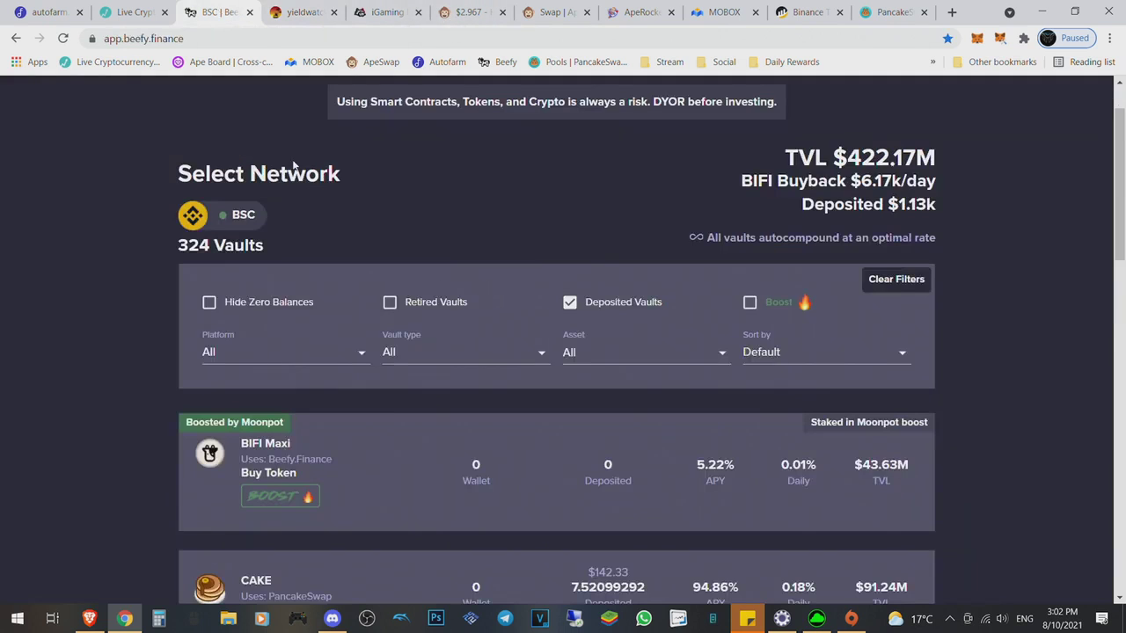
scroll(489, 275, up, 1)
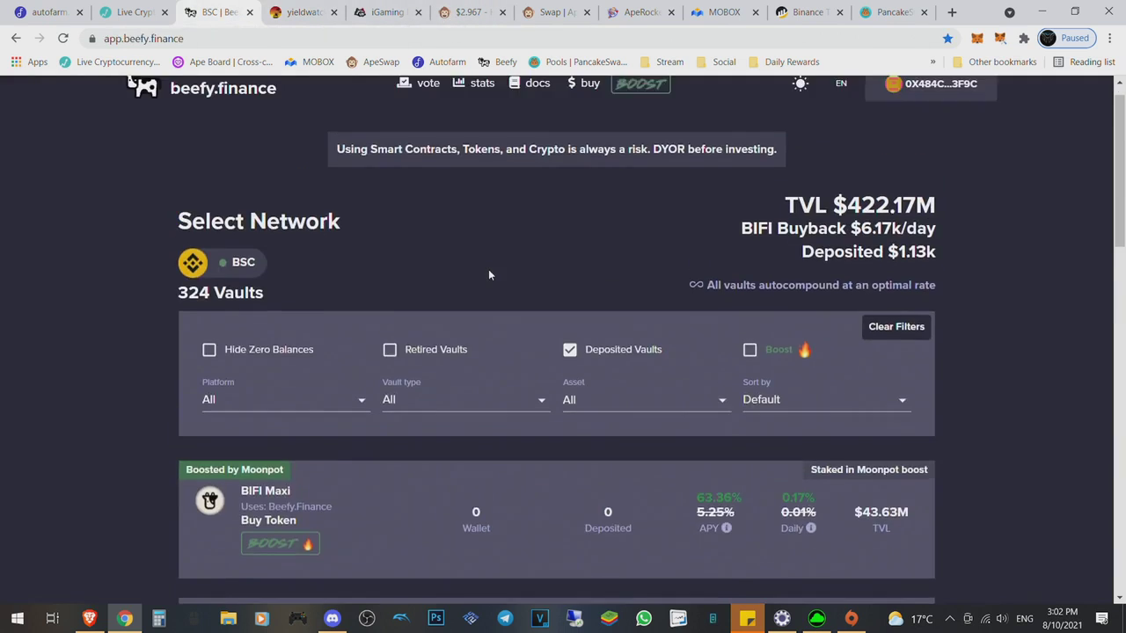
click(251, 119)
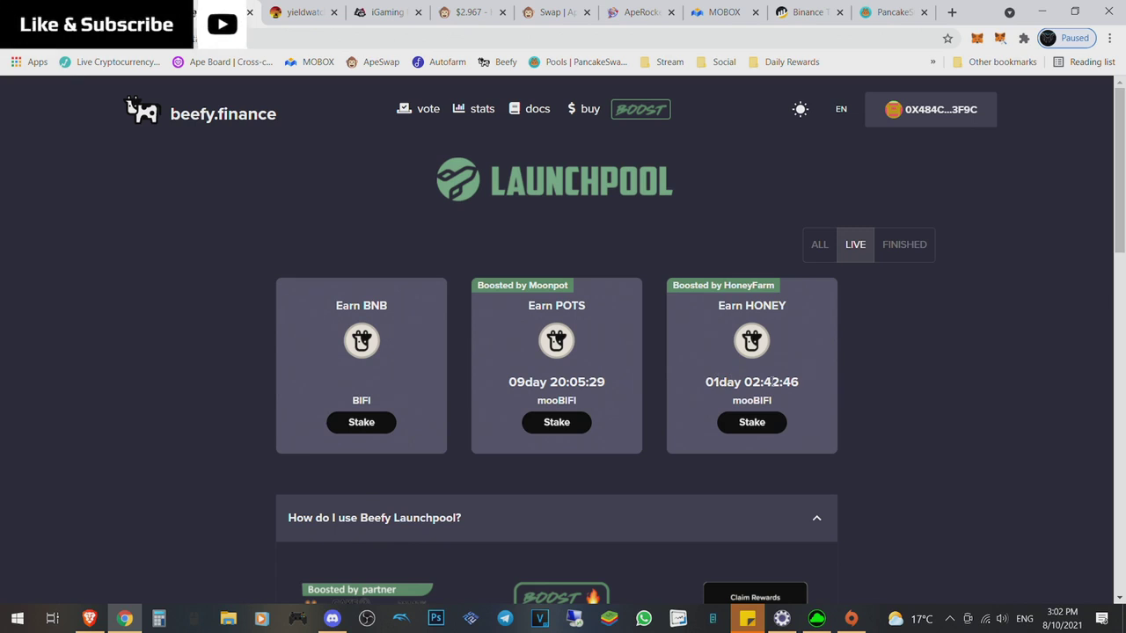
click(568, 423)
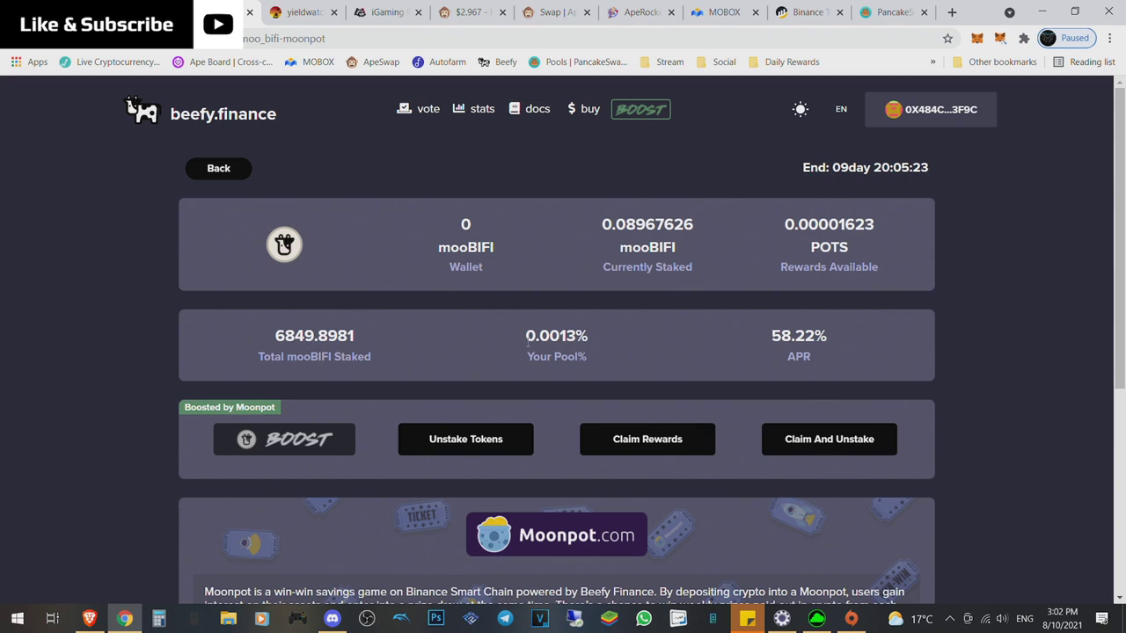
- Check the pool share, the currently staked mooBIFI and the available POTS rewards
drag(526, 335, 587, 336)
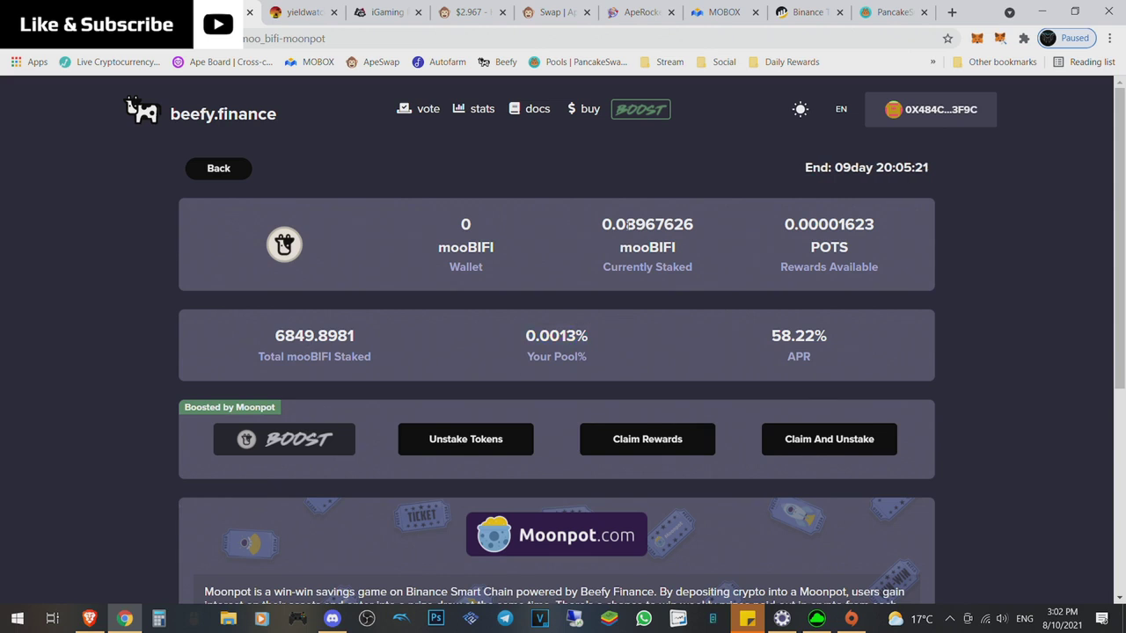
double_click(627, 224)
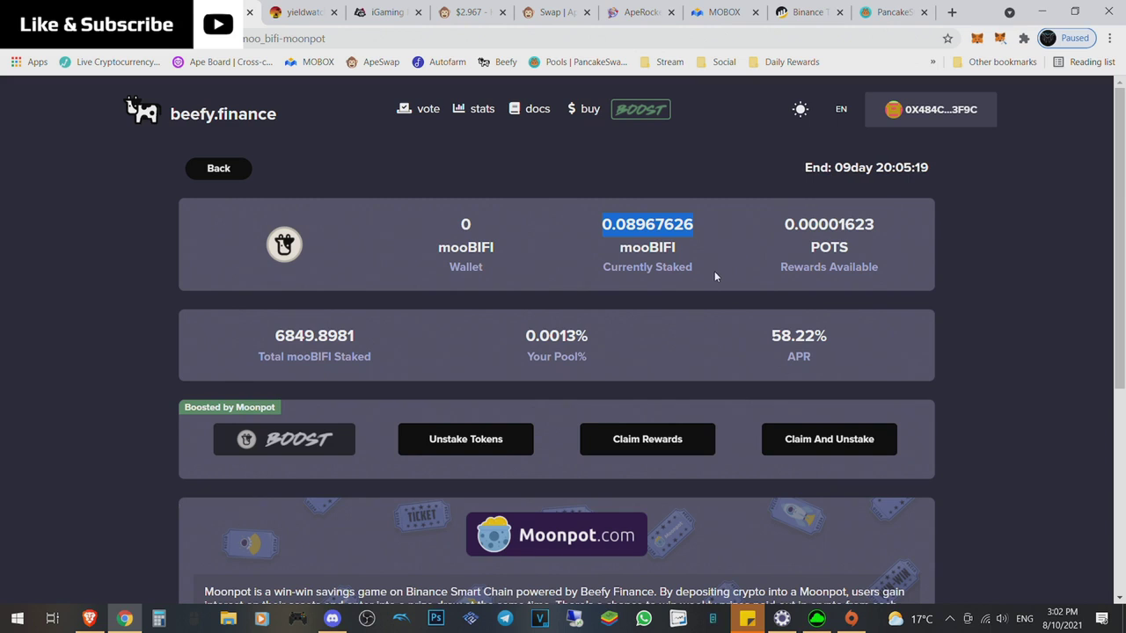
click(858, 225)
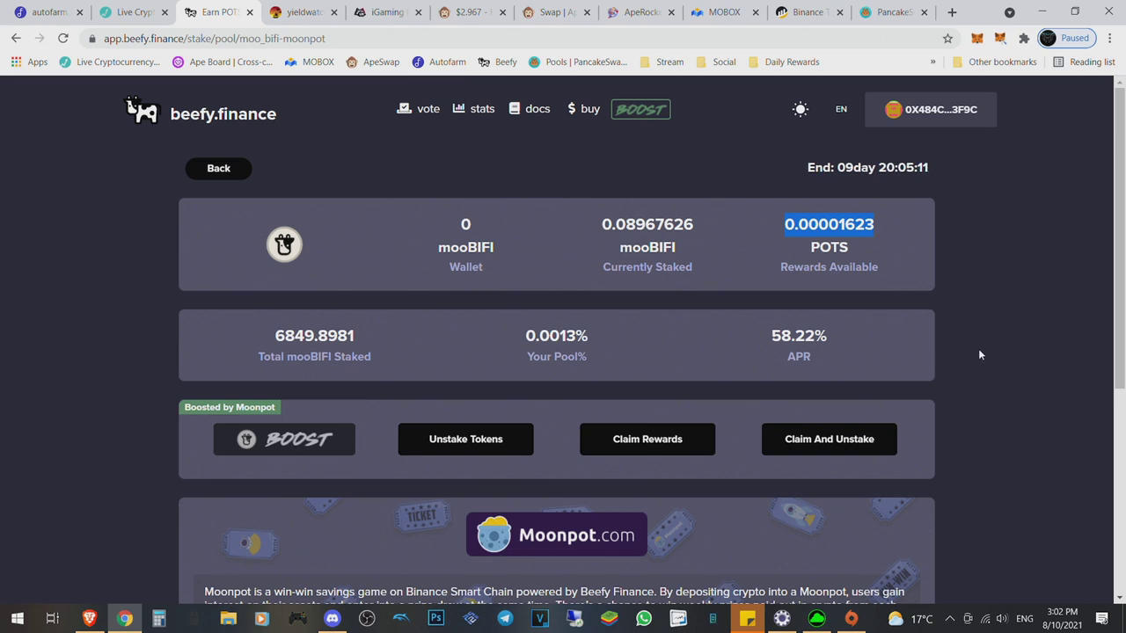
double_click(827, 248)
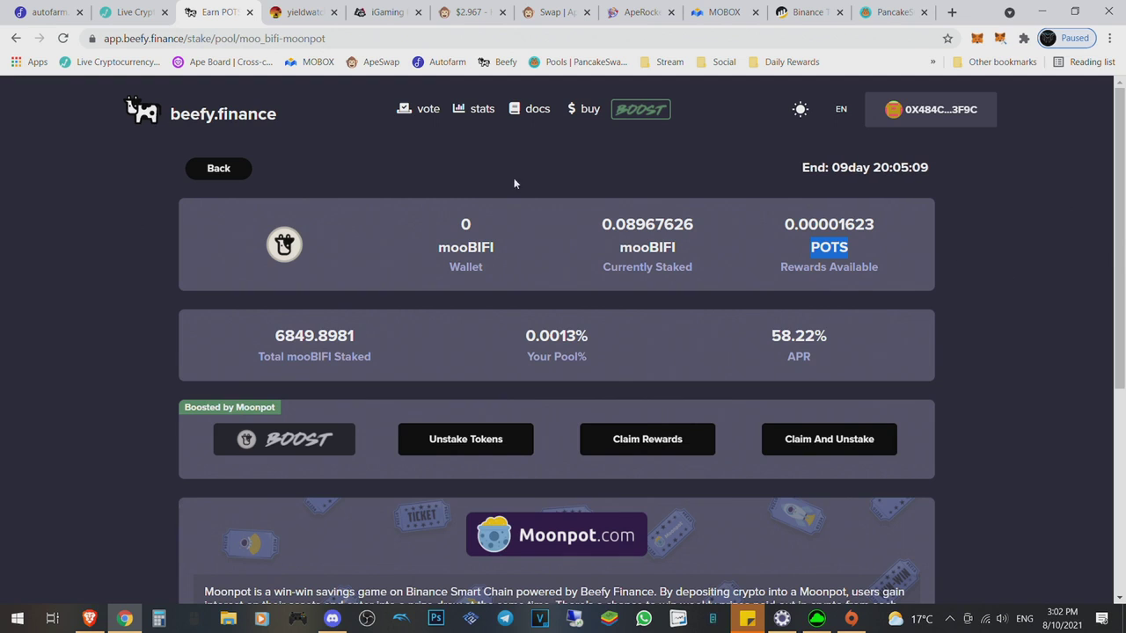
- Go back to Beefy's vault list and review the deposited vaults, including BIFI Maxi, CAKE and BANANA
click(222, 115)
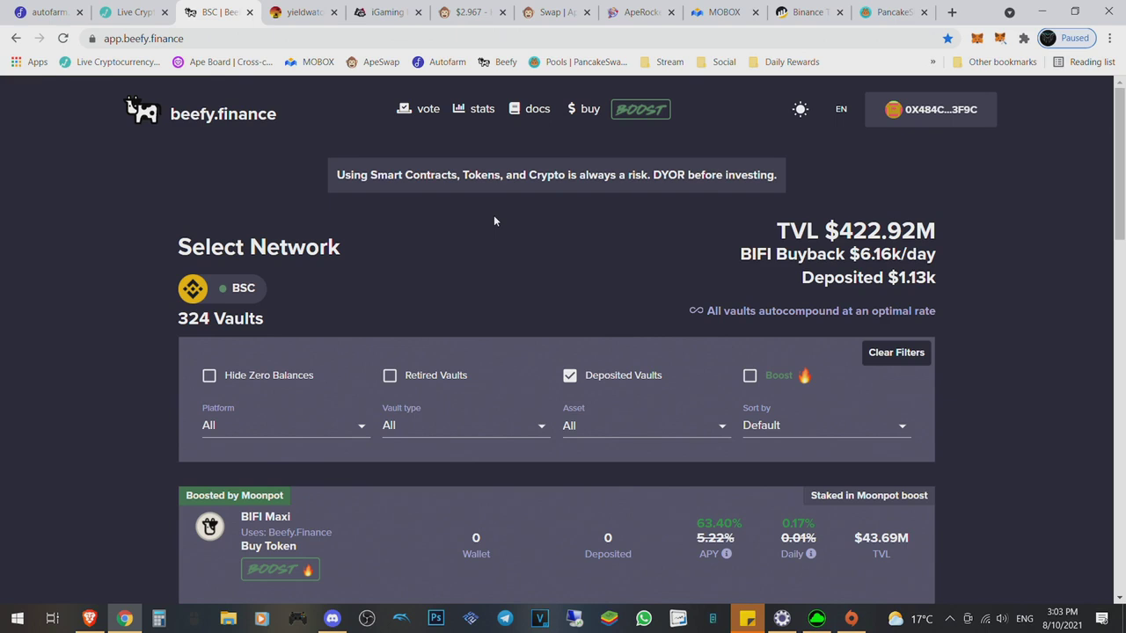
scroll(199, 297, down, 5)
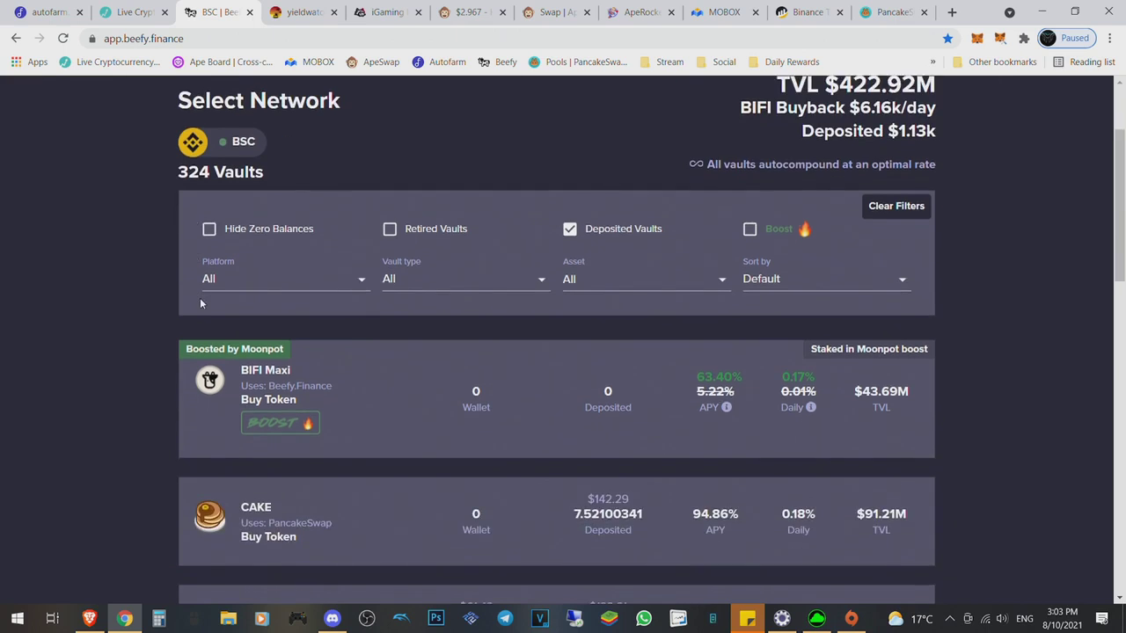
scroll(149, 295, down, 2)
scroll(162, 292, up, 8)
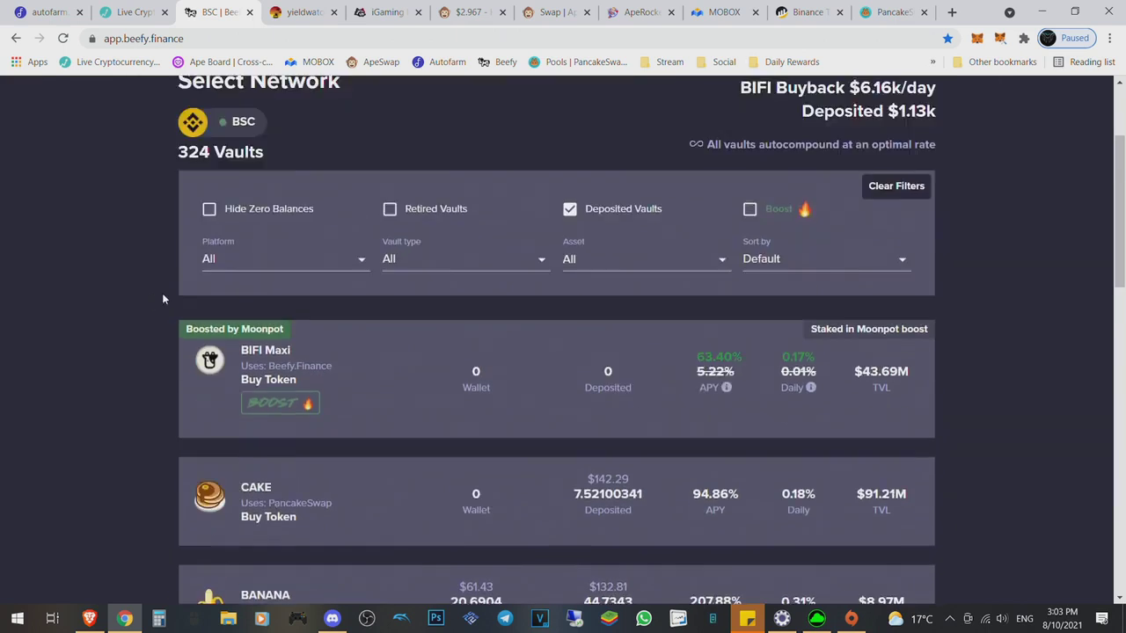
- Remove the Deposited Vaults filter and sort the vault list by APY
scroll(589, 452, down, 2)
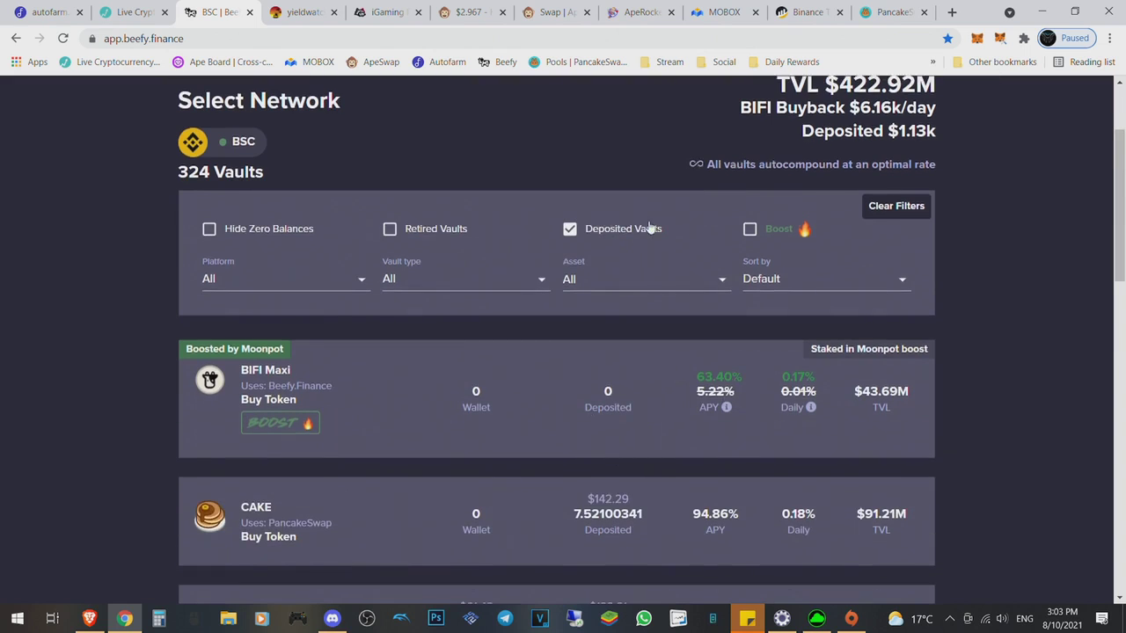
click(607, 230)
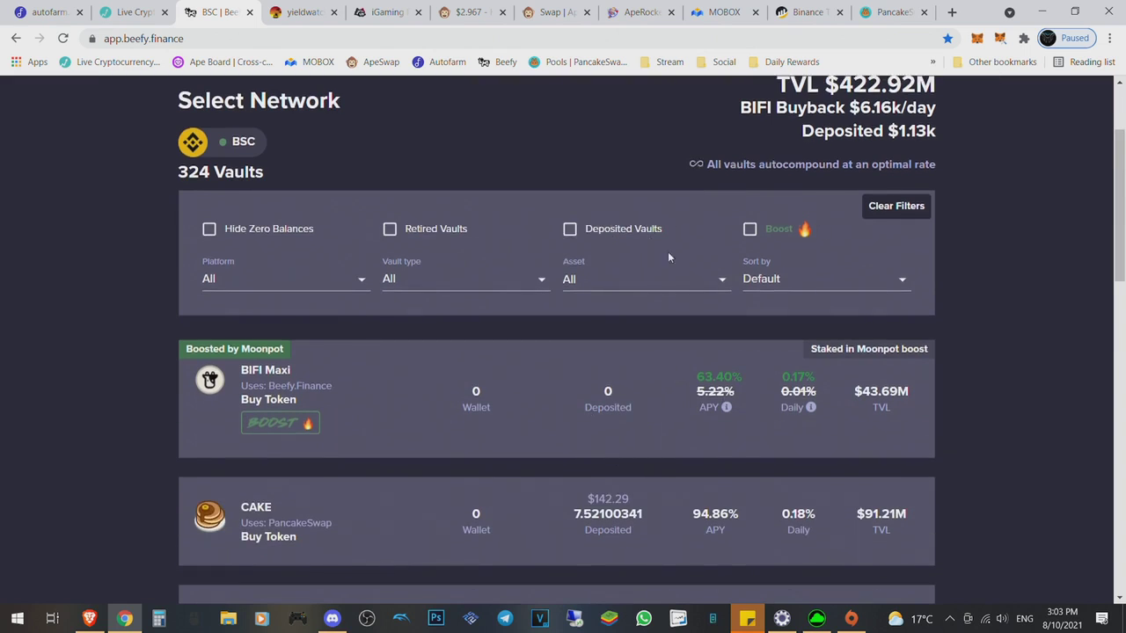
click(836, 283)
click(765, 306)
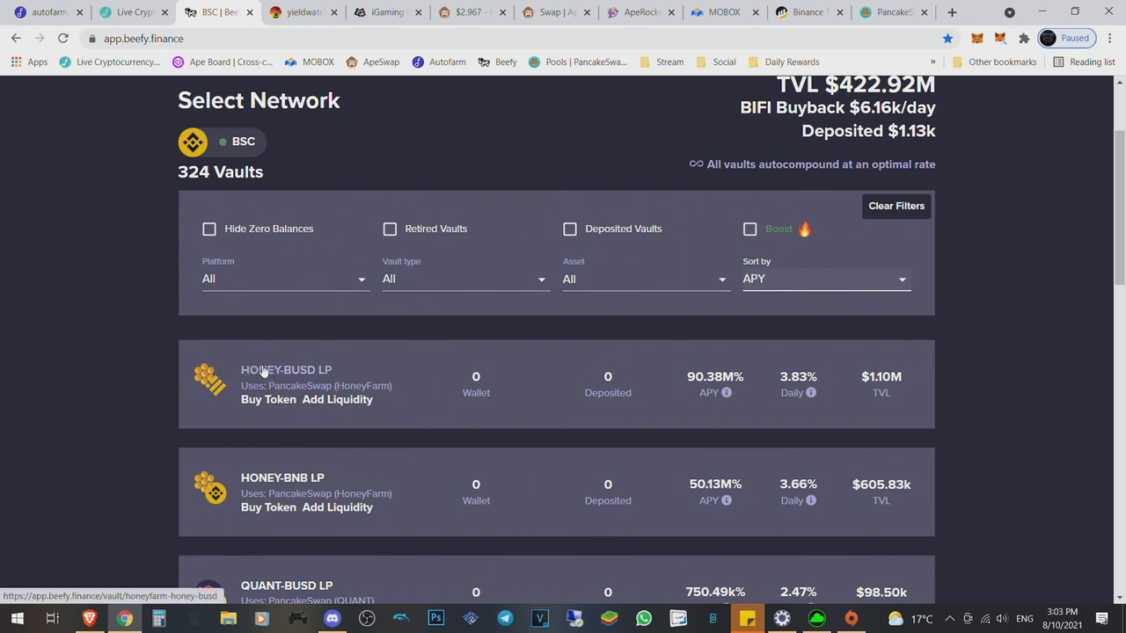
- Browse the APY-sorted vaults, comparing yields of LP pools such as POTS-BUSD and FRUIT-CAKE, down to the low-yield pairs
scroll(260, 371, down, 5)
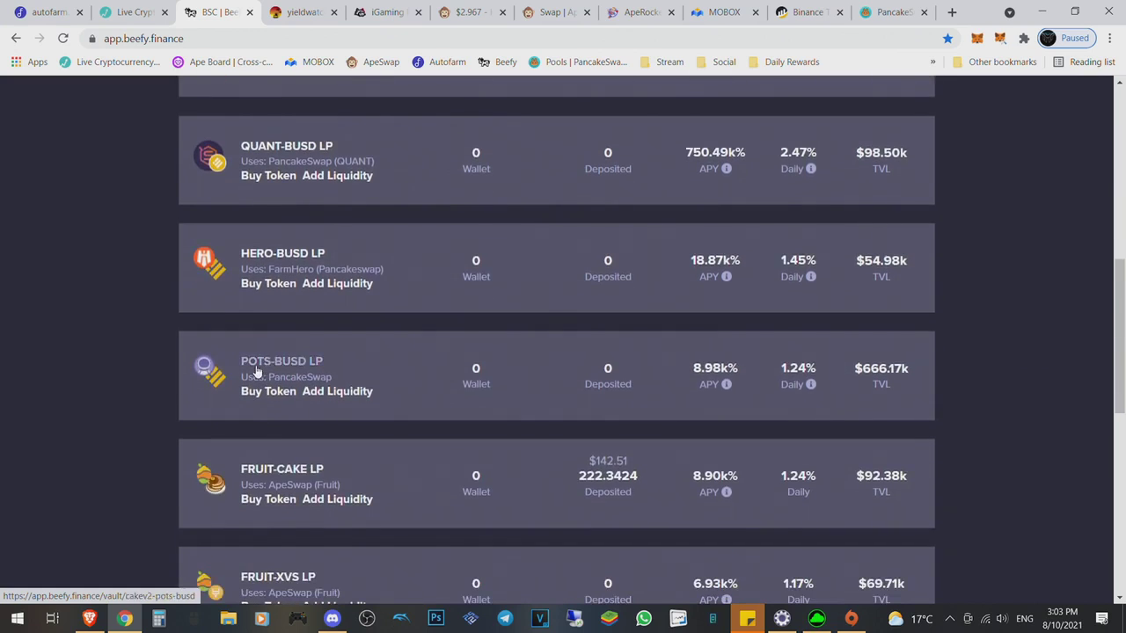
scroll(260, 371, down, 1)
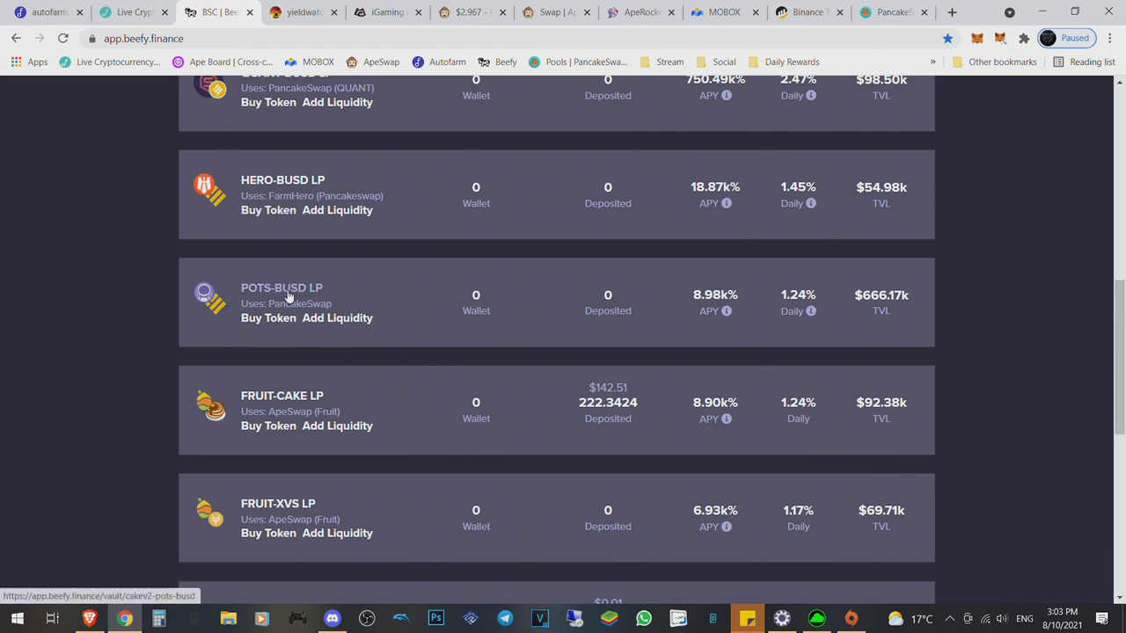
scroll(288, 297, down, 6)
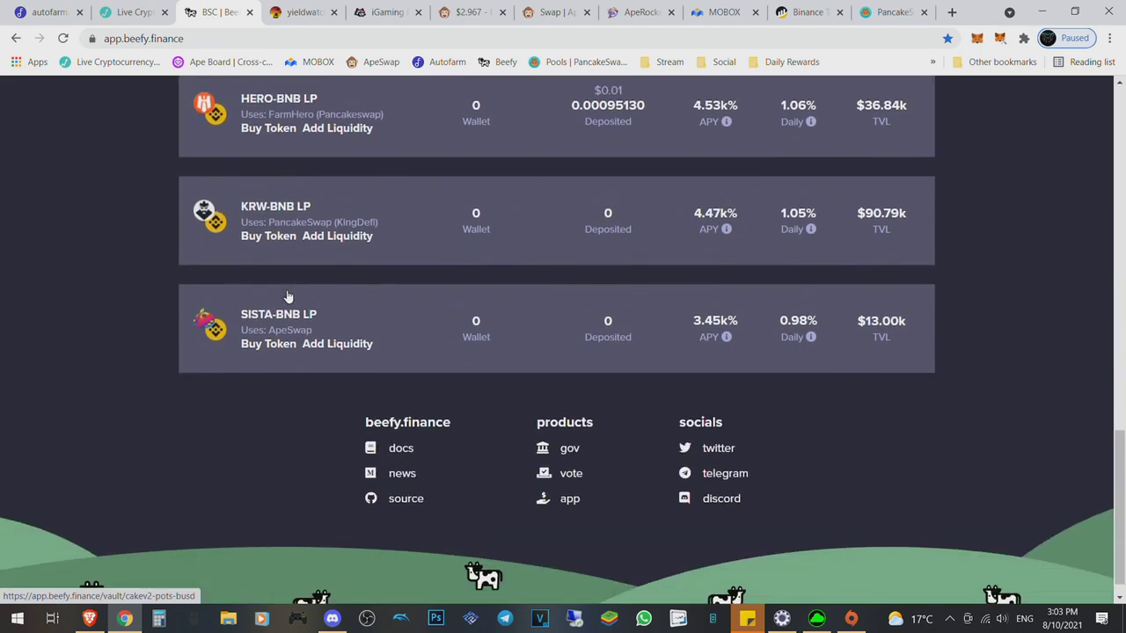
scroll(288, 297, up, 8)
scroll(287, 298, down, 15)
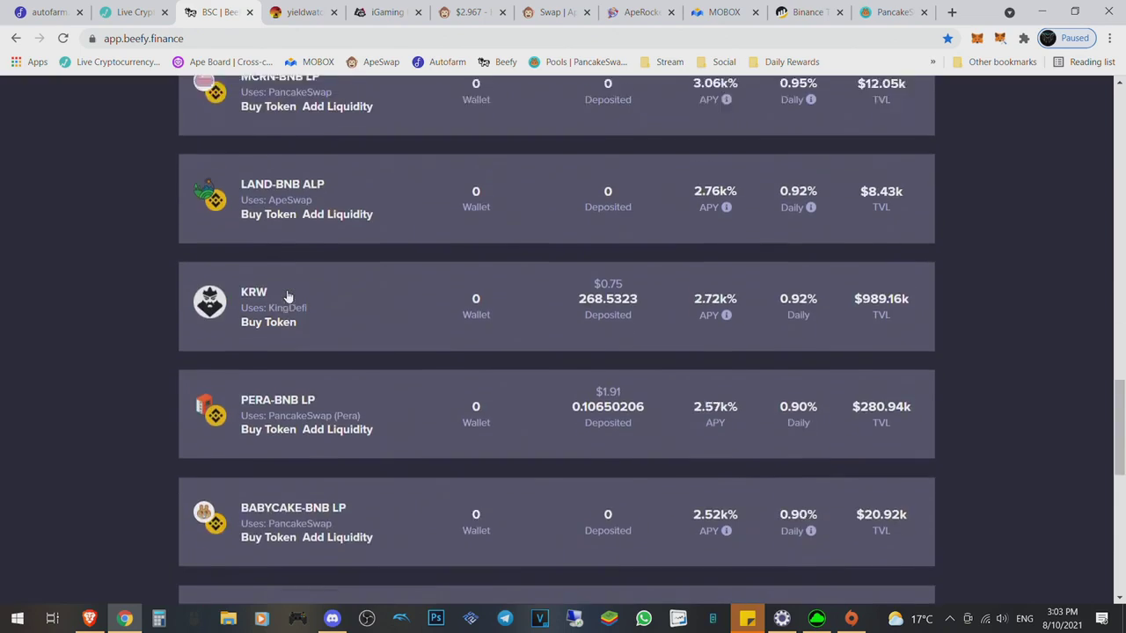
scroll(288, 297, down, 10)
click(1118, 577)
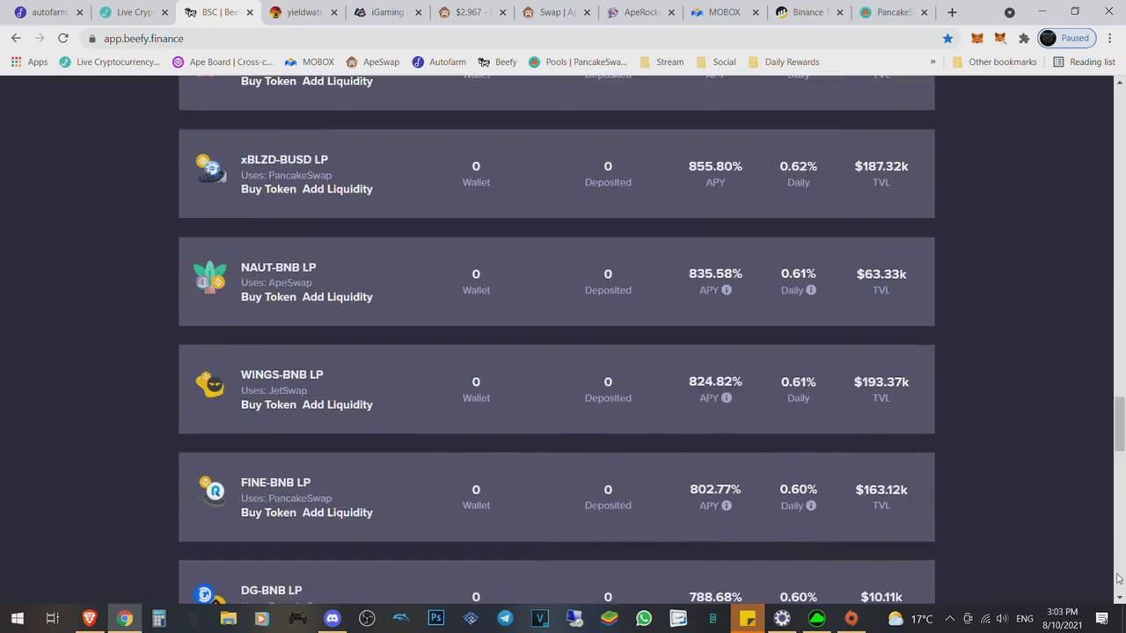
drag(1118, 578, 1117, 578)
- Search the vault page for "pots" and cycle through the matches to compare the POTS-BUSD LP and POTS-BNB ALP vaults
key(ctrl+f)
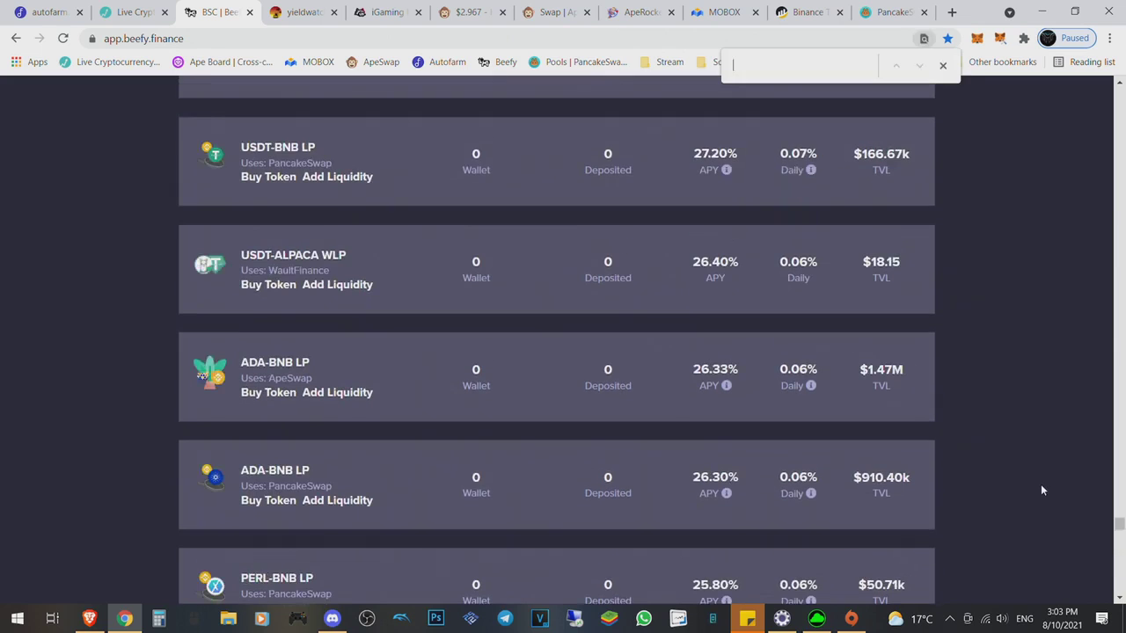
text(pots)
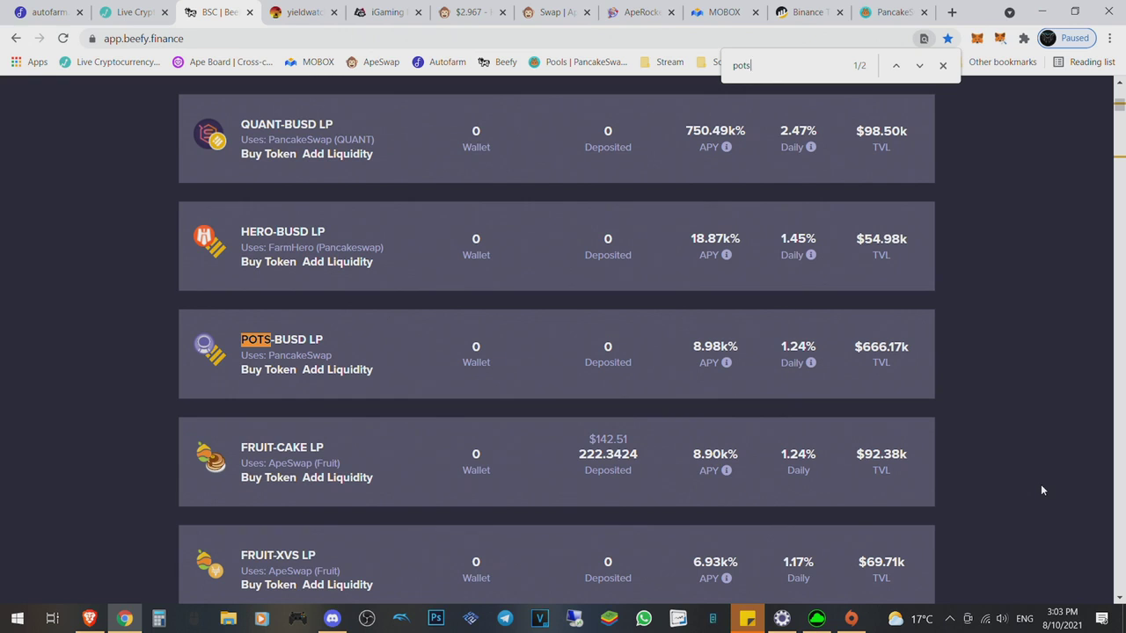
click(918, 66)
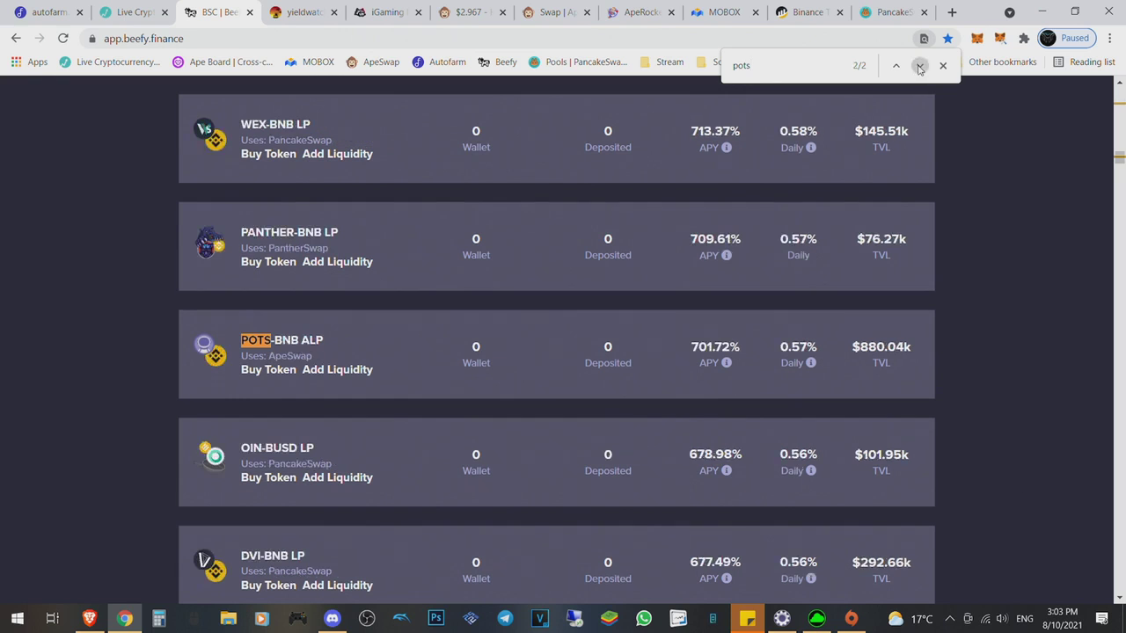
click(919, 67)
click(919, 66)
click(919, 66)
click(919, 67)
click(919, 66)
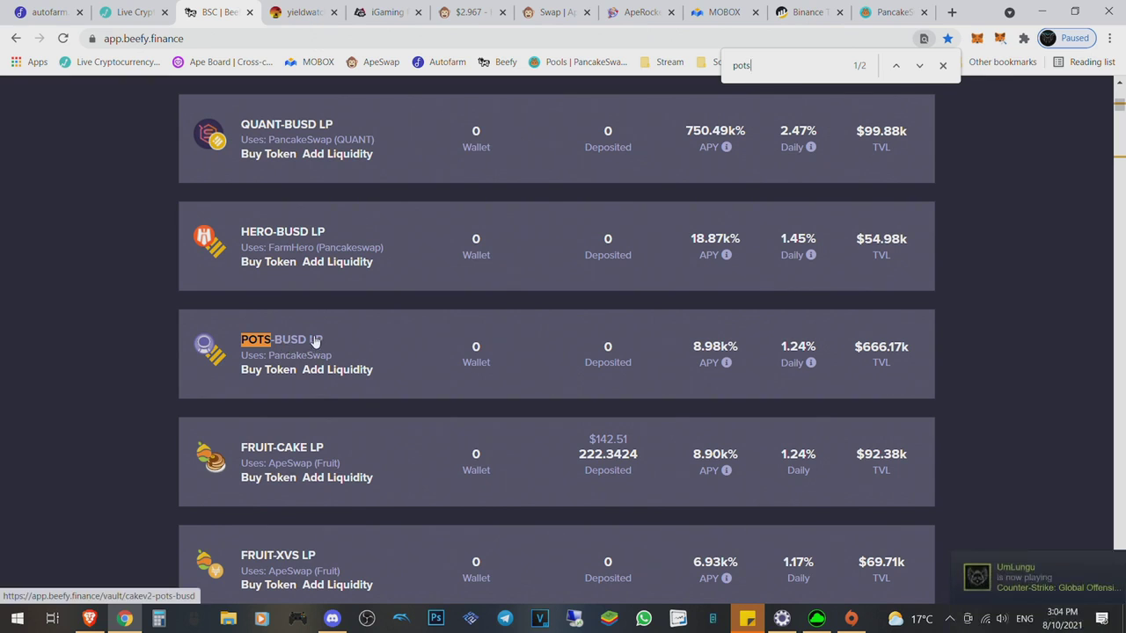
scroll(417, 354, up, 3)
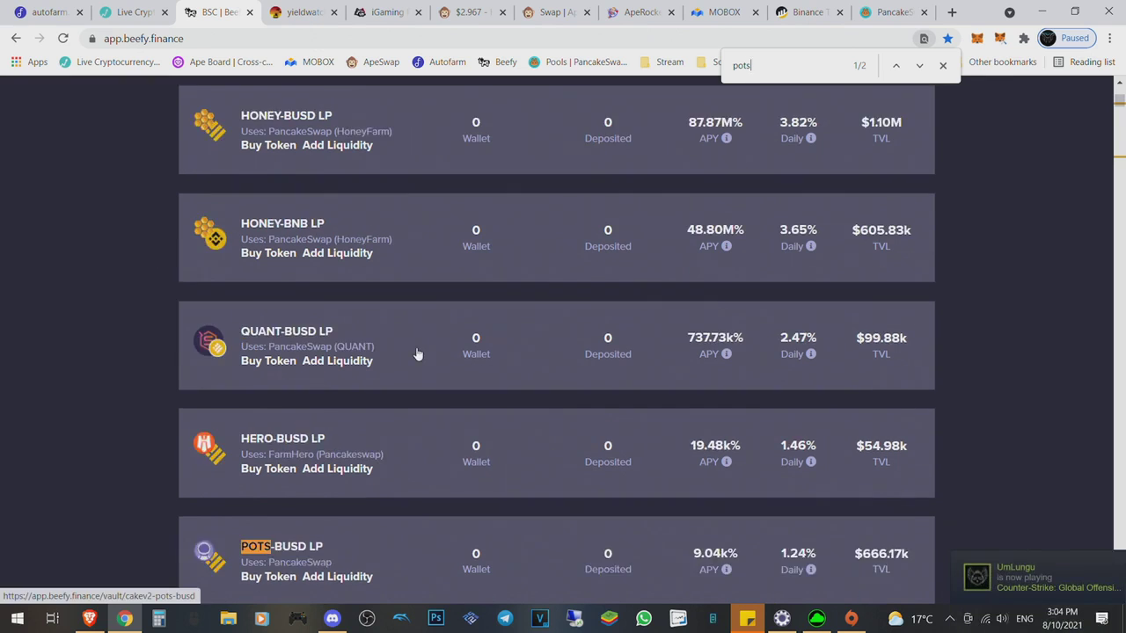
- Switch to yieldwatch to view the portfolio totals, and check today's date in the system calendar
click(285, 12)
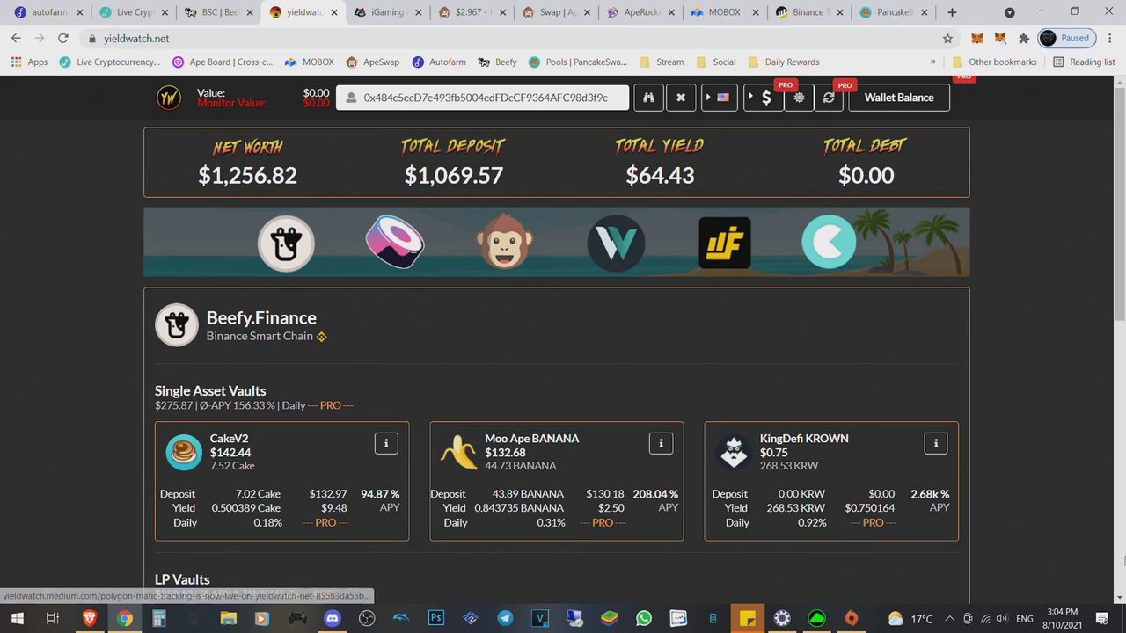
click(1059, 618)
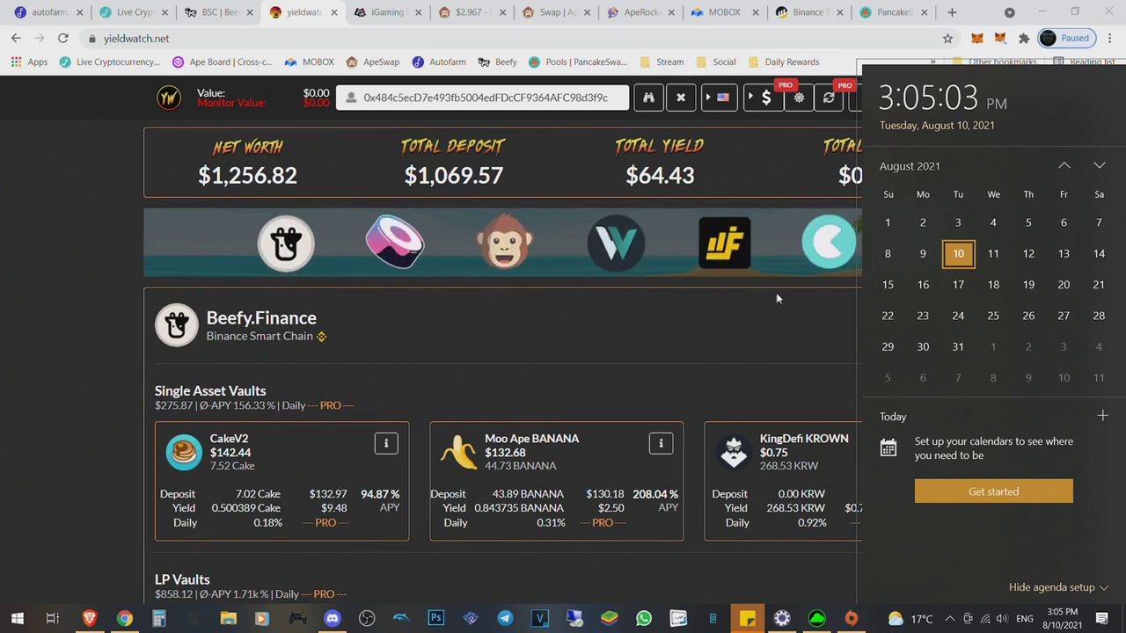
click(84, 403)
- Examine the Wault KRW-BNB and Fruit FRUIT-CAKE positions under LP Vaults, highlighting their names
scroll(102, 400, down, 3)
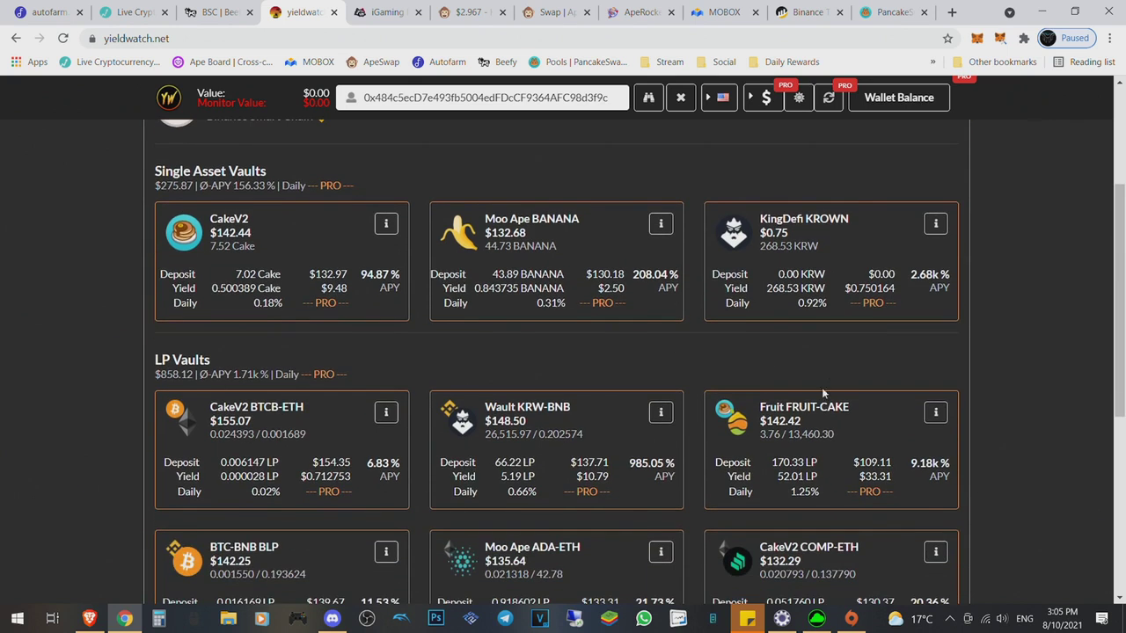
double_click(799, 410)
double_click(531, 408)
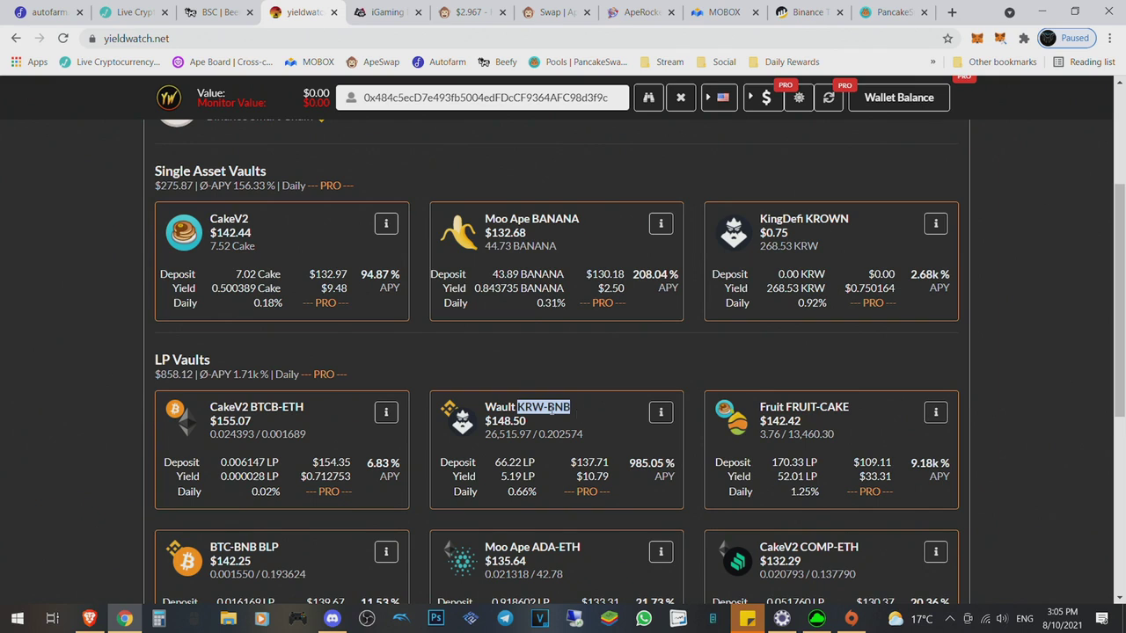
double_click(817, 408)
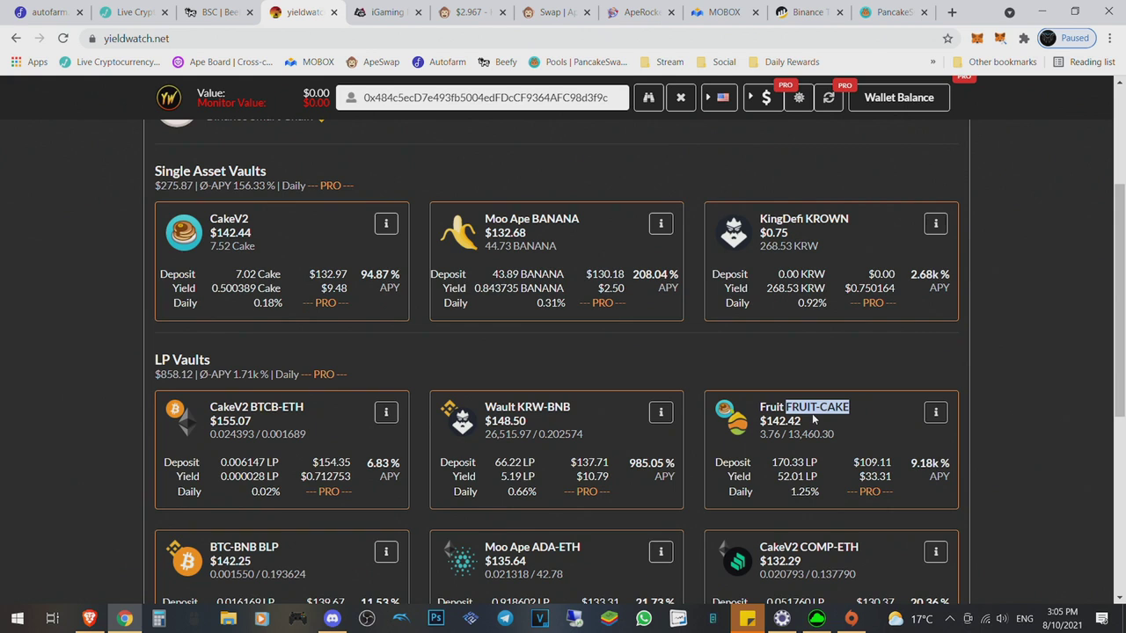
scroll(811, 413, down, 2)
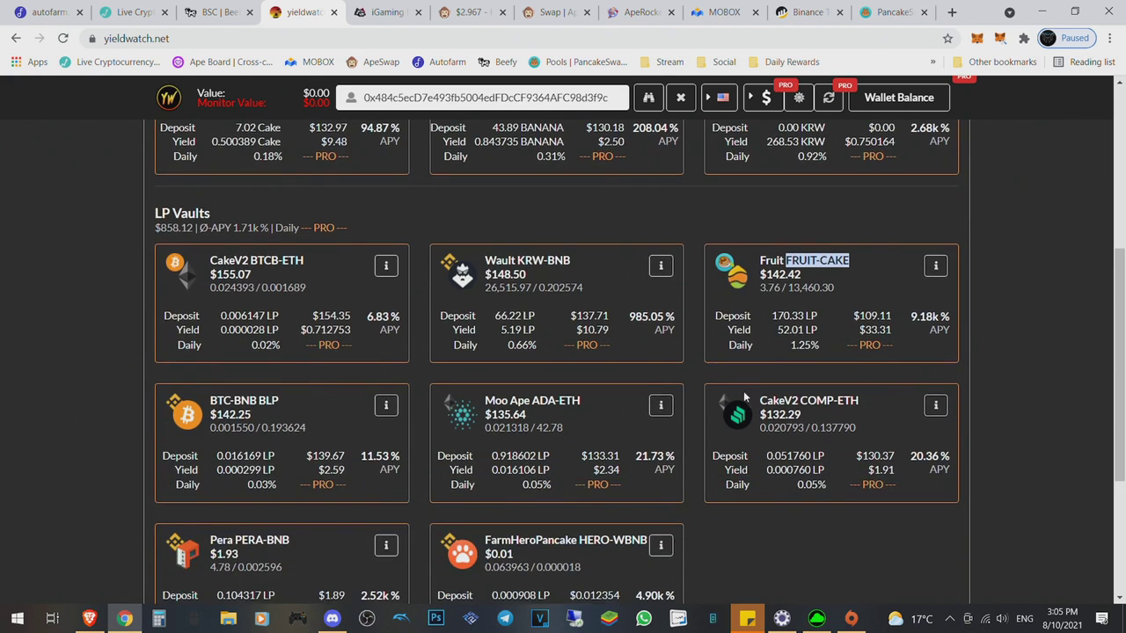
click(526, 262)
double_click(525, 261)
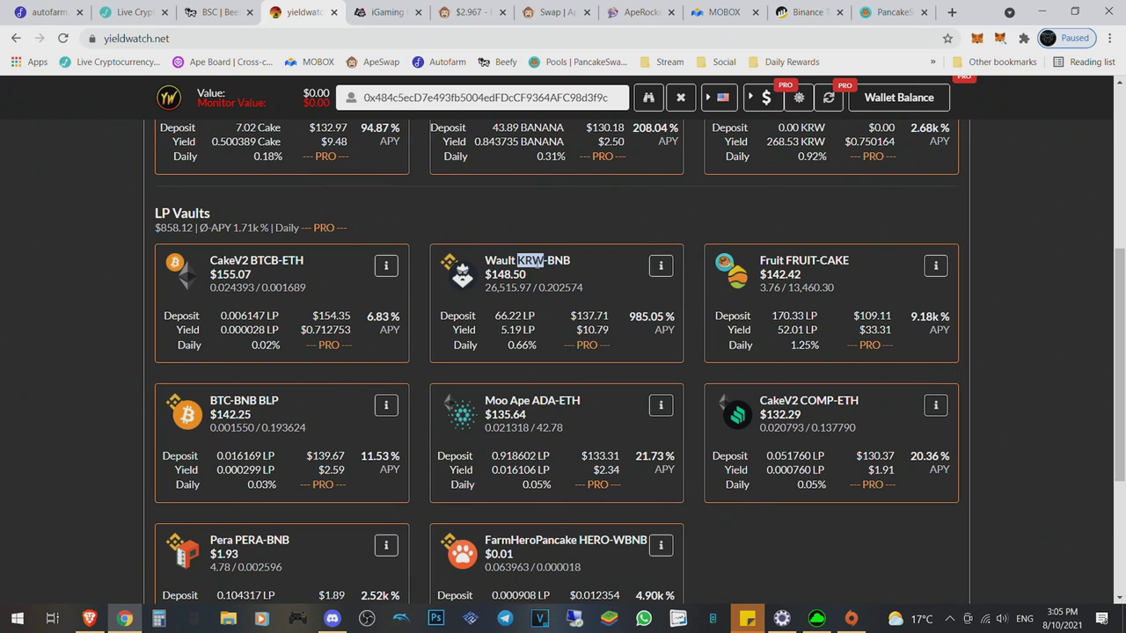
click(490, 286)
- Check the system calendar again and review all Beefy.Finance single asset and LP vaults through to the total
click(1061, 618)
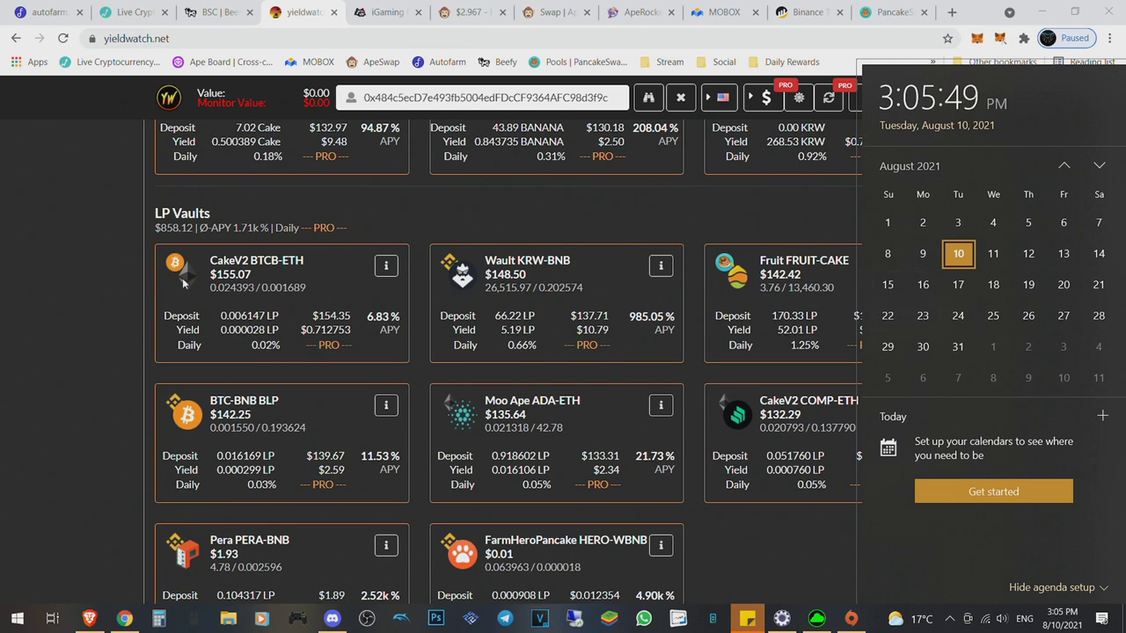
click(122, 292)
scroll(122, 291, up, 4)
scroll(122, 291, down, 2)
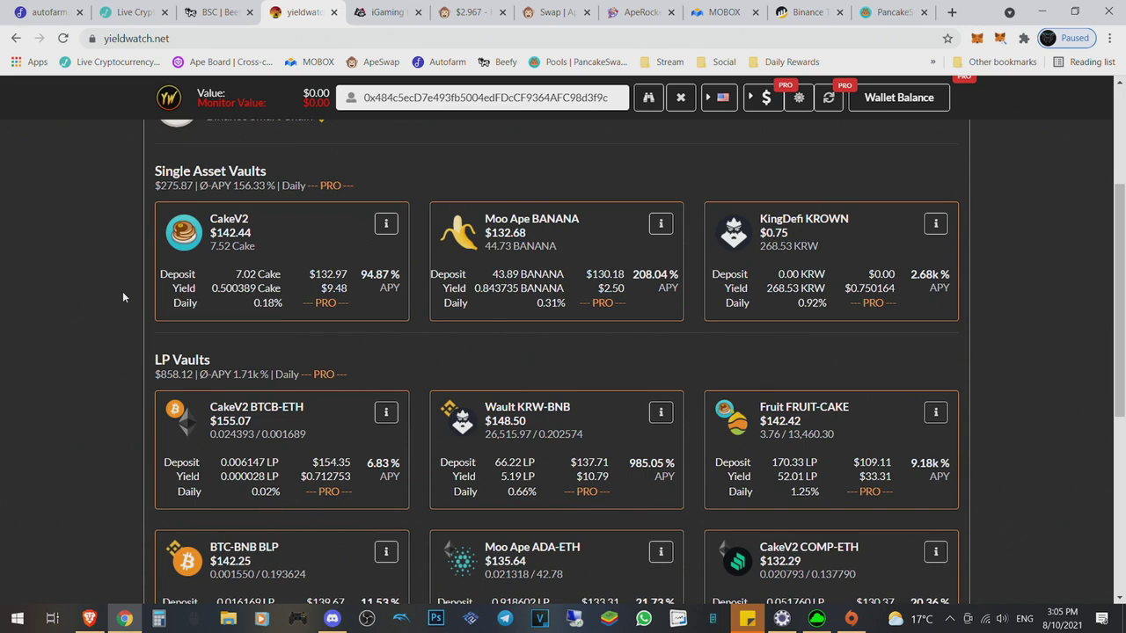
scroll(123, 297, down, 2)
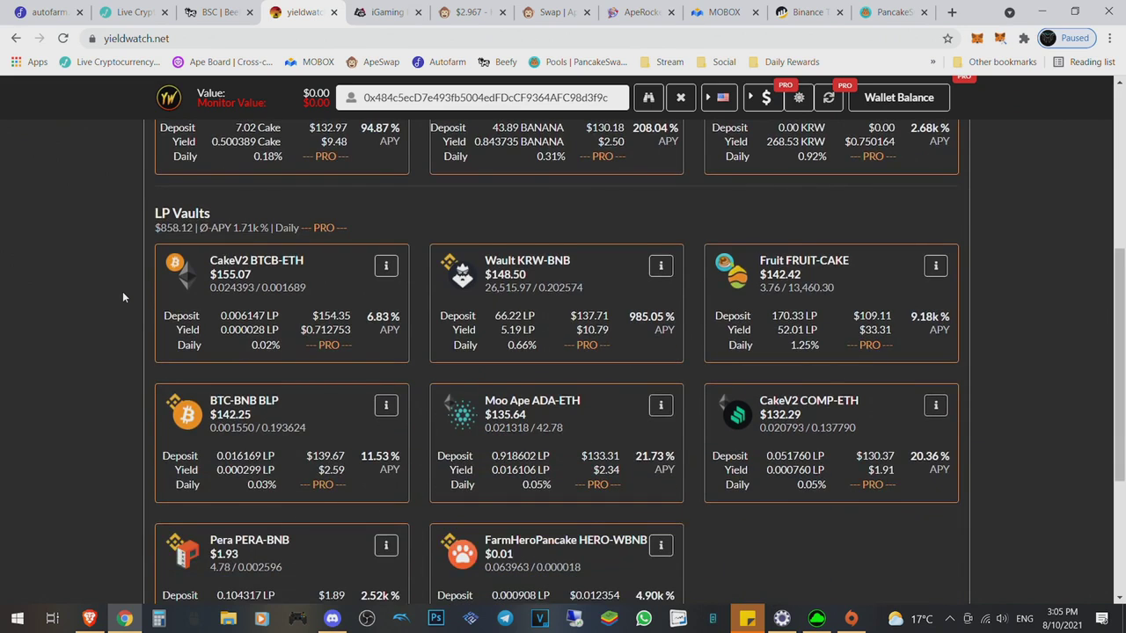
scroll(123, 297, down, 2)
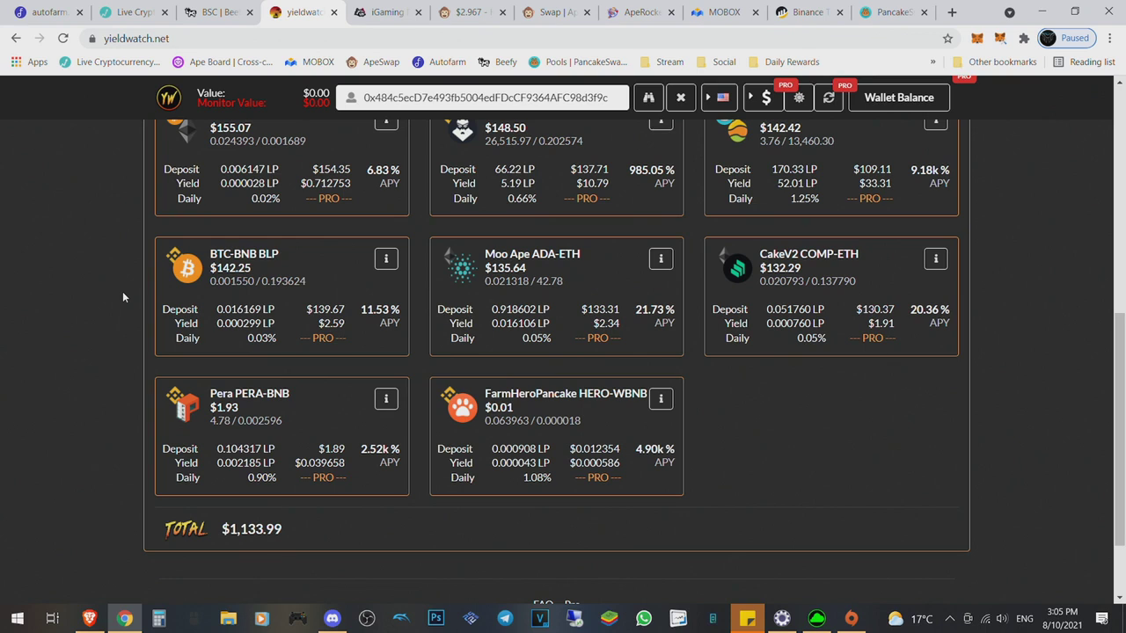
scroll(123, 297, up, 7)
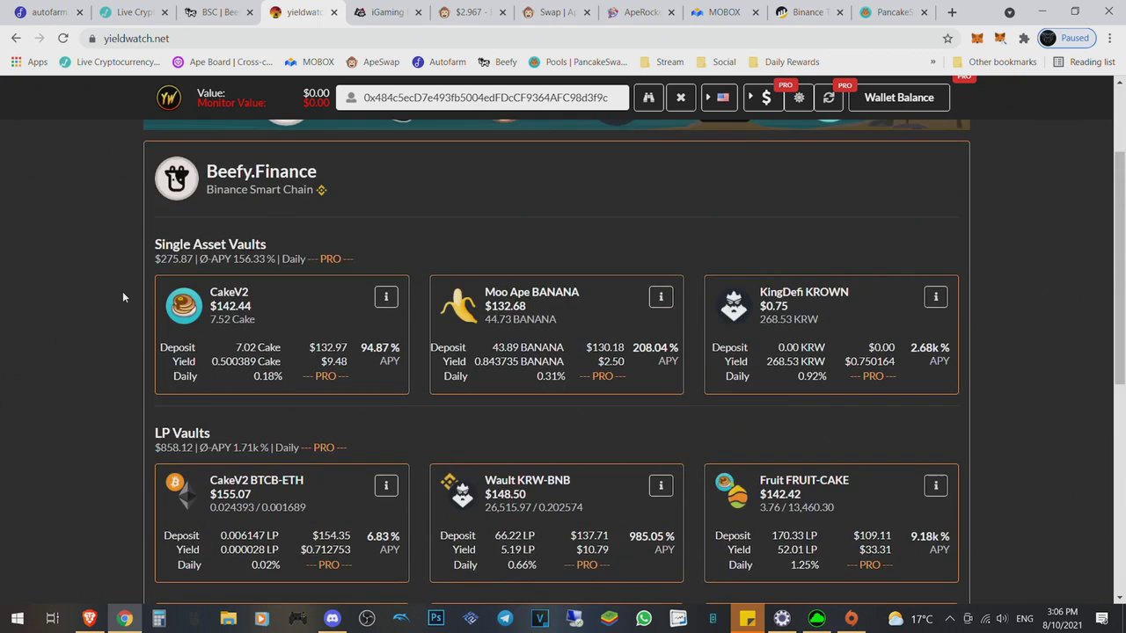